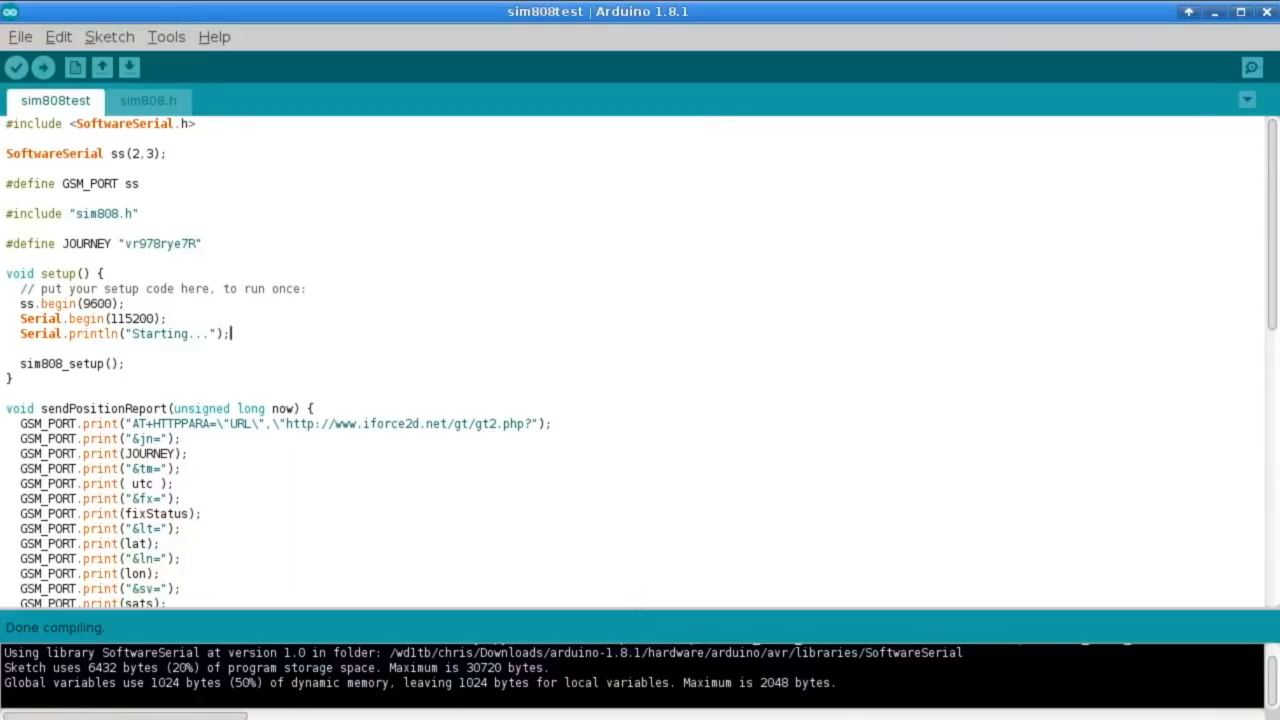
Send AT to the SIM808 repeatedly over the serial monitor and confirm each reply is OK.
{"action": "left_click", "coordinate": [1252, 67]}
{"action": "type", "text": "AT"}
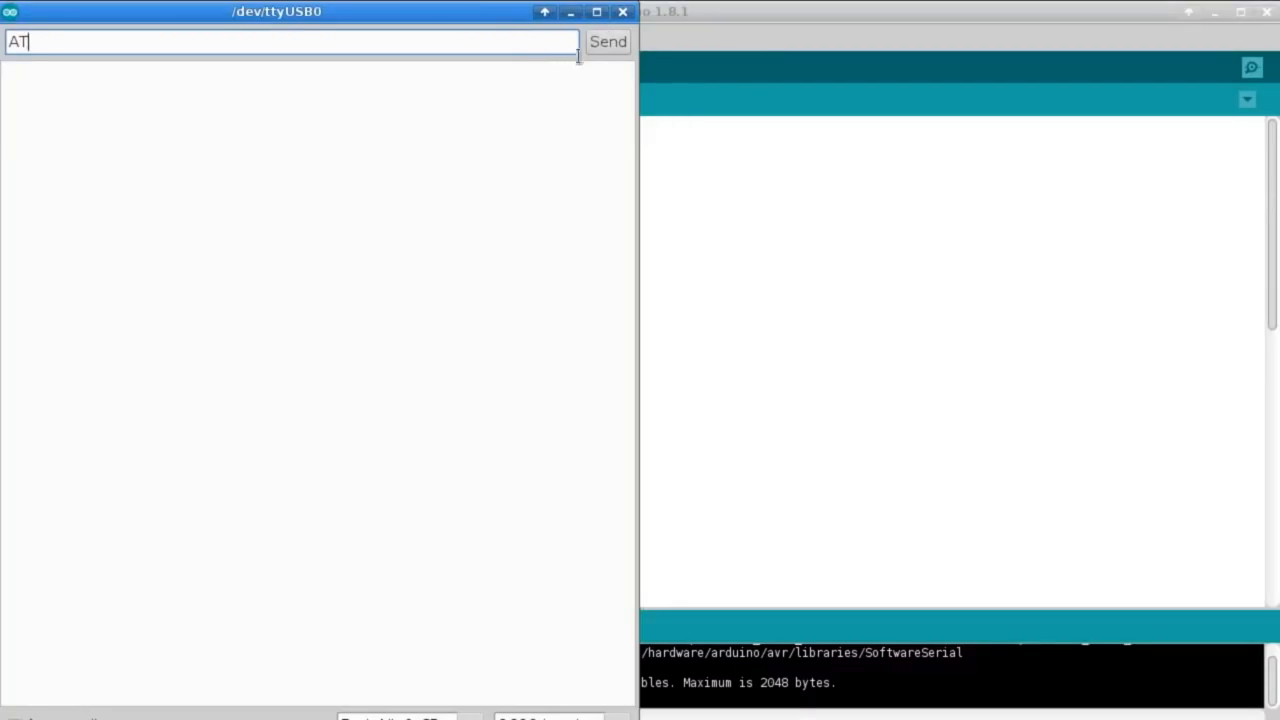
{"action": "left_click", "coordinate": [609, 44]}
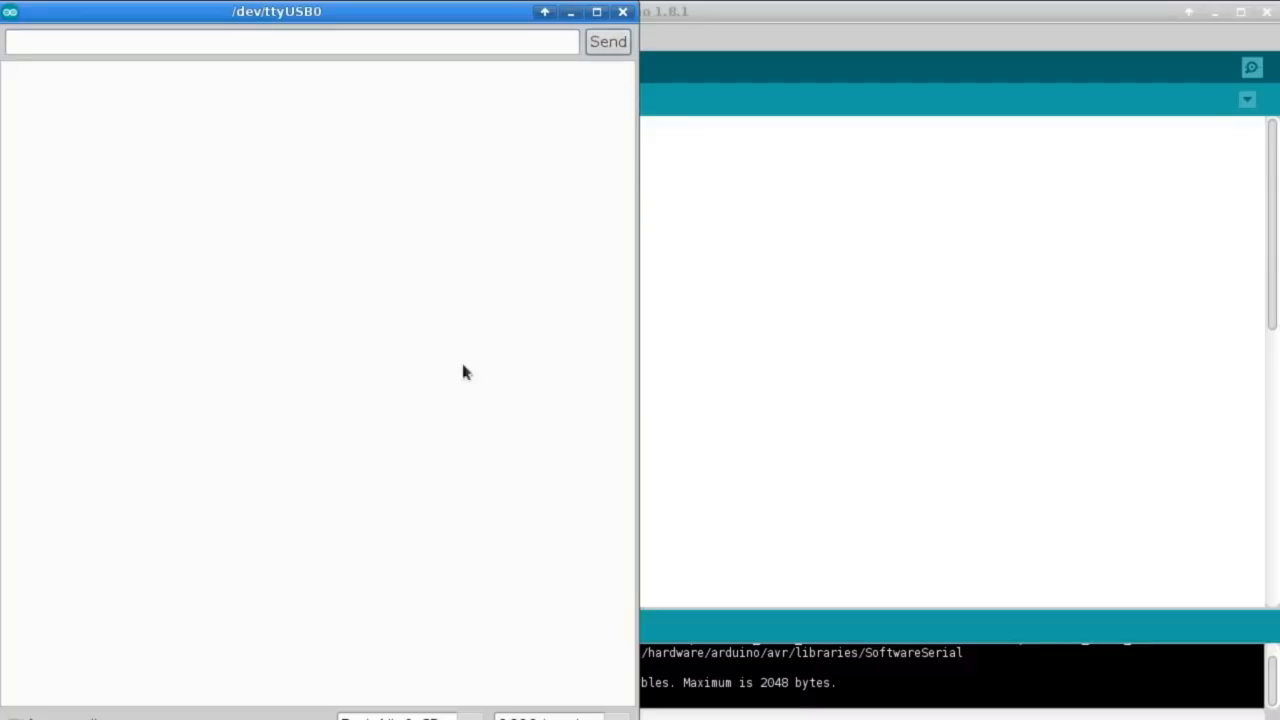
{"action": "mouse_move", "coordinate": [77, 12]}
{"action": "left_mouse_down"}
{"action": "mouse_move", "coordinate": [124, 60]}
{"action": "mouse_move", "coordinate": [193, 30]}
{"action": "left_mouse_up"}
{"action": "left_click", "coordinate": [170, 62]}
{"action": "type", "text": "AT"}
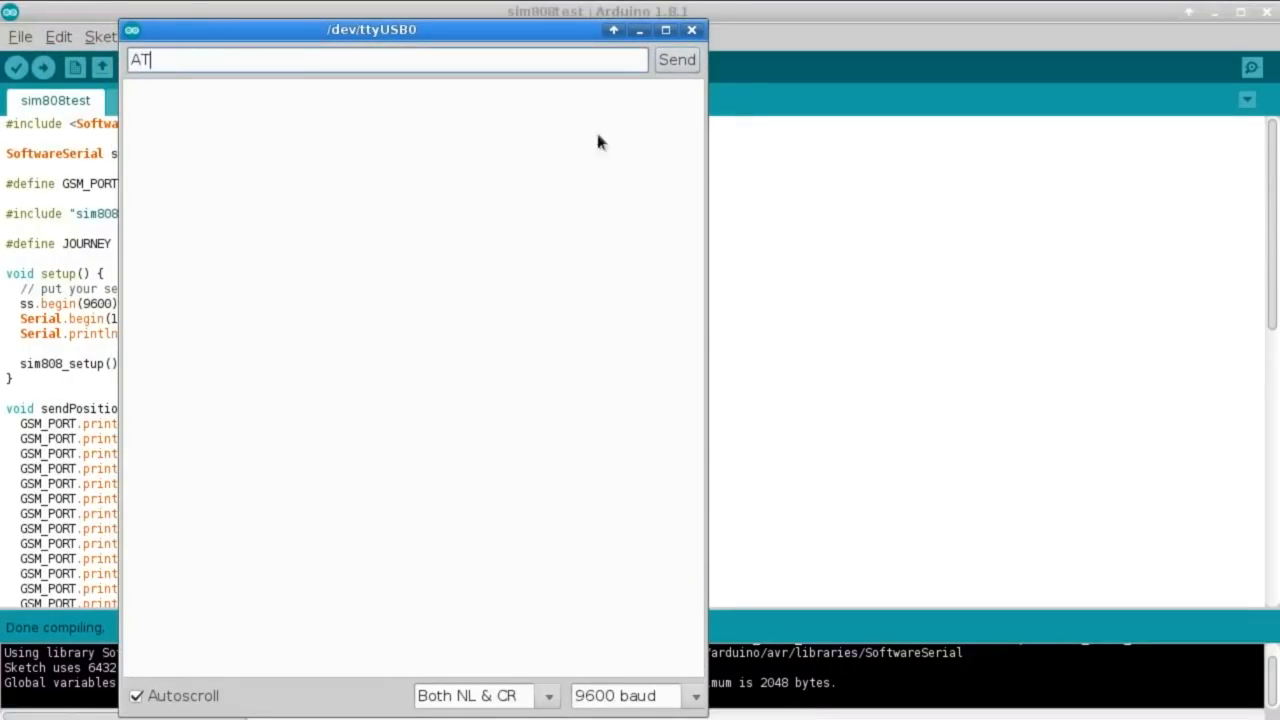
{"action": "left_click", "coordinate": [675, 61]}
{"action": "left_click", "coordinate": [228, 62]}
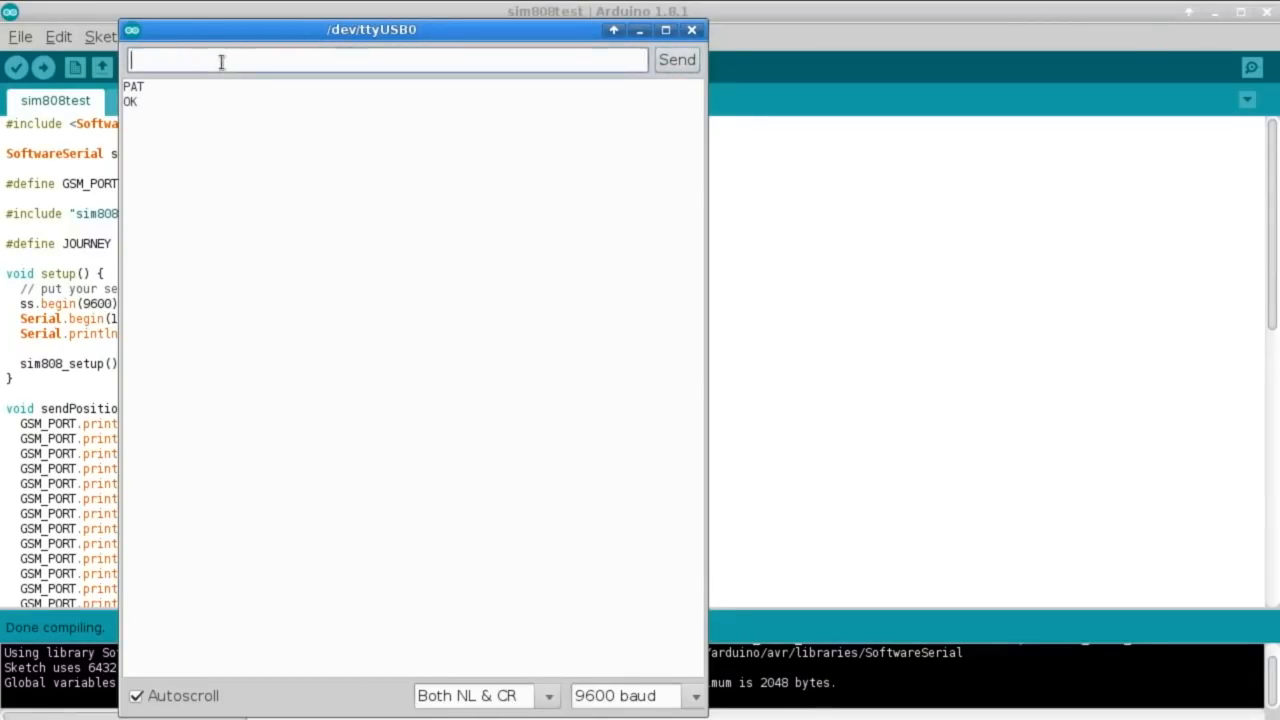
{"action": "type", "text": "AT"}
{"action": "key", "text": "Return"}
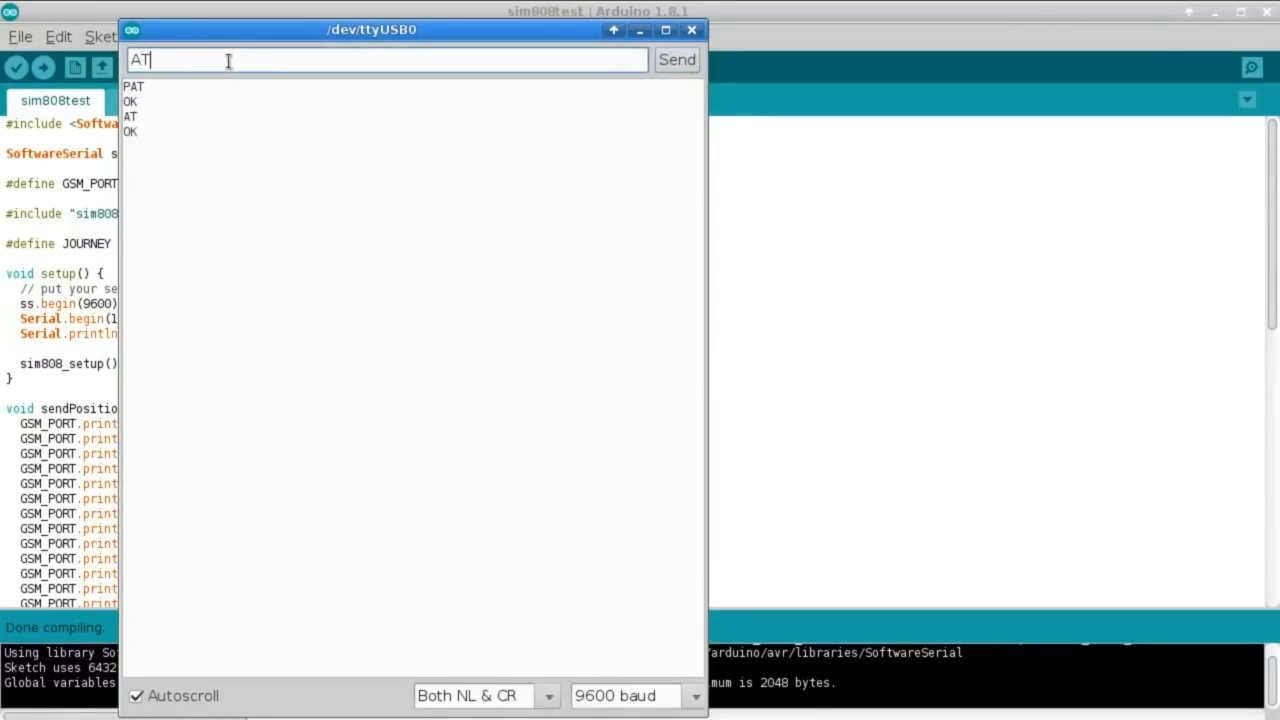
{"action": "key", "text": "Return"}
{"action": "key", "text": "Return"}
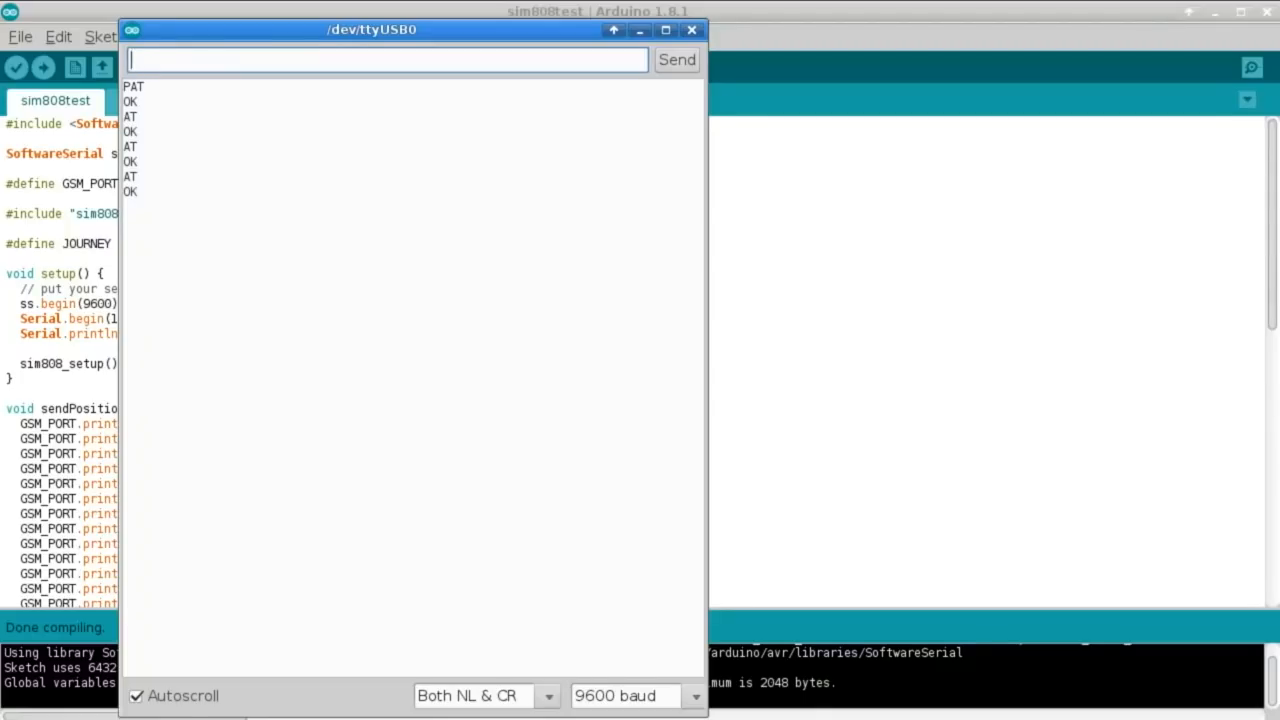
Read the SIM800 GNSS application note's contents of CGNS commands in Xpdf, then minimize it.
{"action": "key", "text": "alt+Tab"}
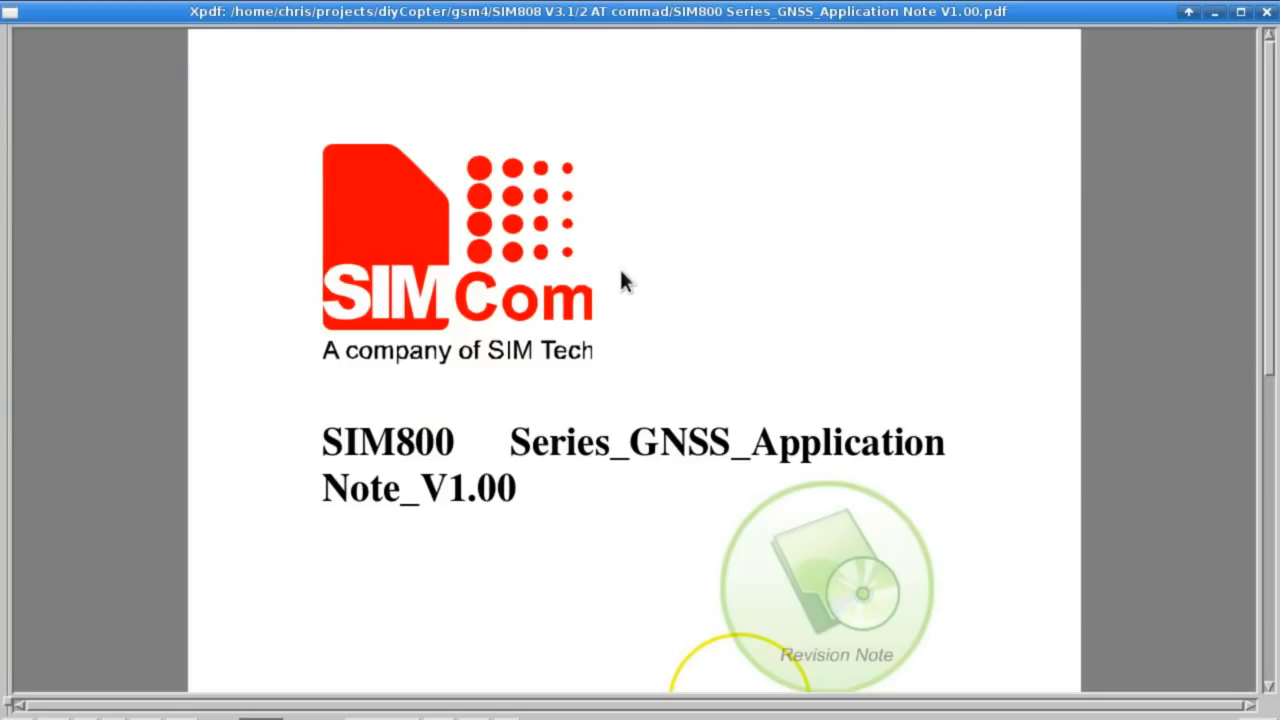
{"action": "scroll", "coordinate": [619, 266], "scroll_direction": "down", "scroll_amount": 5}
{"action": "scroll", "coordinate": [619, 266], "scroll_direction": "down", "scroll_amount": 5}
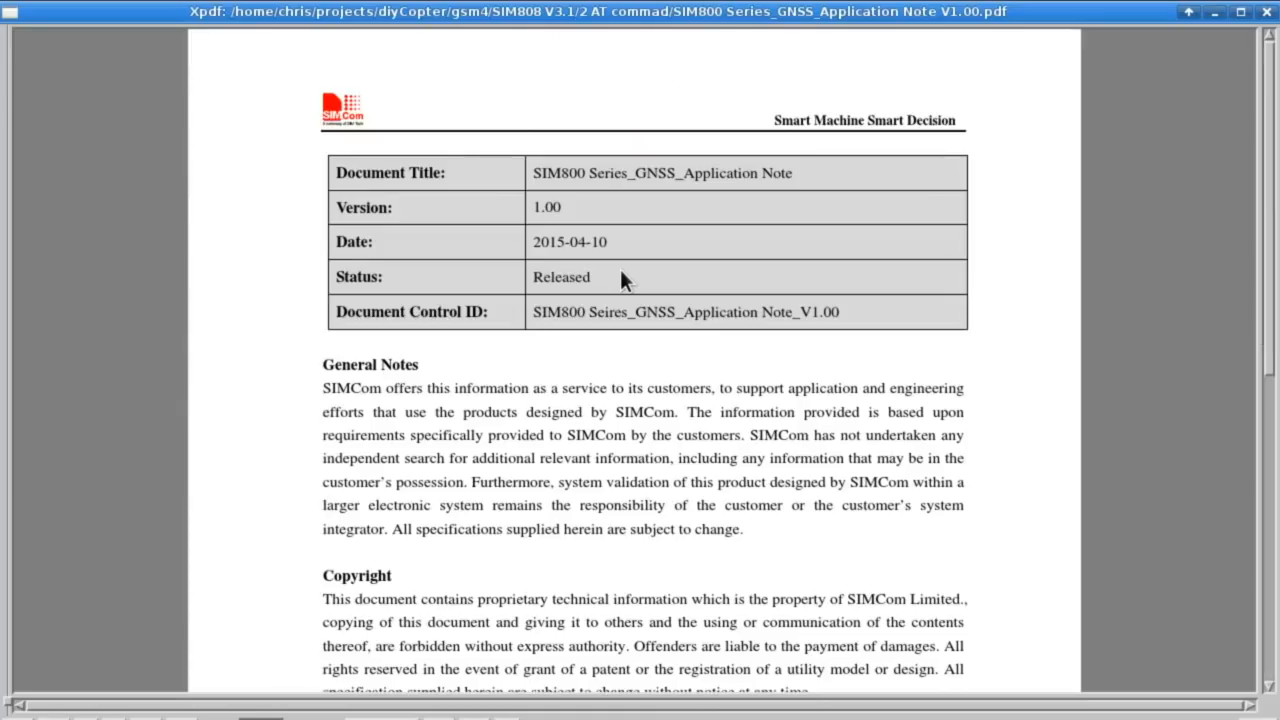
{"action": "scroll", "coordinate": [619, 266], "scroll_direction": "down", "scroll_amount": 5}
{"action": "scroll", "coordinate": [619, 266], "scroll_direction": "down", "scroll_amount": 5}
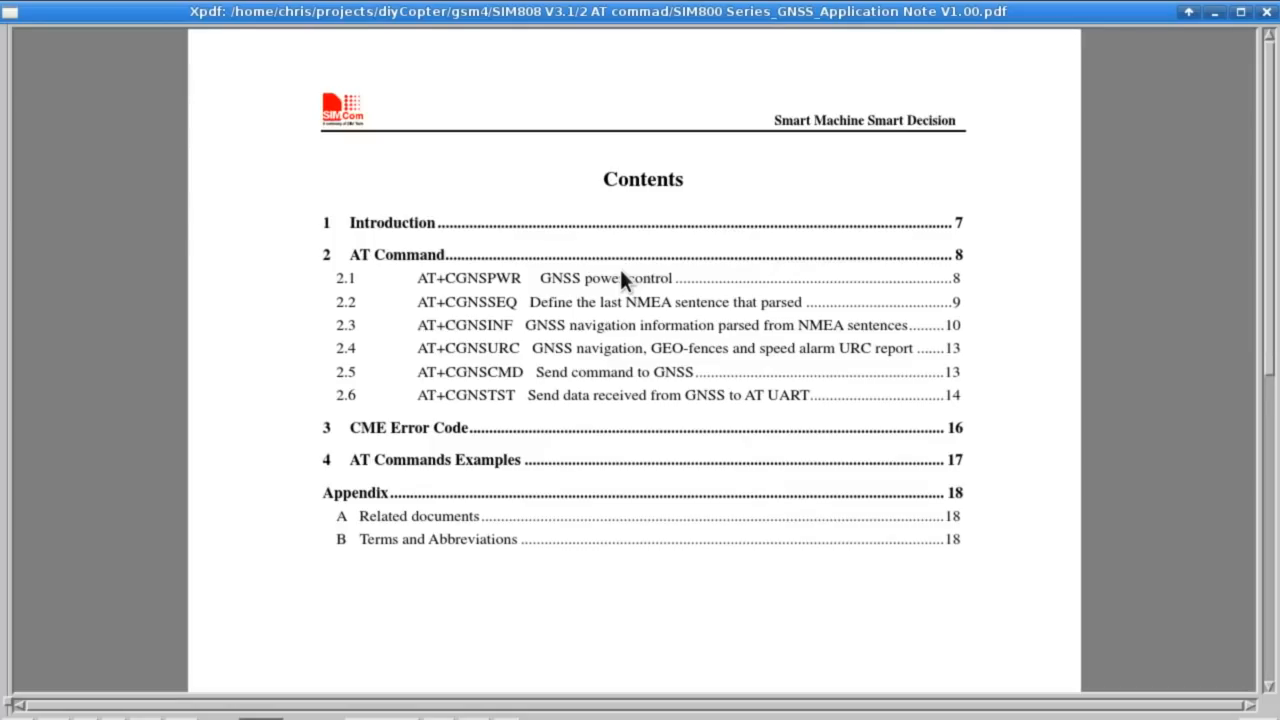
{"action": "scroll", "coordinate": [619, 278], "scroll_direction": "up", "scroll_amount": 5}
{"action": "scroll", "coordinate": [619, 278], "scroll_direction": "up", "scroll_amount": 5}
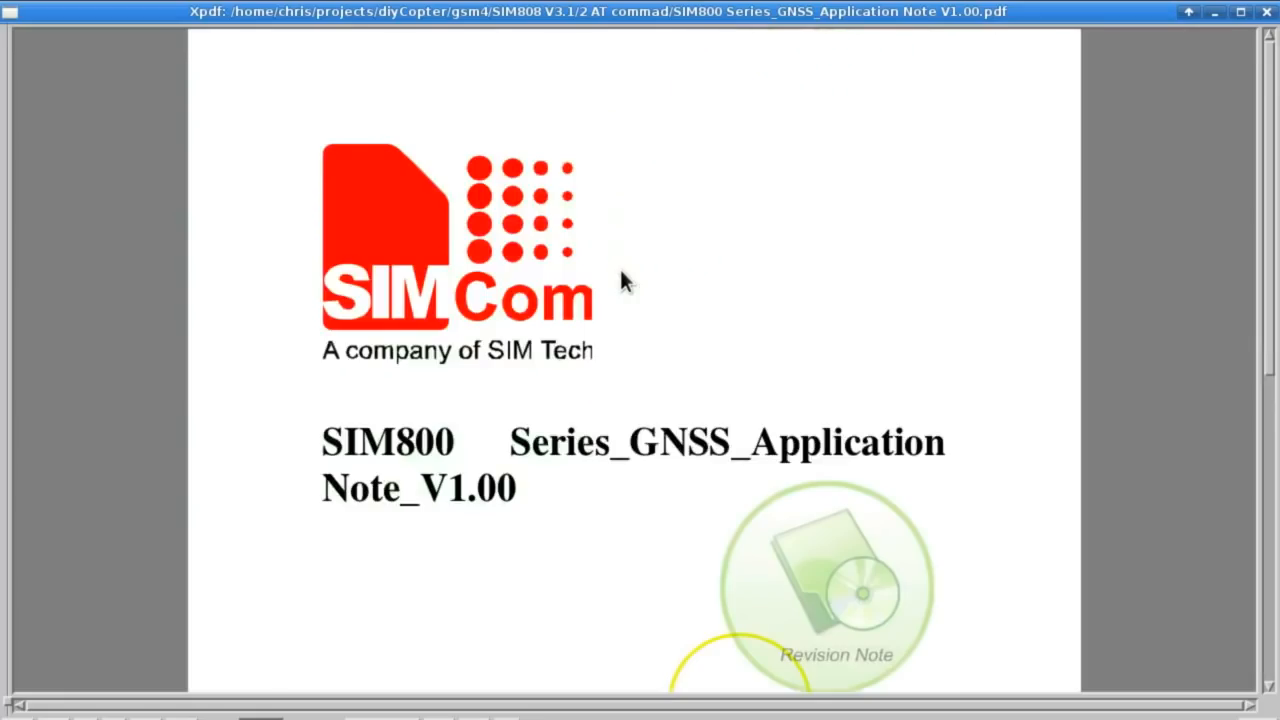
{"action": "scroll", "coordinate": [619, 278], "scroll_direction": "up", "scroll_amount": 3}
{"action": "scroll", "coordinate": [761, 338], "scroll_direction": "down", "scroll_amount": 5}
{"action": "scroll", "coordinate": [761, 338], "scroll_direction": "down", "scroll_amount": 5}
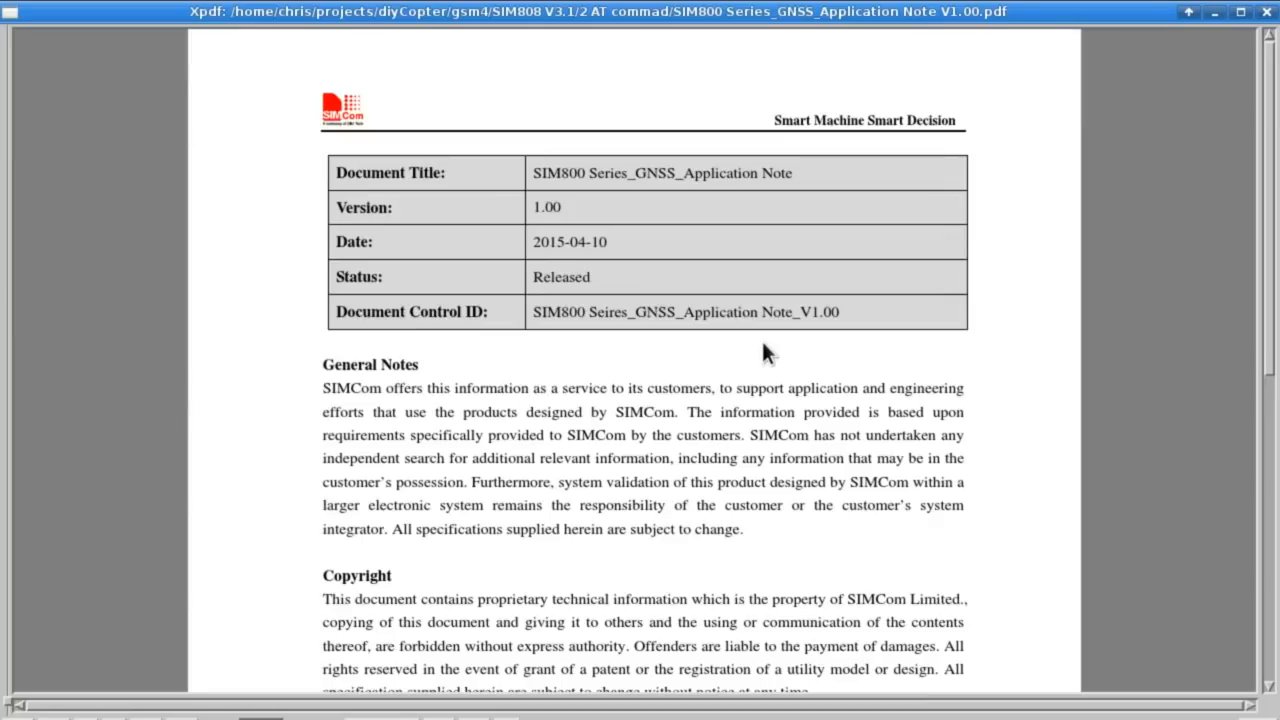
{"action": "scroll", "coordinate": [761, 338], "scroll_direction": "down", "scroll_amount": 5}
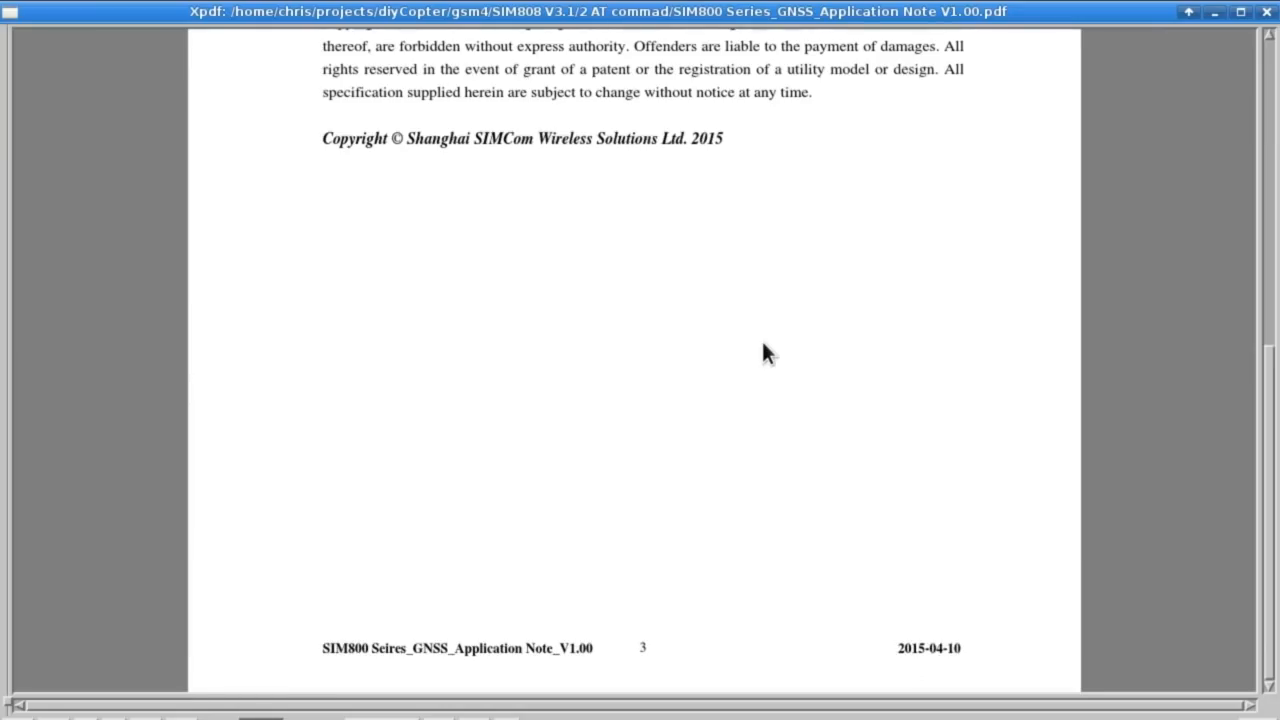
{"action": "scroll", "coordinate": [762, 341], "scroll_direction": "down", "scroll_amount": 5}
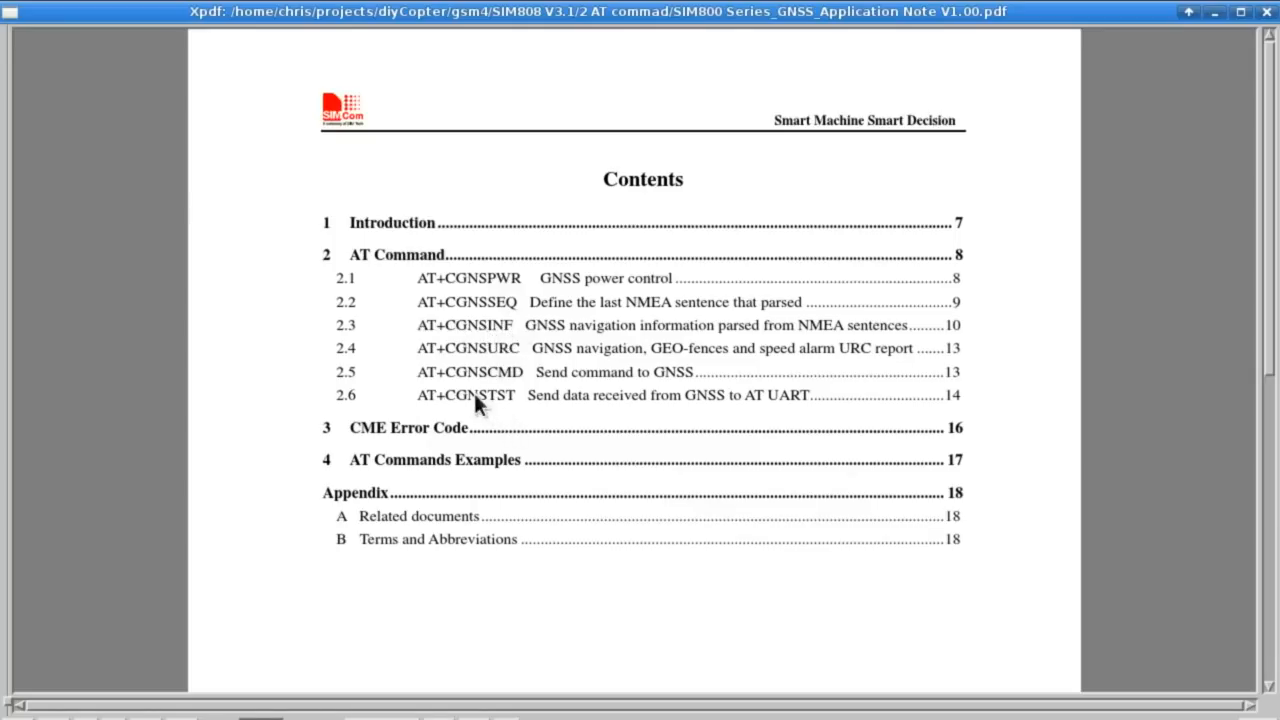
{"action": "left_click", "coordinate": [1218, 12]}
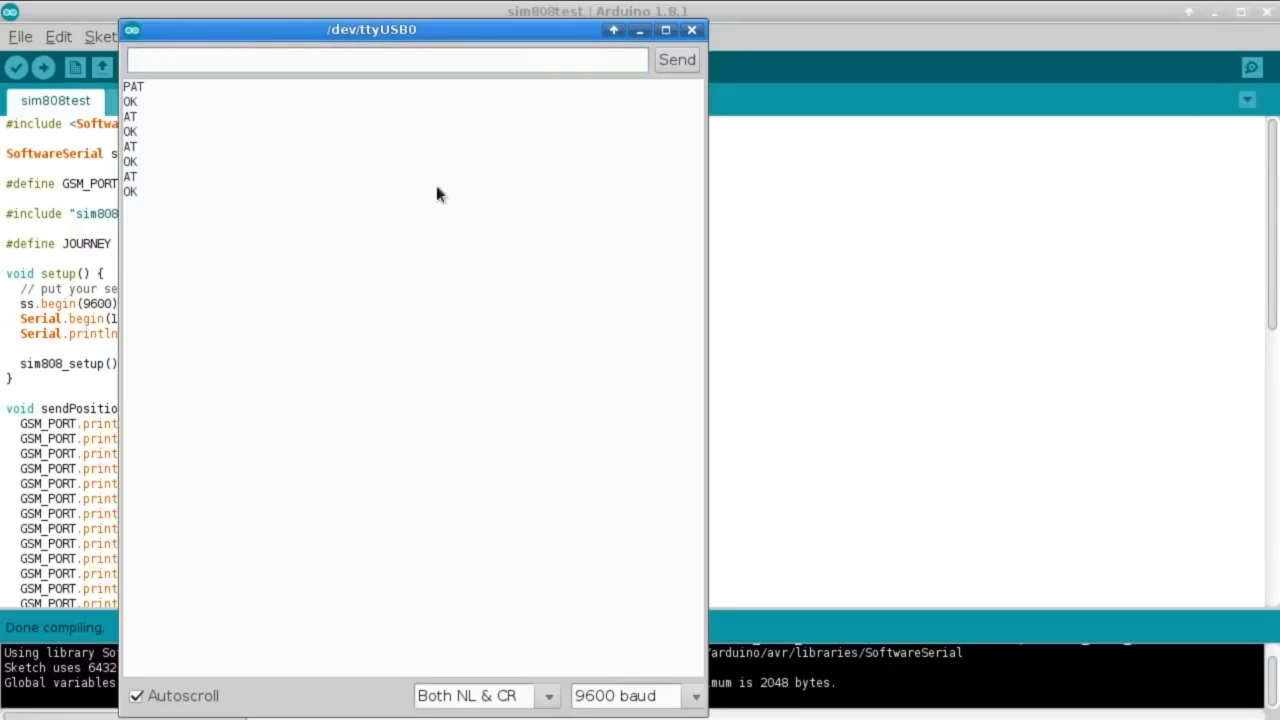
Query AT+CGNSPWR? then send AT+CGNSPWR=1 to switch the GNSS receiver on.
{"action": "left_click", "coordinate": [351, 88]}
{"action": "type", "text": "AT+"}
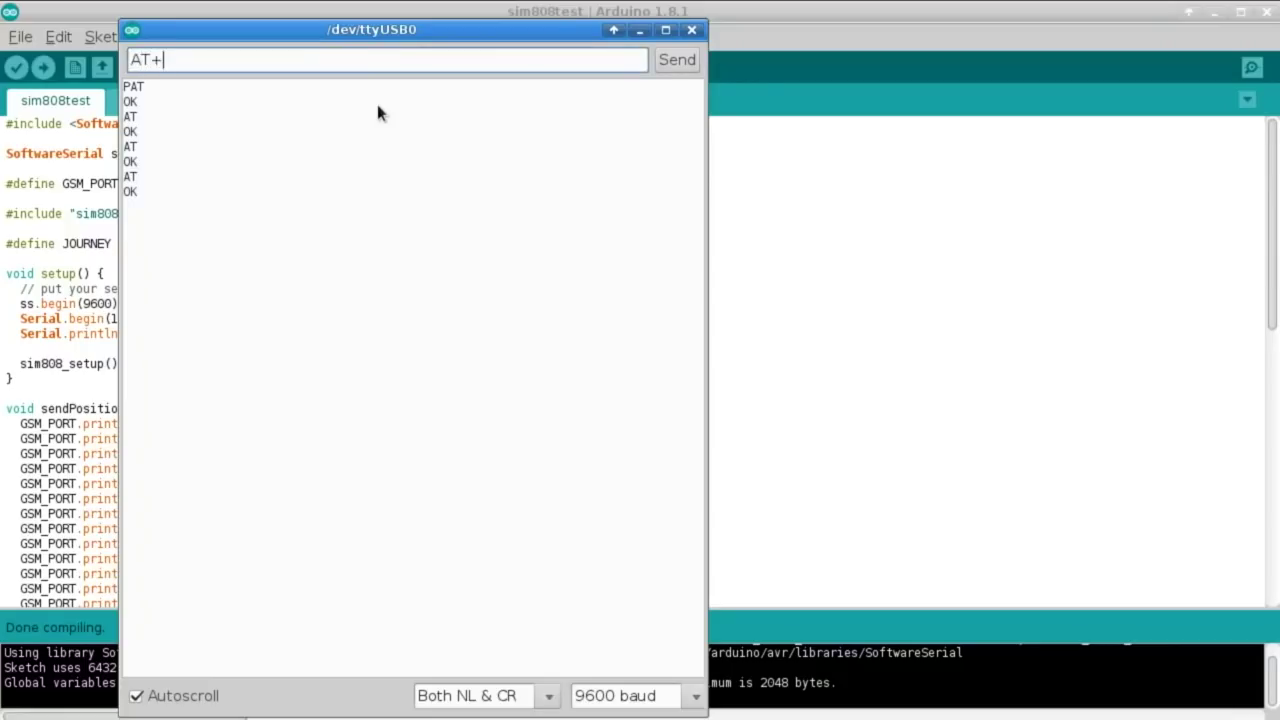
{"action": "type", "text": "C"}
{"action": "type", "text": "GNS"}
{"action": "type", "text": "PWR"}
{"action": "type", "text": "?"}
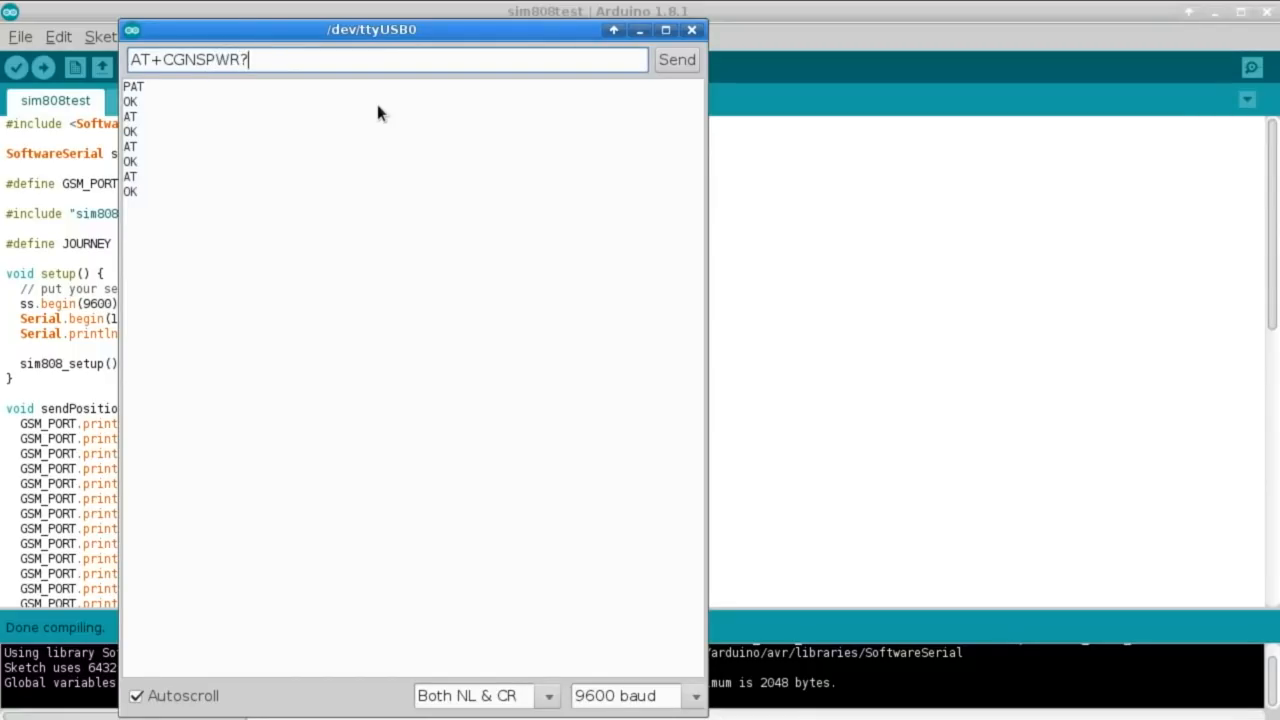
{"action": "key", "text": "Return"}
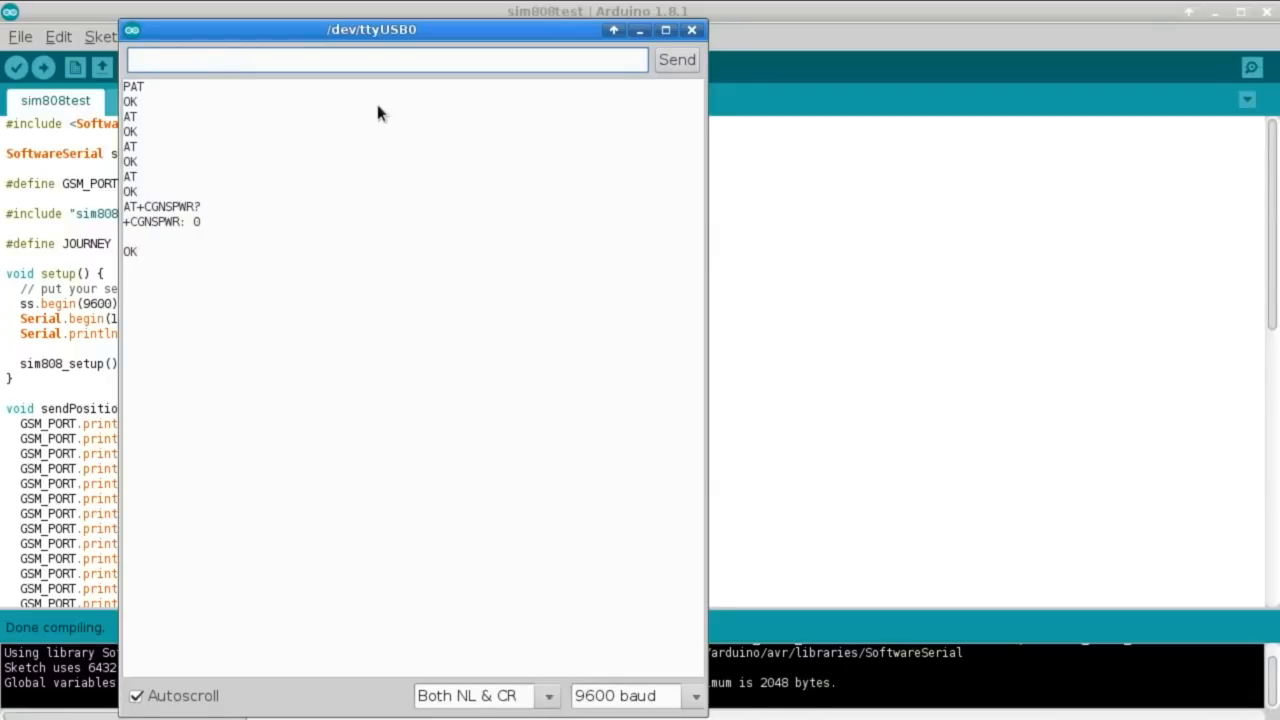
{"action": "double_click", "coordinate": [130, 207]}
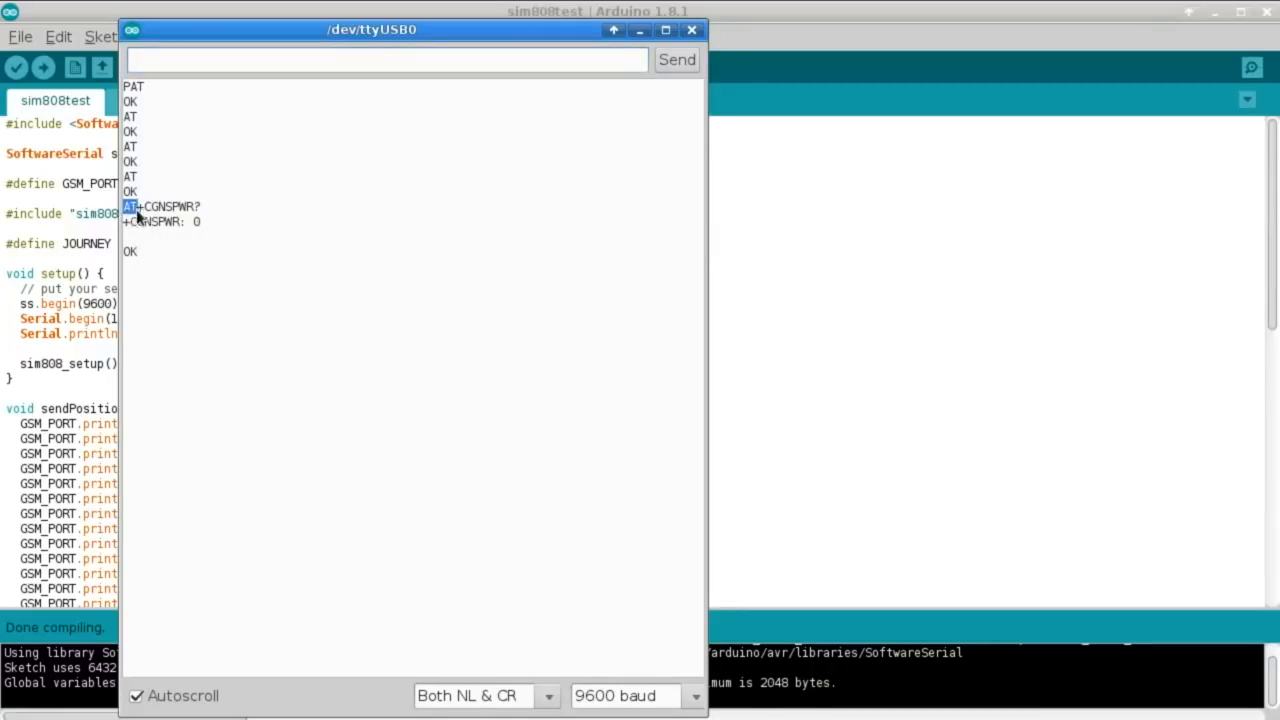
{"action": "left_click_drag", "start_coordinate": [137, 213], "coordinate": [194, 212]}
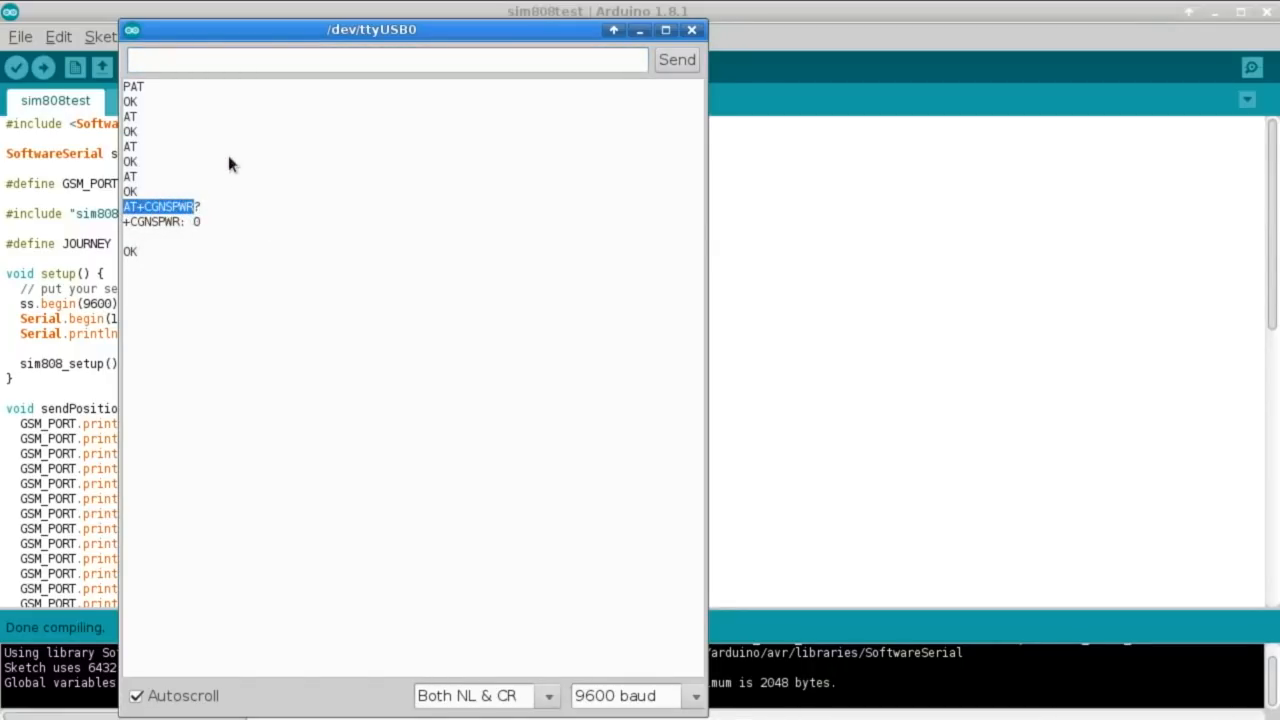
{"action": "middle_click", "coordinate": [210, 62]}
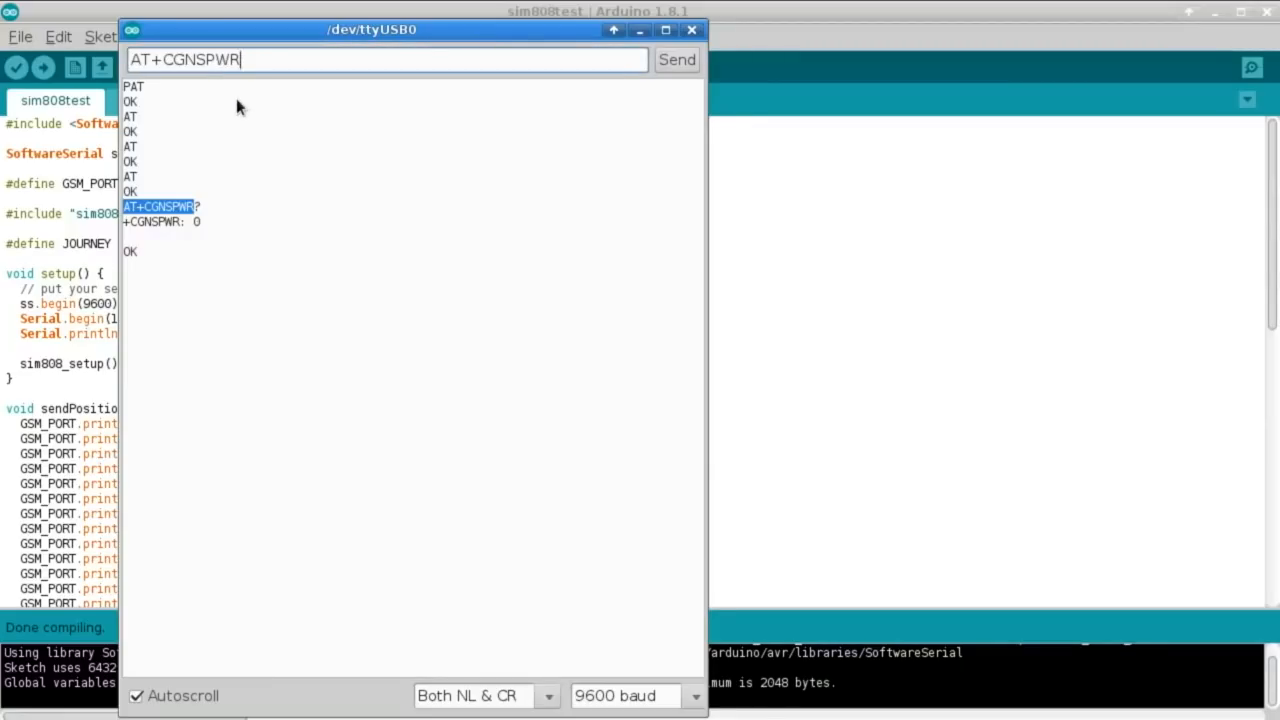
{"action": "type", "text": "=1"}
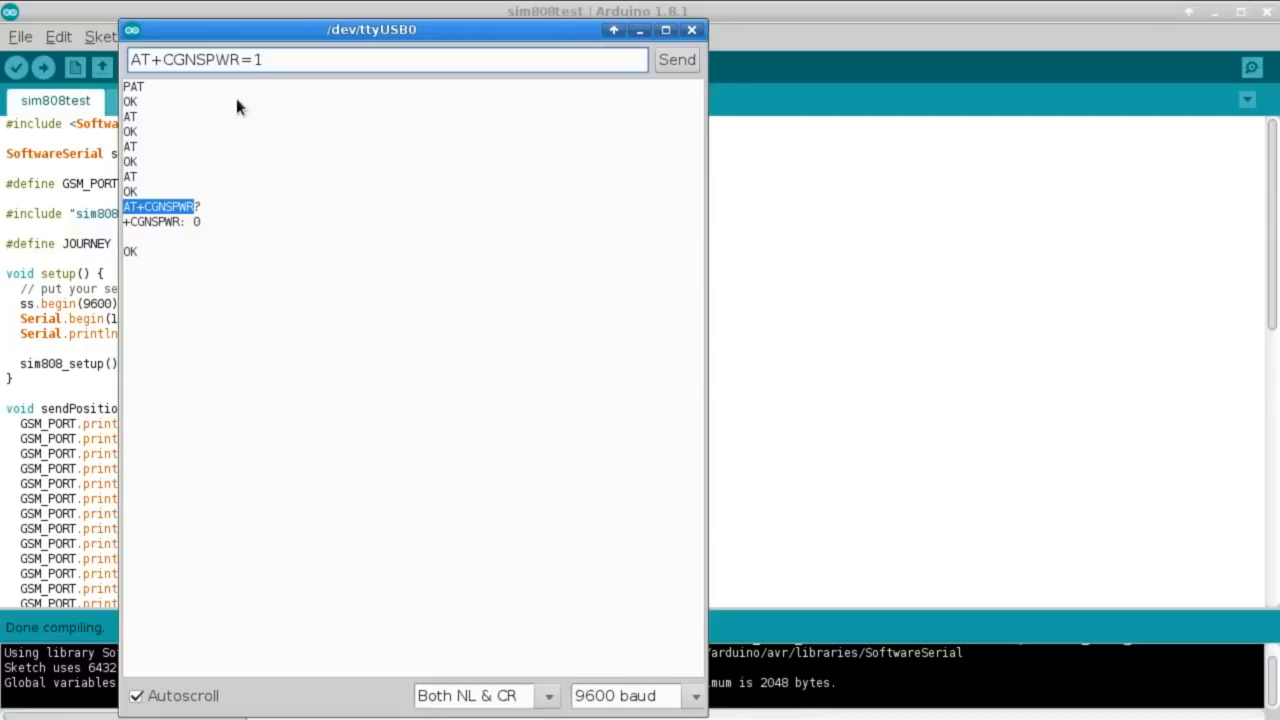
{"action": "key", "text": "Return"}
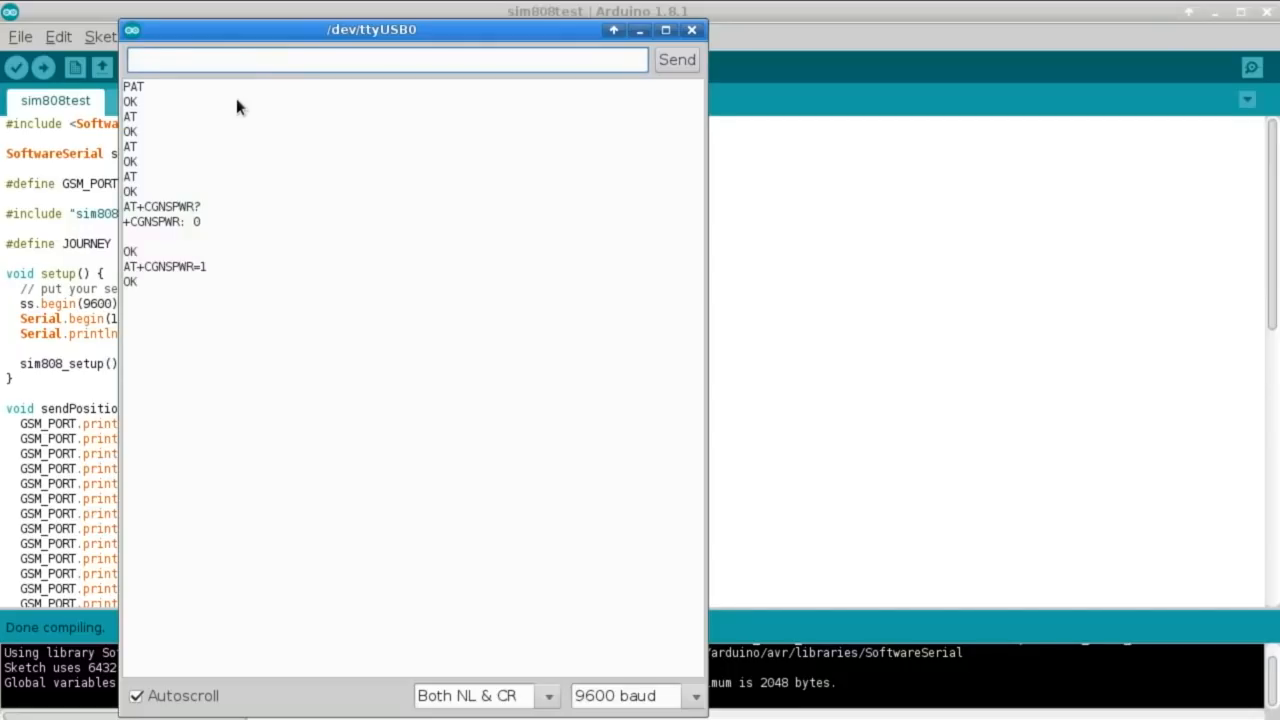
{"action": "type", "text": "AT+CGNSPWR"}
Re-query AT+CGNSPWR? to confirm +CGNSPWR: 1, then trim the command back to AT+CGNS.
{"action": "key", "text": "BackSpace"}
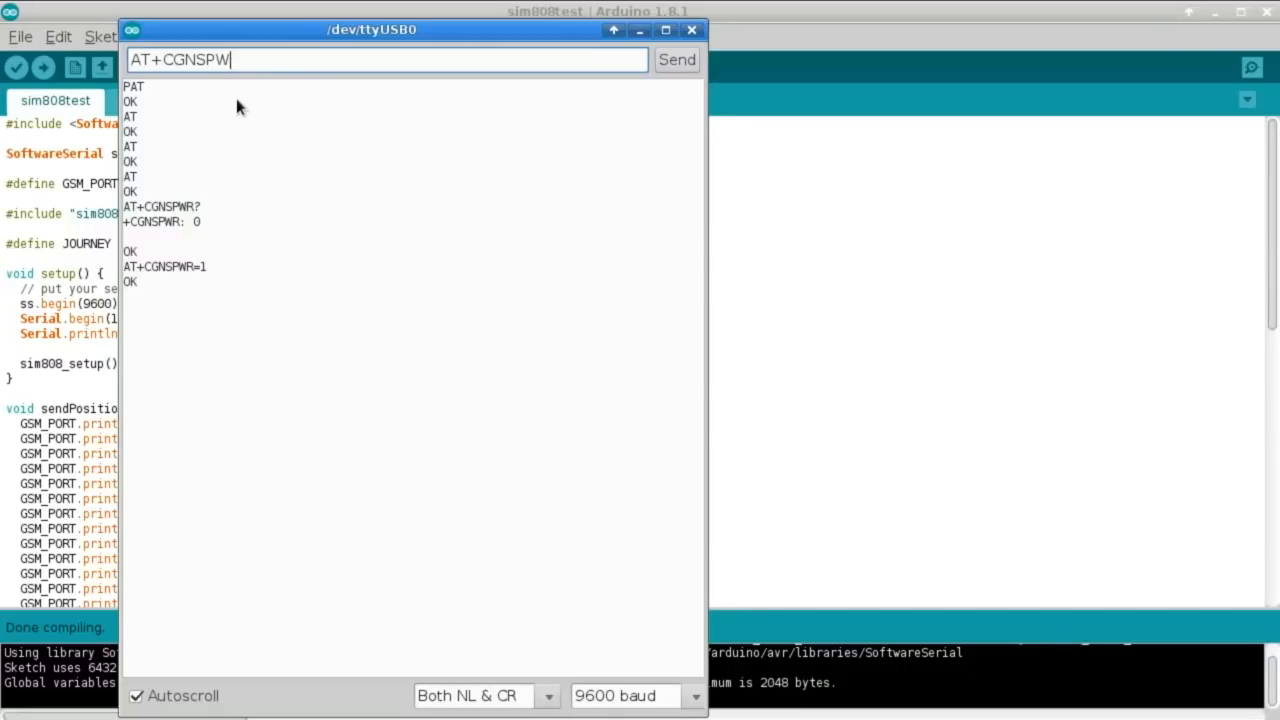
{"action": "type", "text": "T?"}
{"action": "key", "text": "BackSpace"}
{"action": "key", "text": "BackSpace"}
{"action": "type", "text": "R?"}
{"action": "key", "text": "Return"}
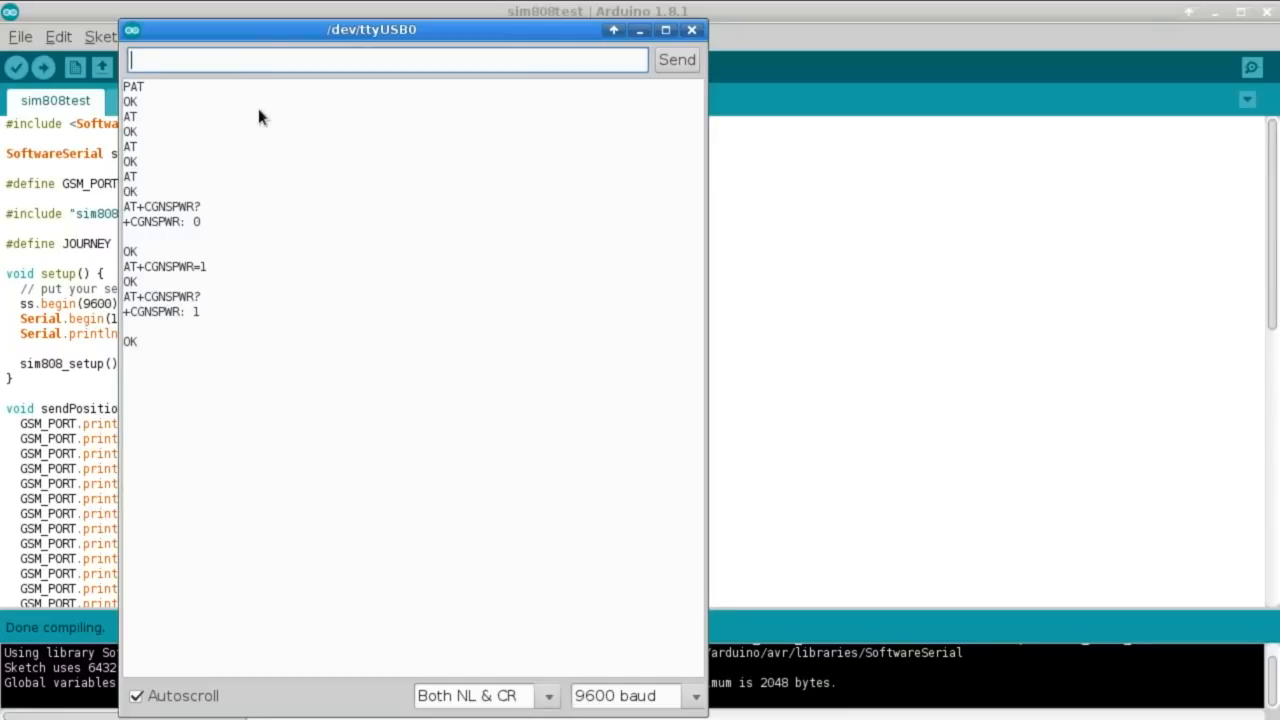
{"action": "type", "text": "AT+CGNSPWR"}
{"action": "key", "text": "BackSpace"}
{"action": "key", "text": "BackSpace"}
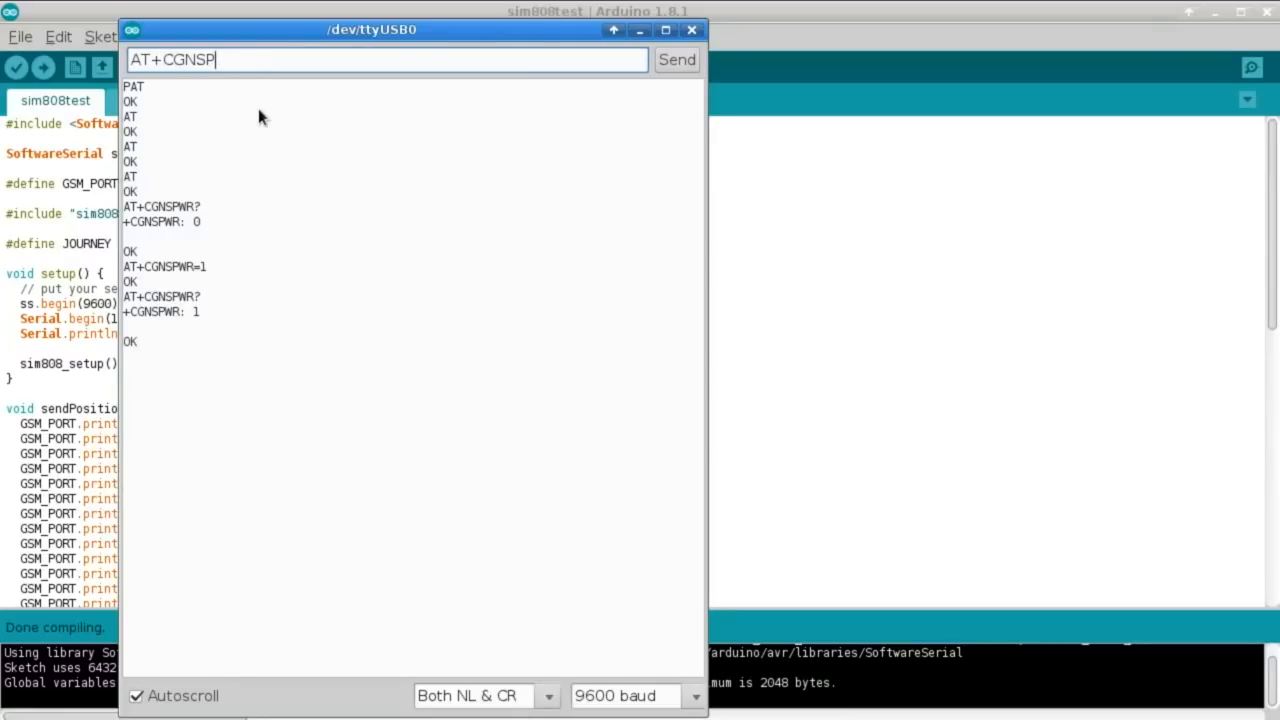
{"action": "key", "text": "BackSpace"}
{"action": "type", "text": "TST"}
{"action": "type", "text": "=1"}
Stream NMEA sentences with AT+CGNSTST=1, widen the monitor, then stop them with AT+CGNSTST=0.
{"action": "key", "text": "Return"}
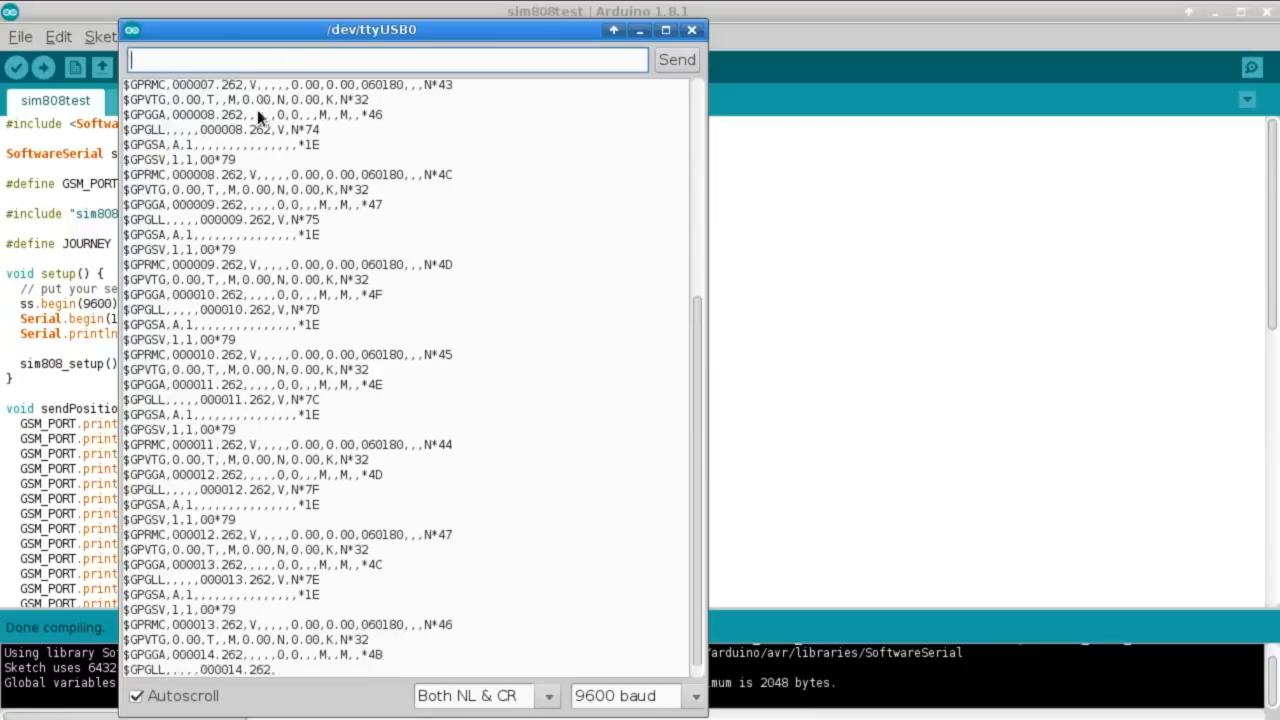
{"action": "left_click_drag", "start_coordinate": [697, 705], "coordinate": [872, 592]}
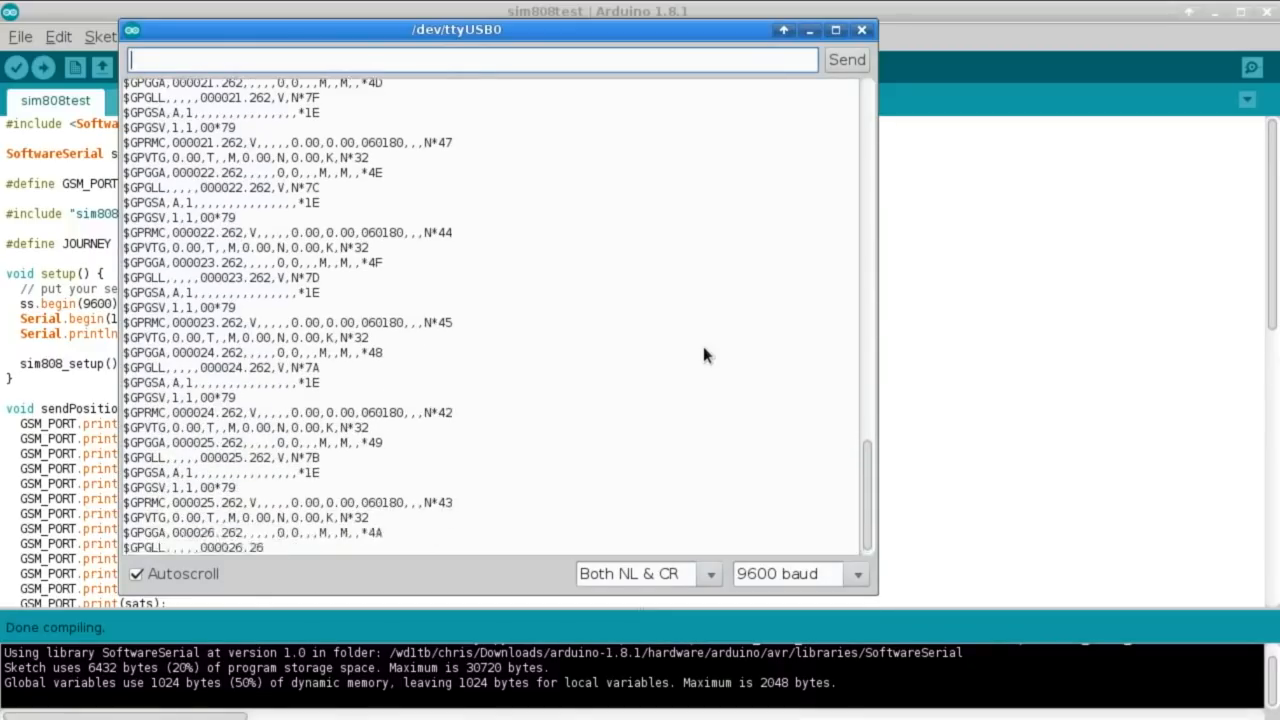
{"action": "type", "text": "AT+CGNSPWR"}
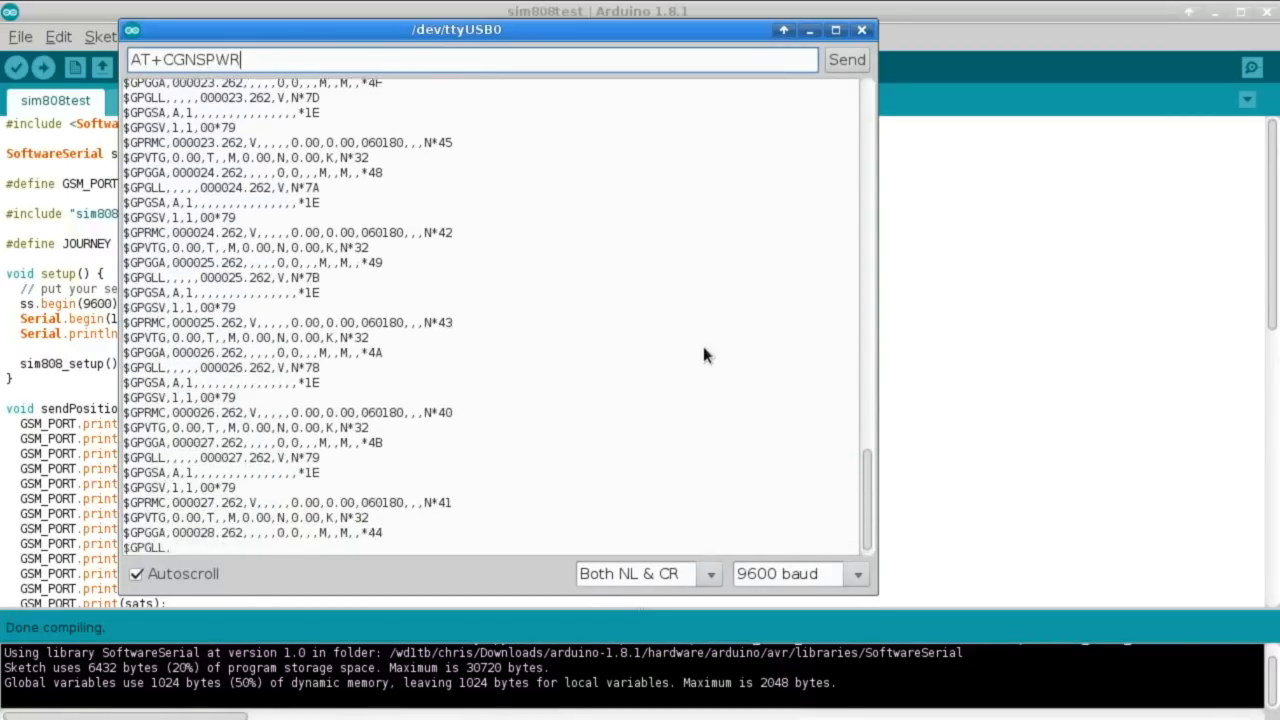
{"action": "key", "text": "BackSpace"}
{"action": "key", "text": "BackSpace"}
{"action": "key", "text": "BackSpace"}
{"action": "type", "text": "TS"}
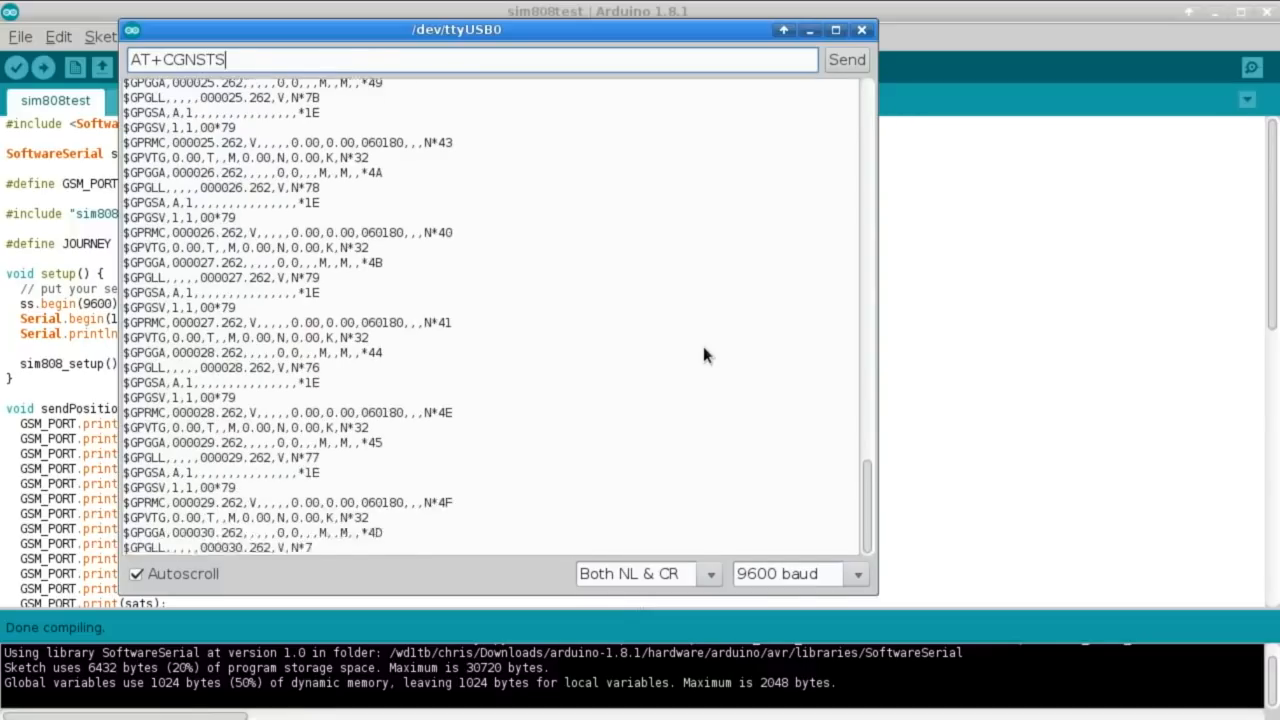
{"action": "type", "text": "T="}
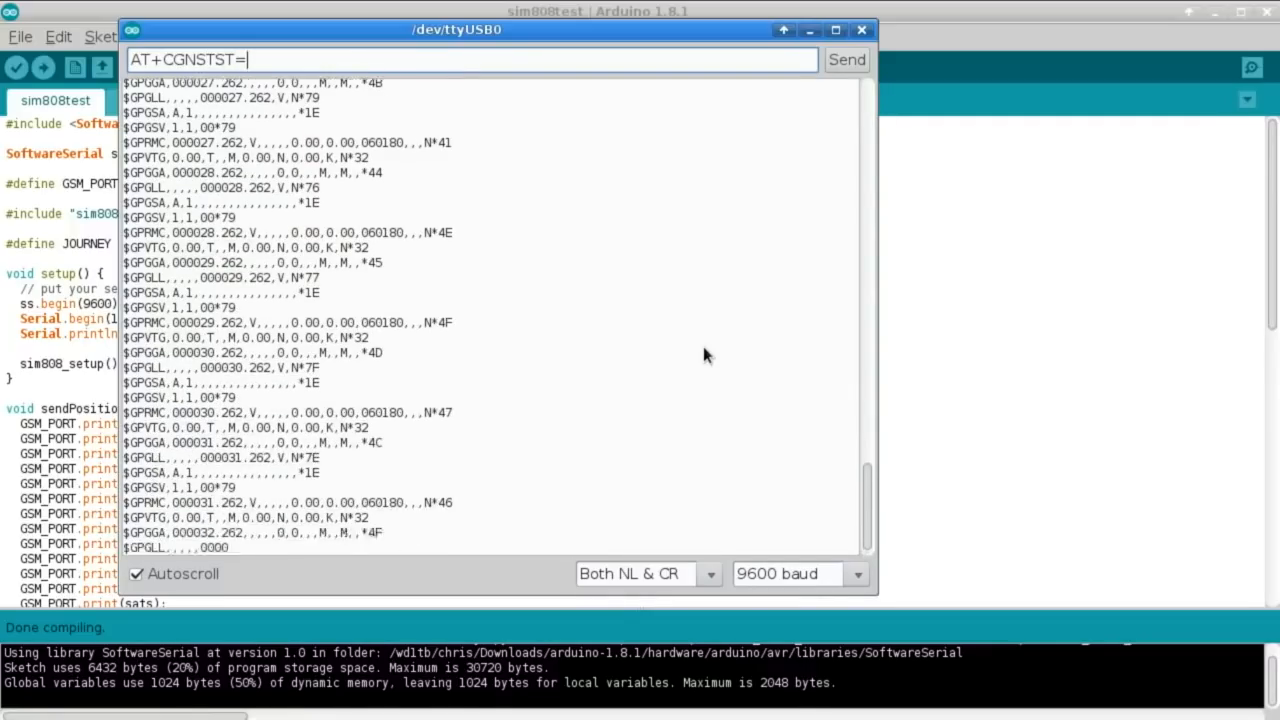
{"action": "type", "text": "0"}
{"action": "key", "text": "Return"}
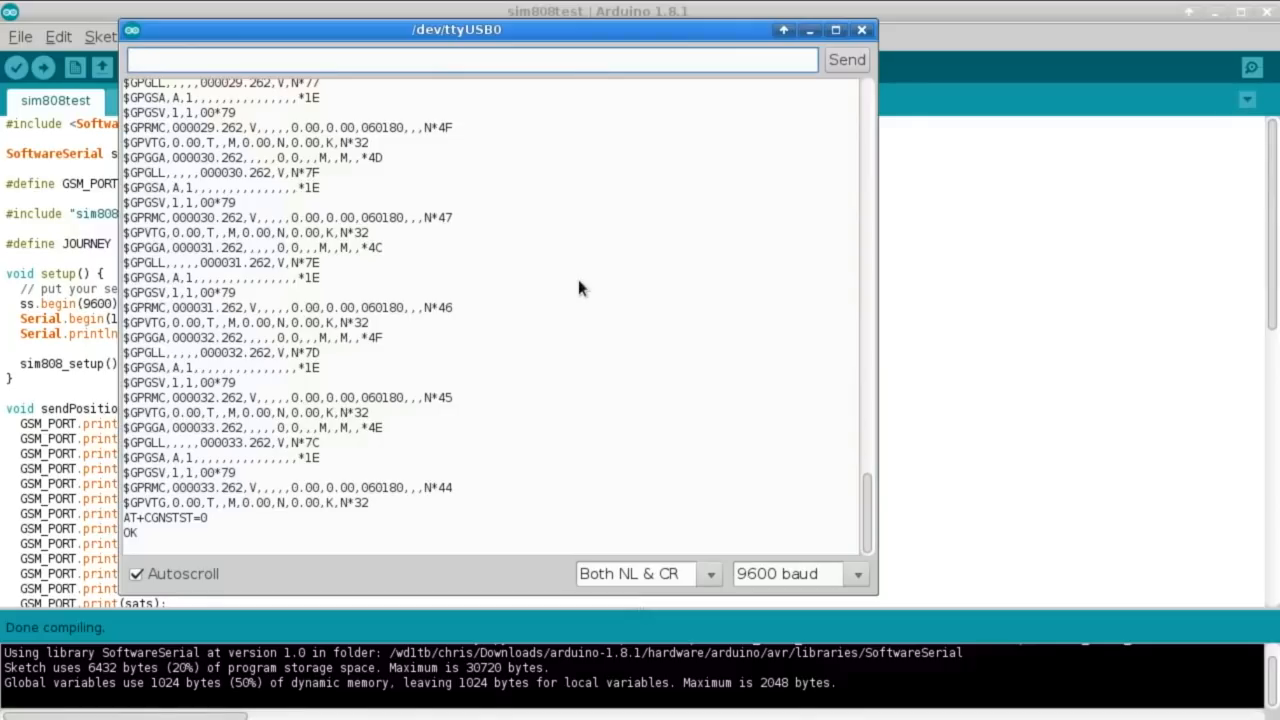
Send AT+CGNSINF, highlight the 1980 year in the reply's timestamp, and switch to the application note.
{"action": "left_click_drag", "start_coordinate": [128, 172], "coordinate": [295, 398]}
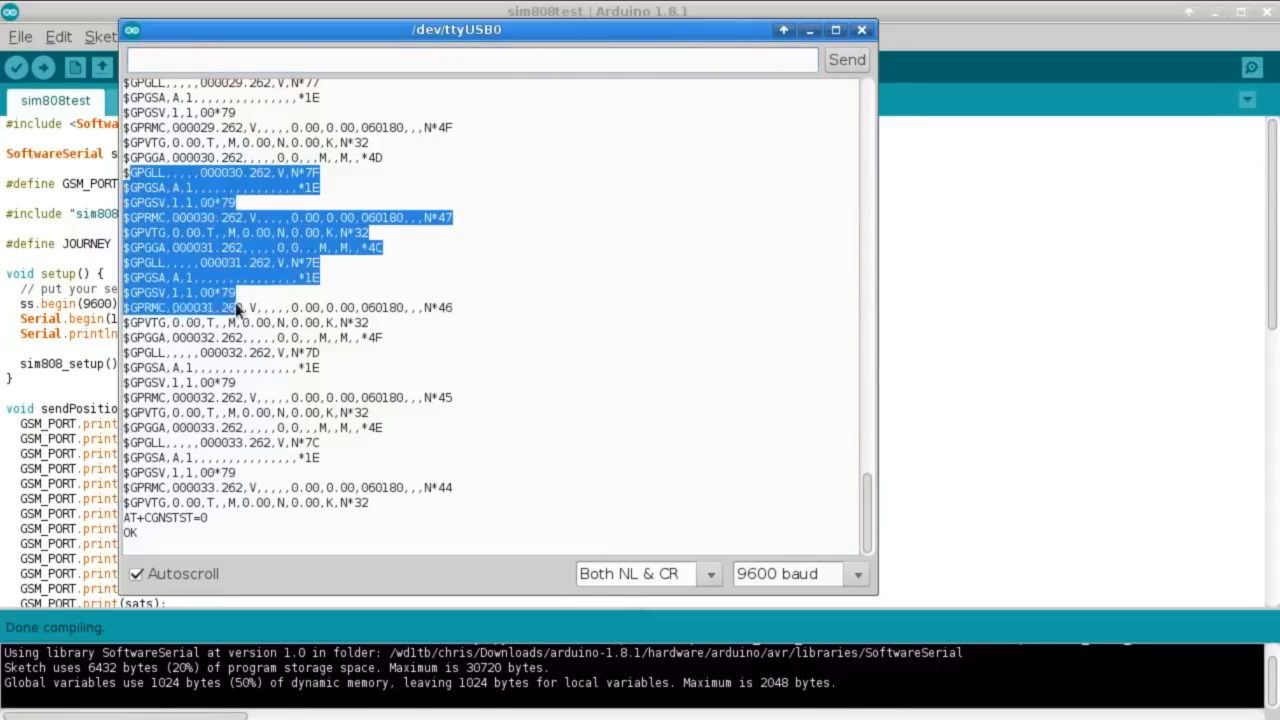
{"action": "left_click", "coordinate": [238, 289]}
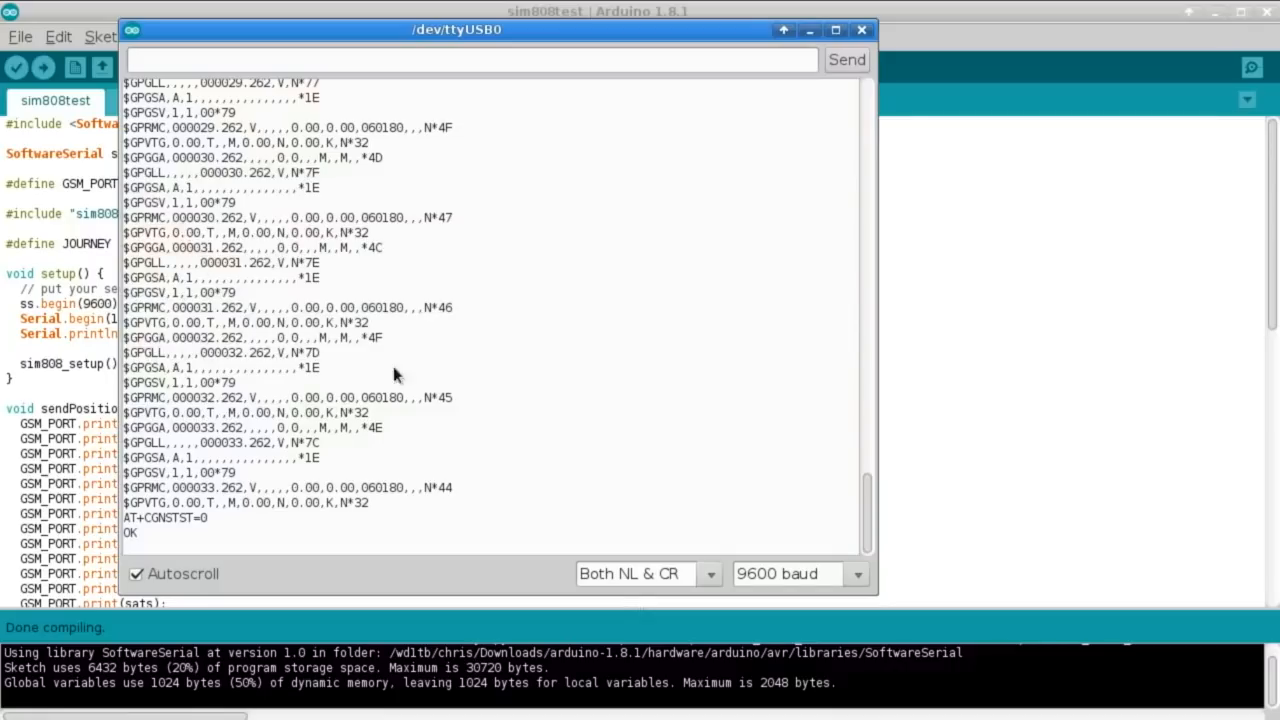
{"action": "left_click", "coordinate": [345, 62]}
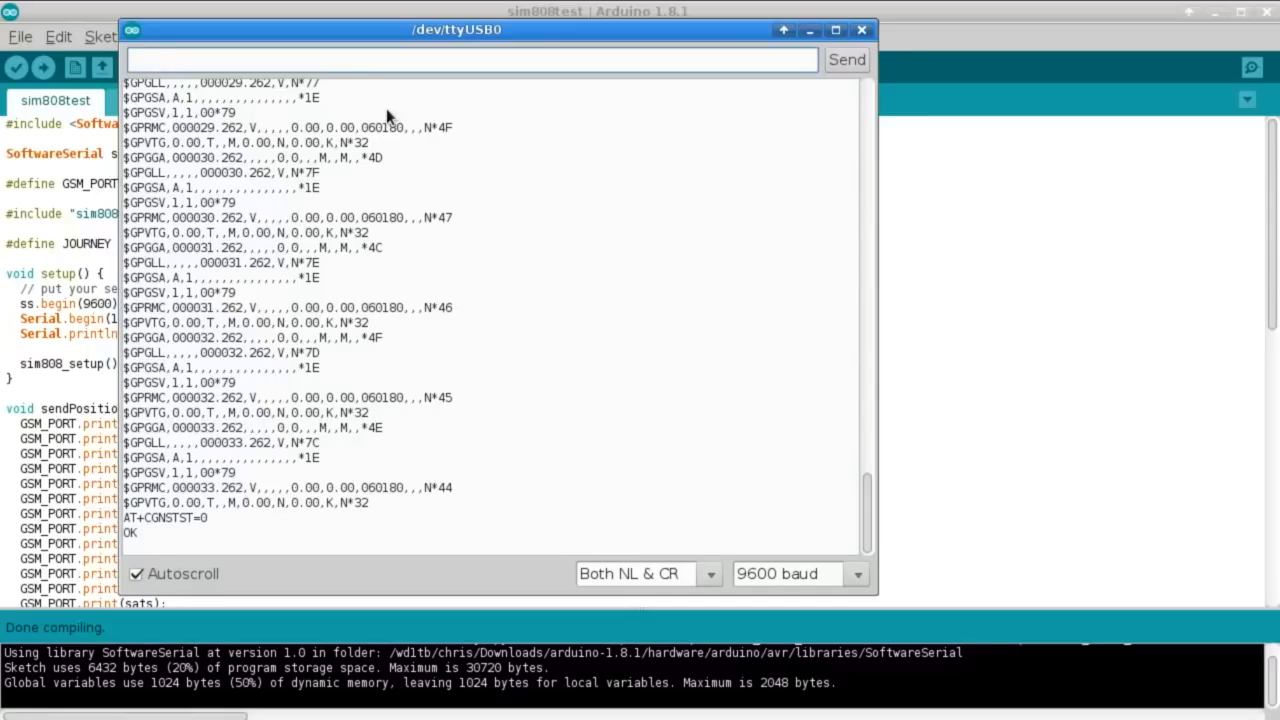
{"action": "type", "text": "AT"}
{"action": "type", "text": "+C"}
{"action": "type", "text": "GNSINF"}
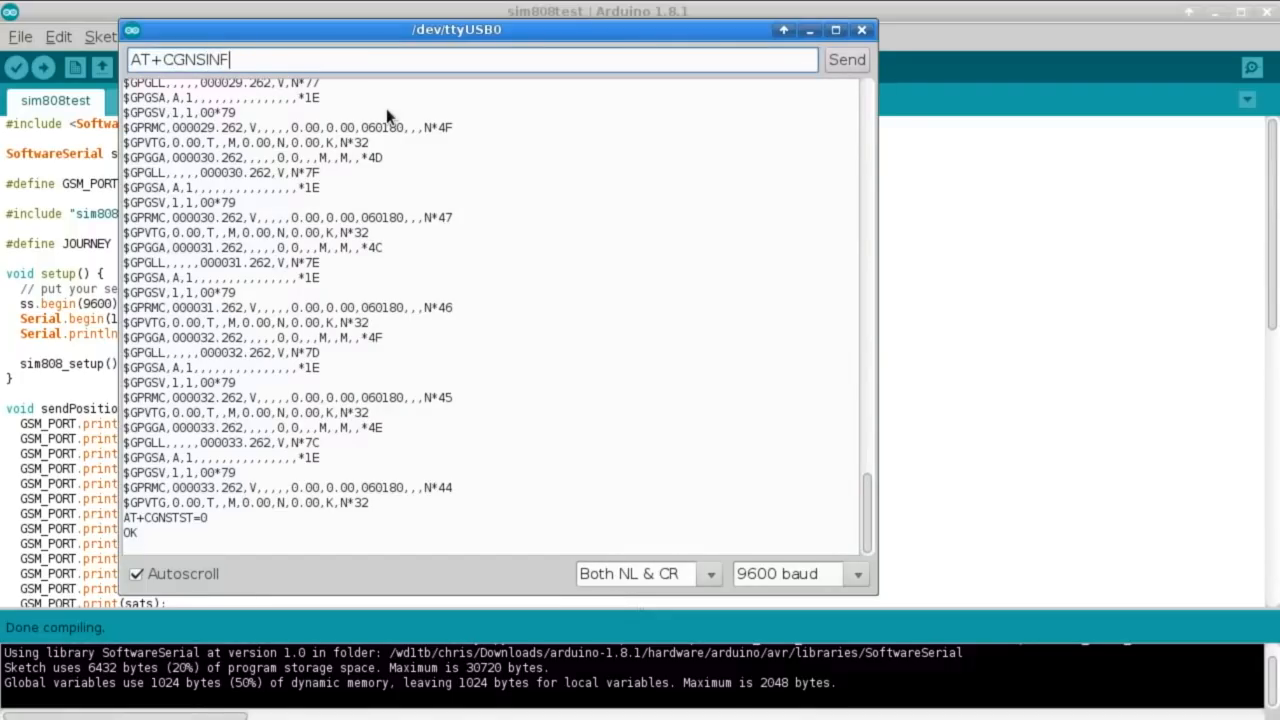
{"action": "key", "text": "Return"}
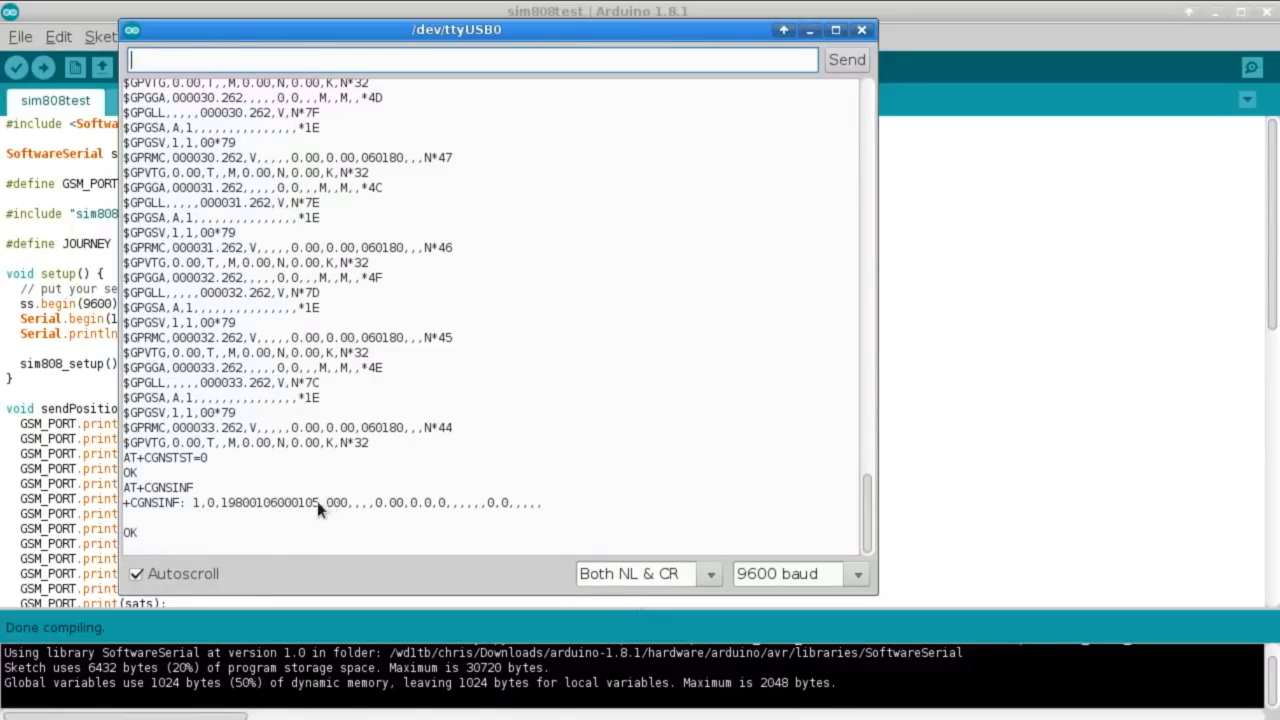
{"action": "left_click_drag", "start_coordinate": [221, 502], "coordinate": [239, 500]}
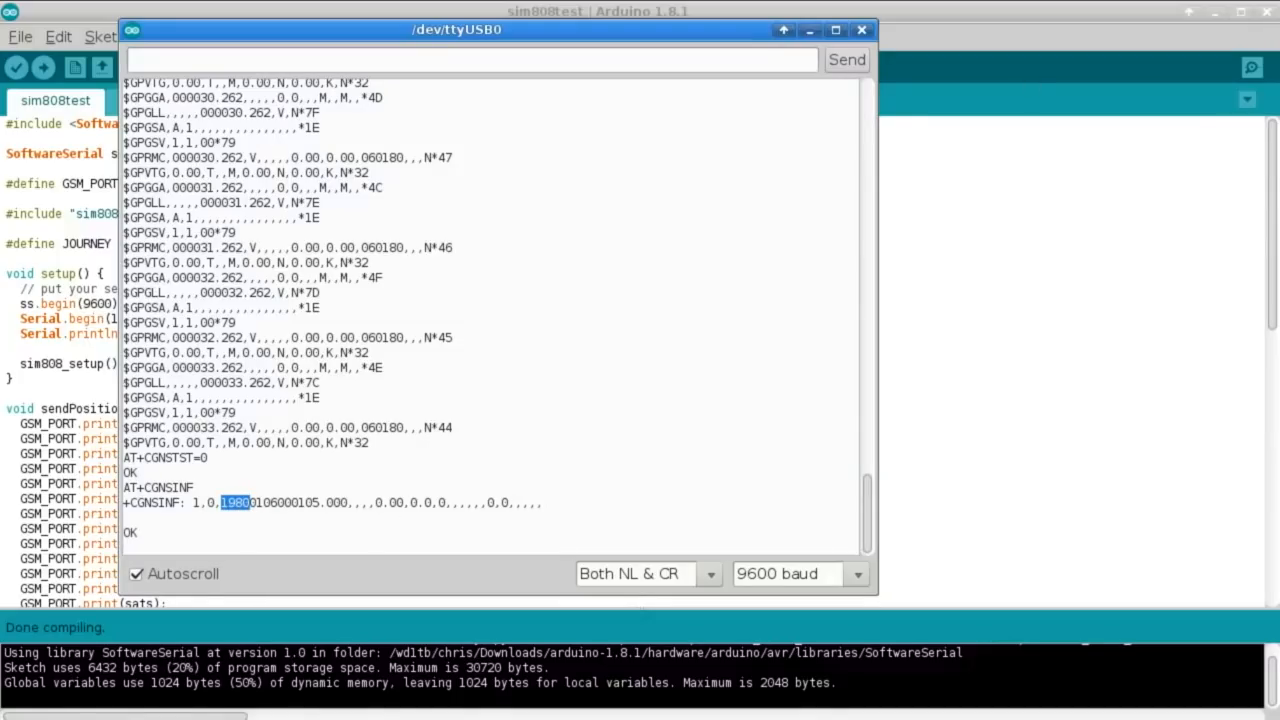
{"action": "key", "text": "alt+Tab"}
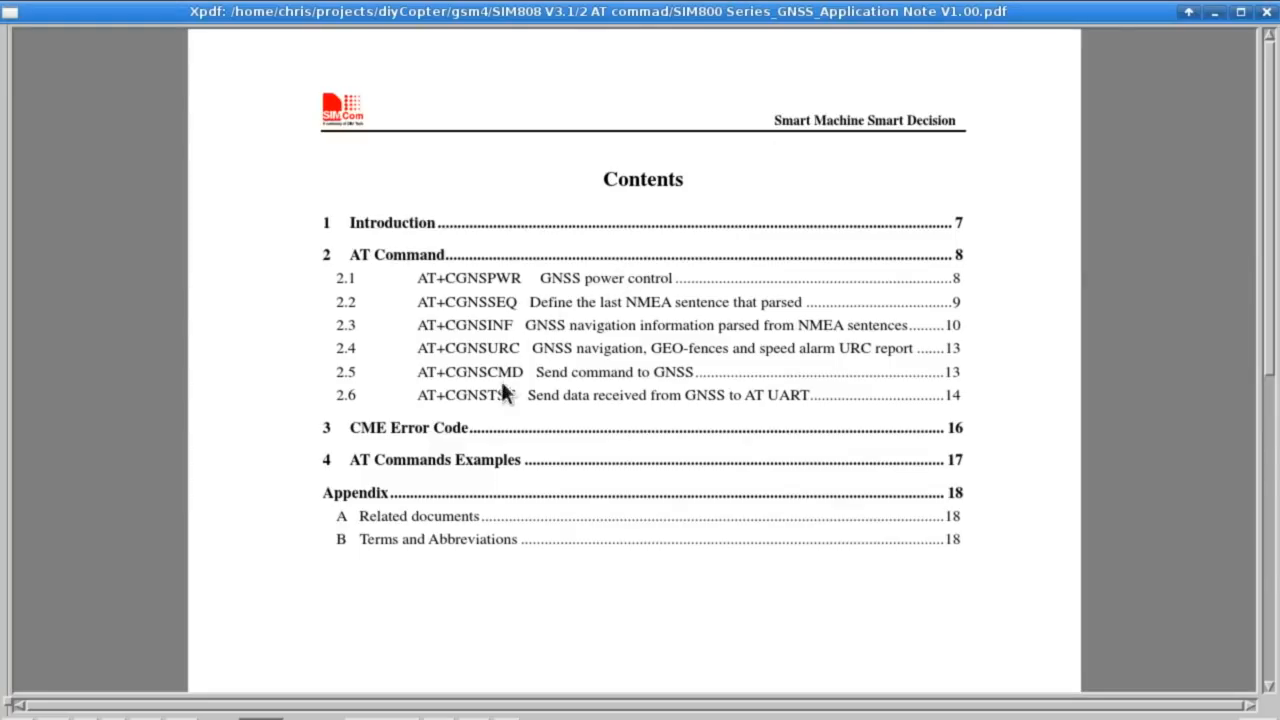
Jump to section 2.3 AT+CGNSINF, read its return-parameter table, and return to the serial monitor.
{"action": "left_click", "coordinate": [454, 394]}
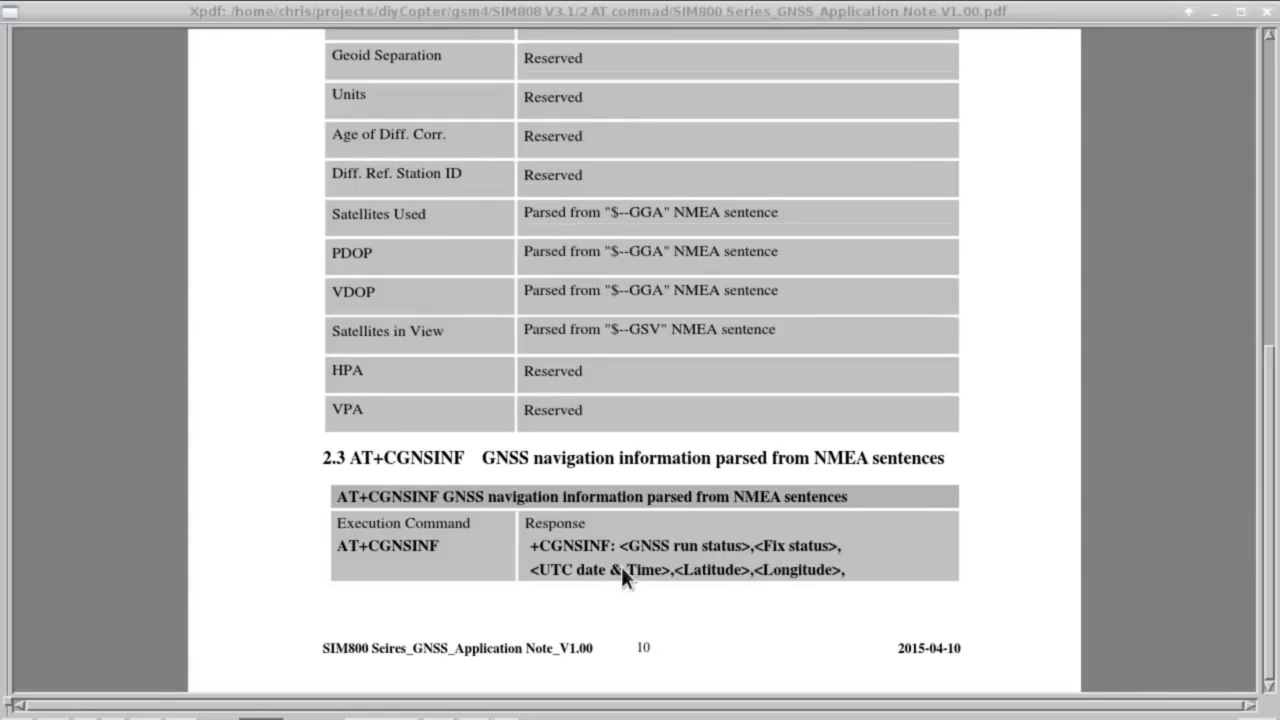
{"action": "left_click", "coordinate": [778, 575]}
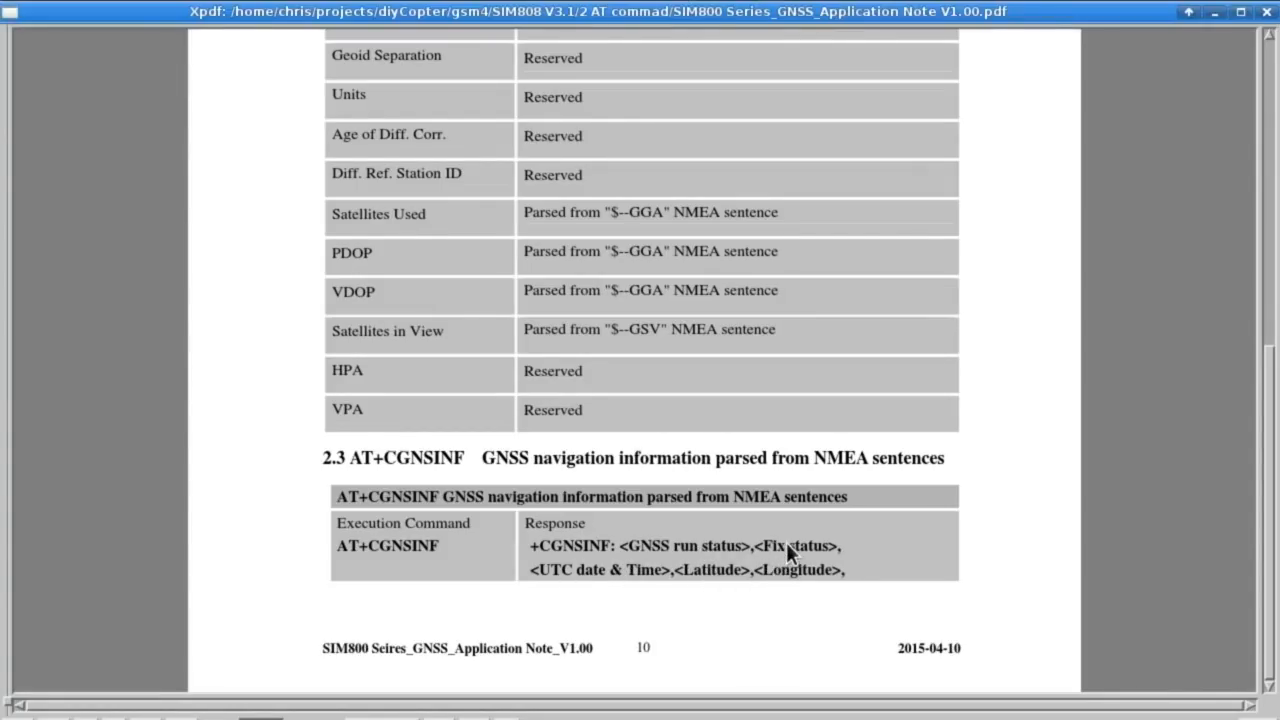
{"action": "scroll", "coordinate": [786, 541], "scroll_direction": "down", "scroll_amount": 3}
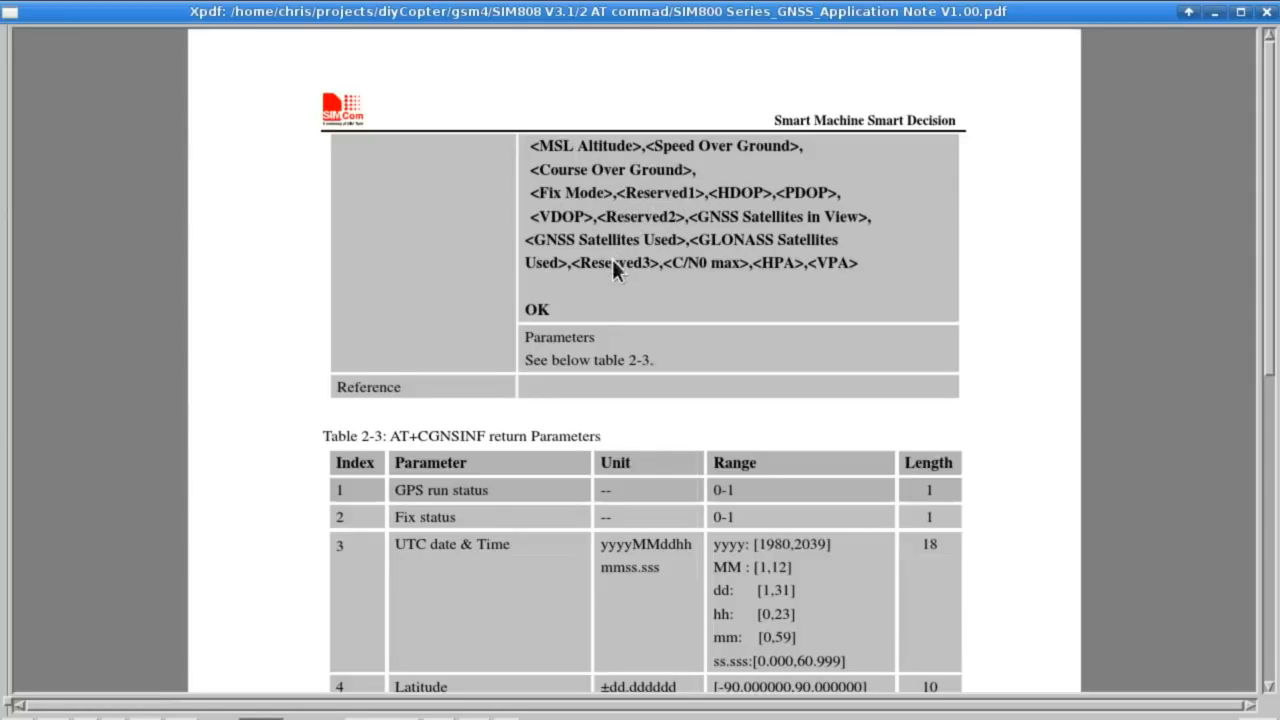
{"action": "scroll", "coordinate": [802, 269], "scroll_direction": "down", "scroll_amount": 1}
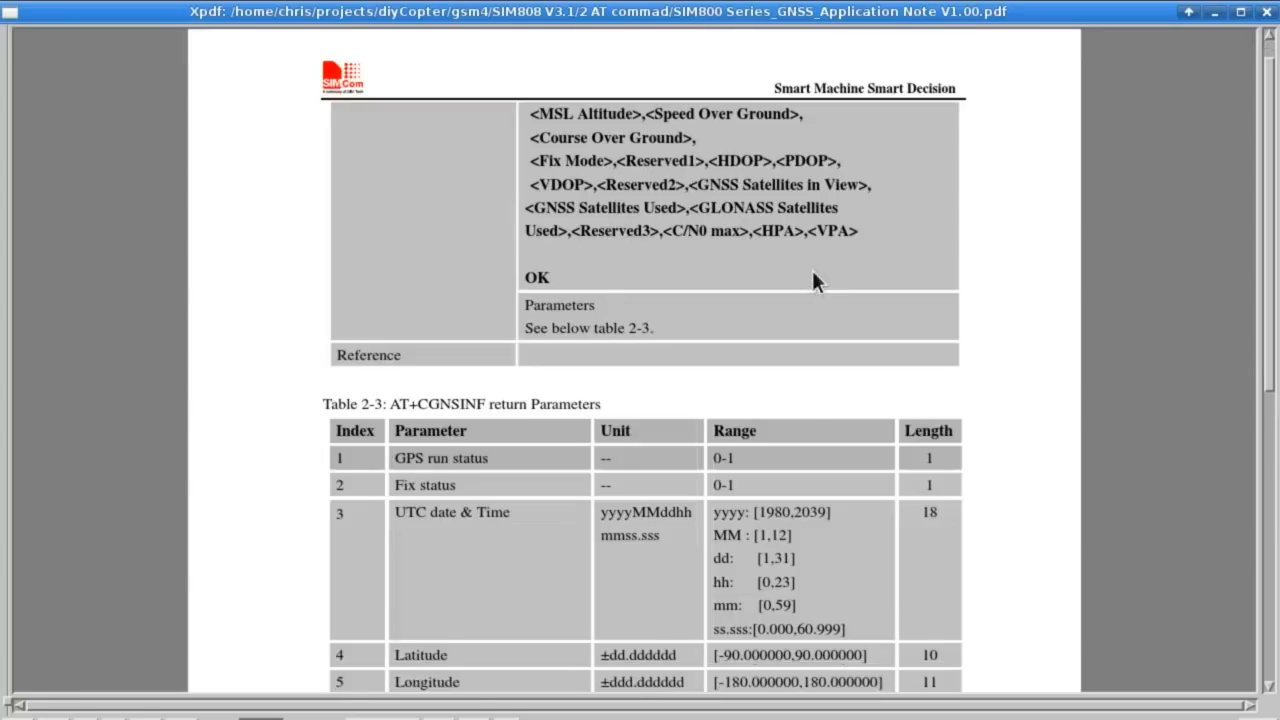
{"action": "scroll", "coordinate": [811, 277], "scroll_direction": "down", "scroll_amount": 2}
{"action": "scroll", "coordinate": [805, 300], "scroll_direction": "down", "scroll_amount": 2}
{"action": "scroll", "coordinate": [832, 308], "scroll_direction": "down", "scroll_amount": 2}
{"action": "scroll", "coordinate": [844, 316], "scroll_direction": "down", "scroll_amount": 2}
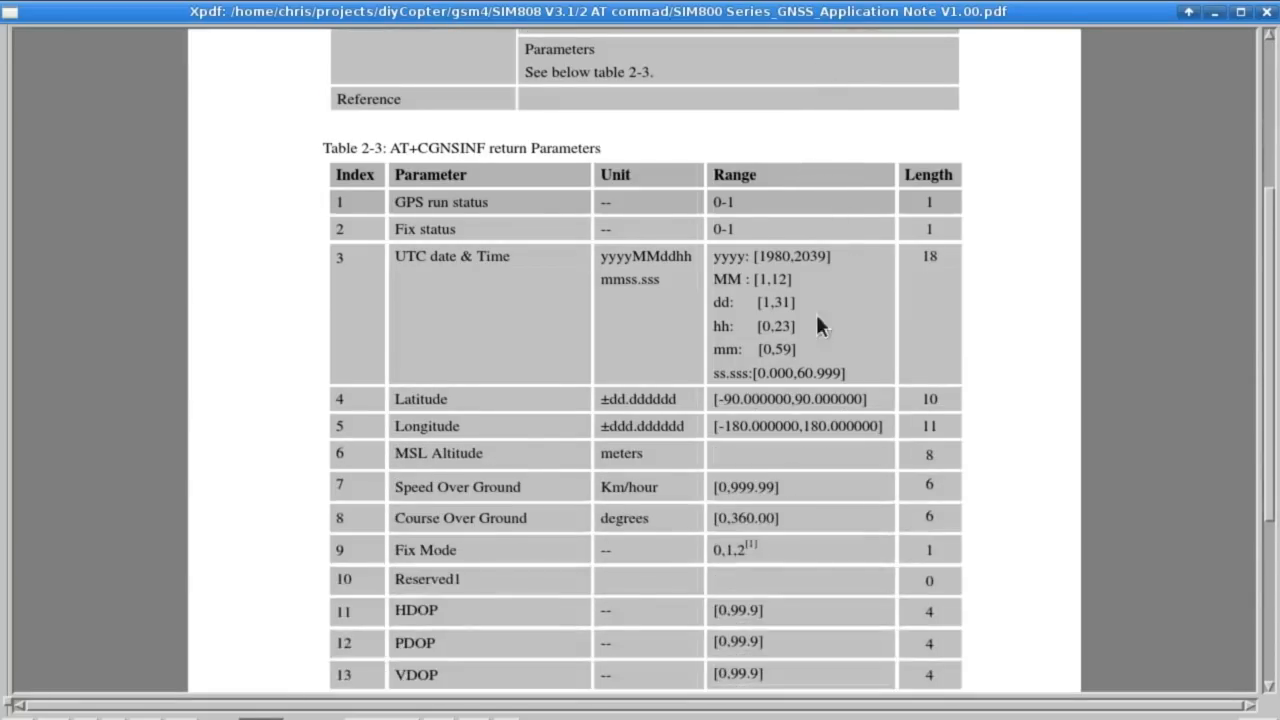
{"action": "scroll", "coordinate": [815, 311], "scroll_direction": "down", "scroll_amount": 1}
{"action": "scroll", "coordinate": [525, 204], "scroll_direction": "down", "scroll_amount": 1}
{"action": "scroll", "coordinate": [467, 187], "scroll_direction": "down", "scroll_amount": 1}
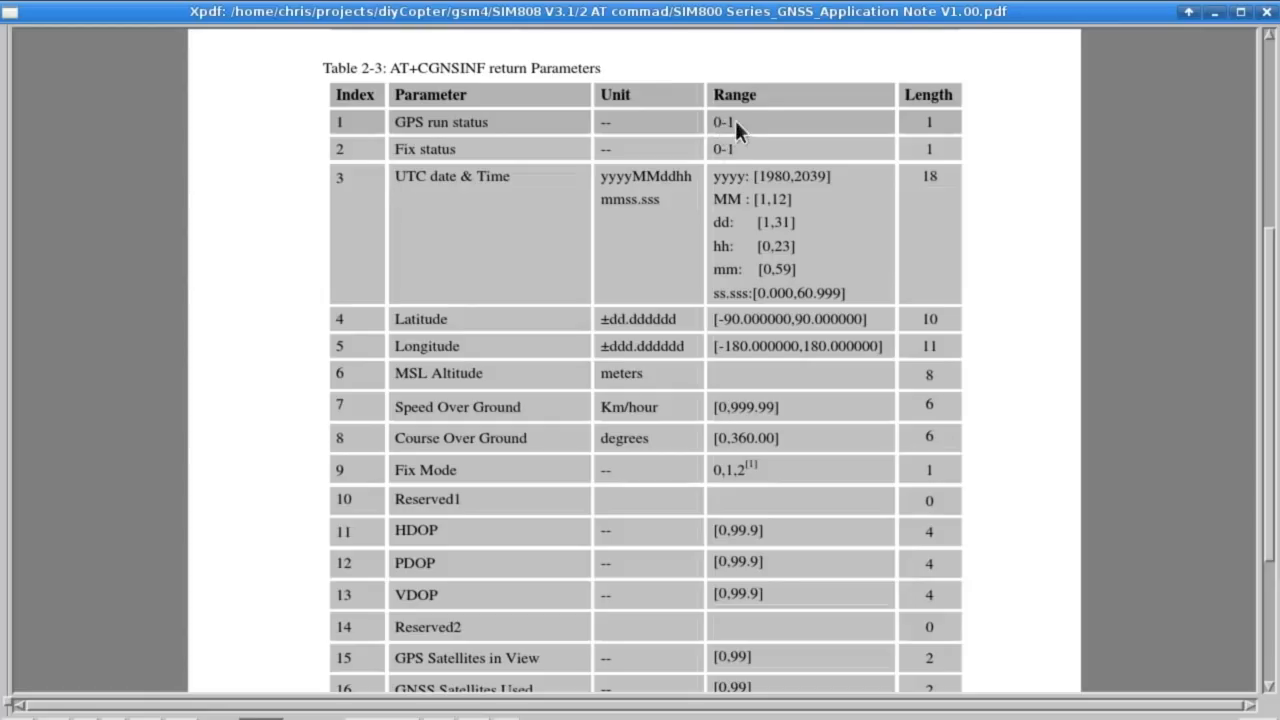
{"action": "scroll", "coordinate": [708, 133], "scroll_direction": "down", "scroll_amount": 1}
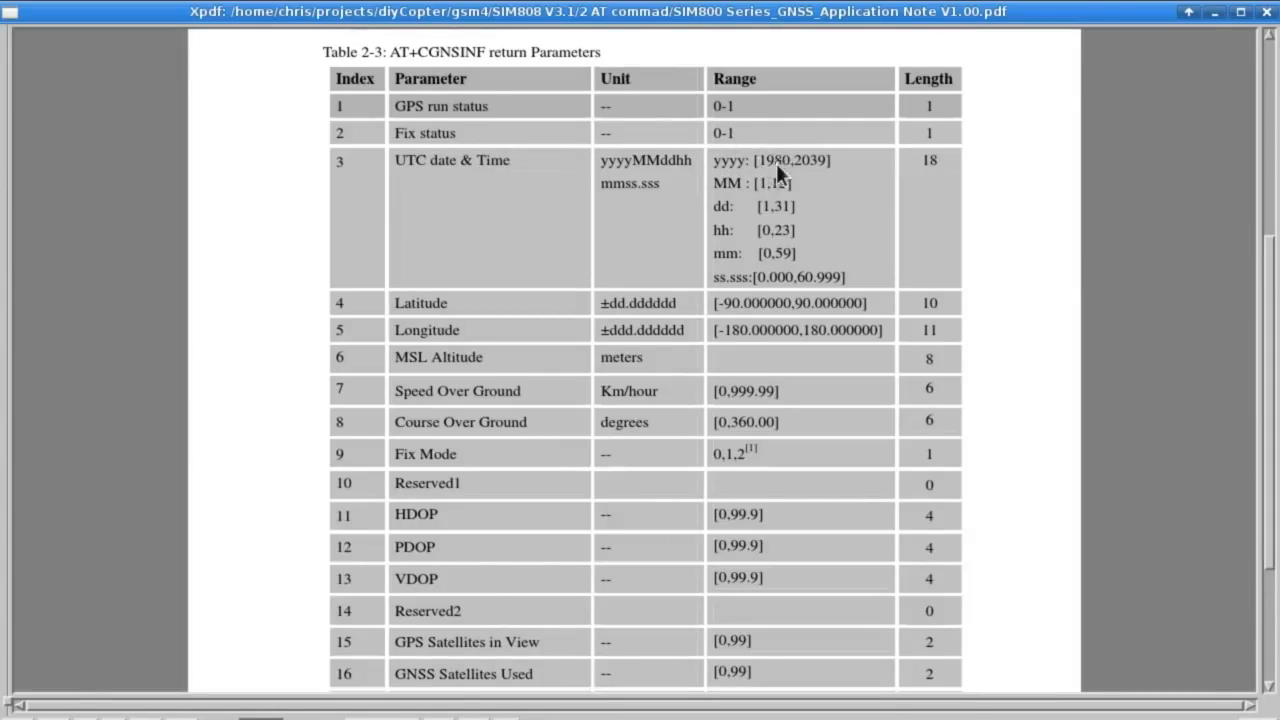
{"action": "scroll", "coordinate": [714, 271], "scroll_direction": "down", "scroll_amount": 3}
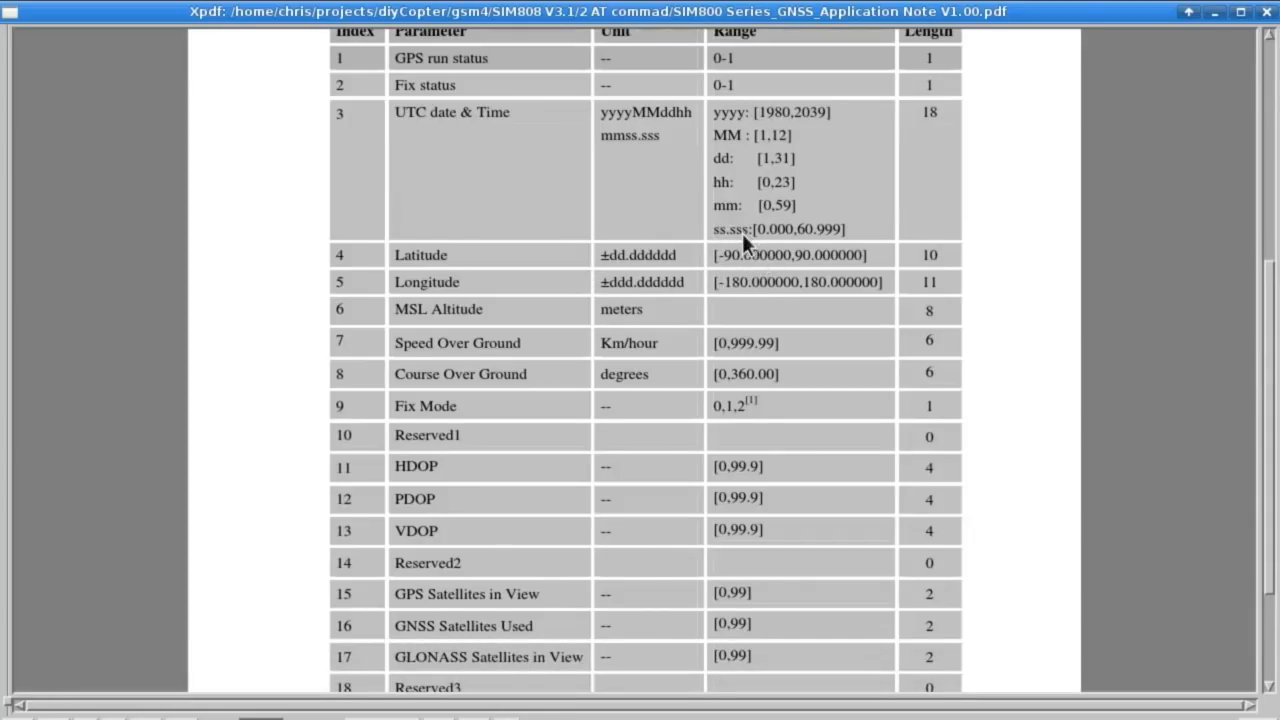
{"action": "scroll", "coordinate": [741, 311], "scroll_direction": "down", "scroll_amount": 2}
{"action": "scroll", "coordinate": [737, 313], "scroll_direction": "down", "scroll_amount": 2}
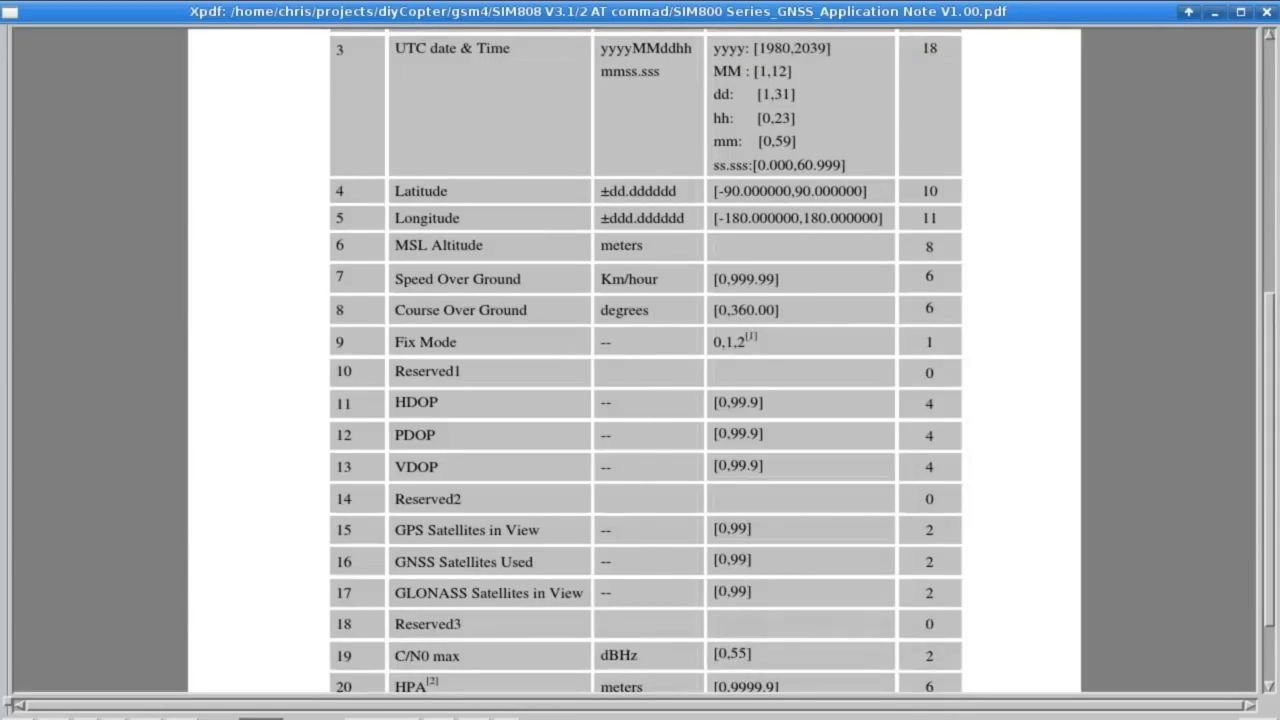
{"action": "key", "text": "alt+Tab"}
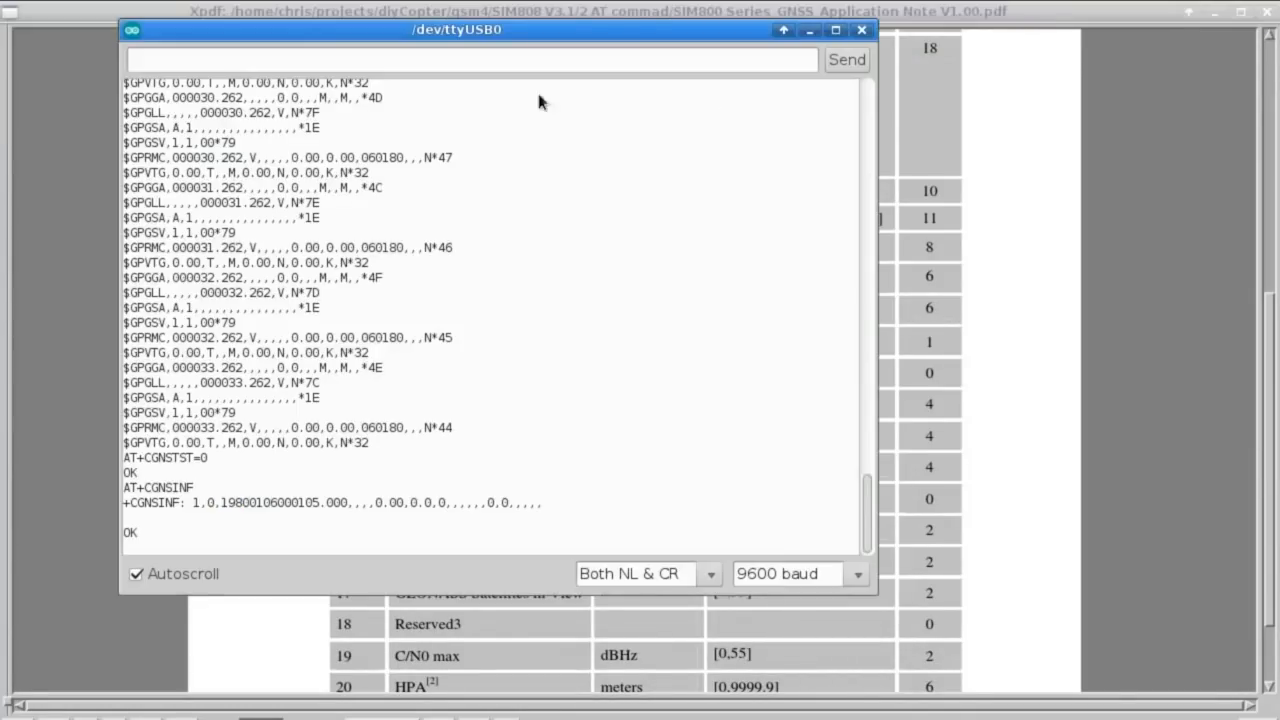
Resend AT+CGNSINF and get a reply with a 2018 timestamp now that a fix exists.
{"action": "left_click", "coordinate": [492, 58]}
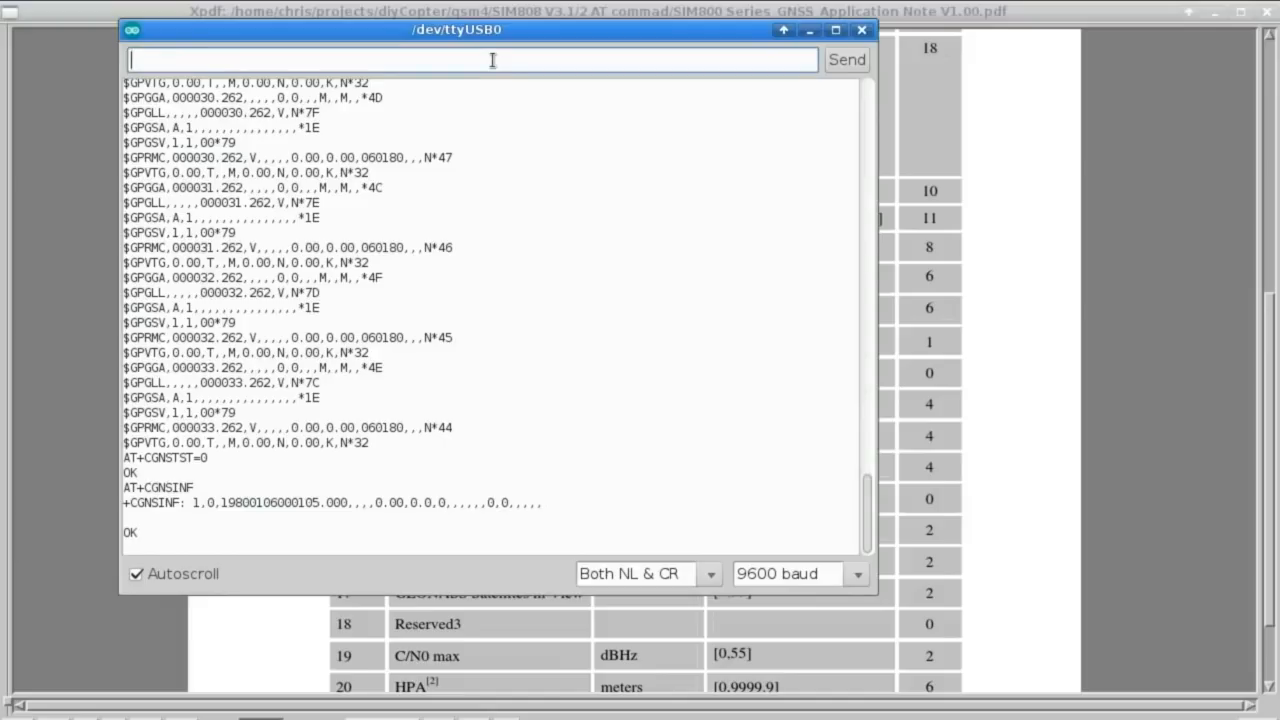
{"action": "type", "text": "AT+CGNSPWR"}
{"action": "key", "text": "BackSpace"}
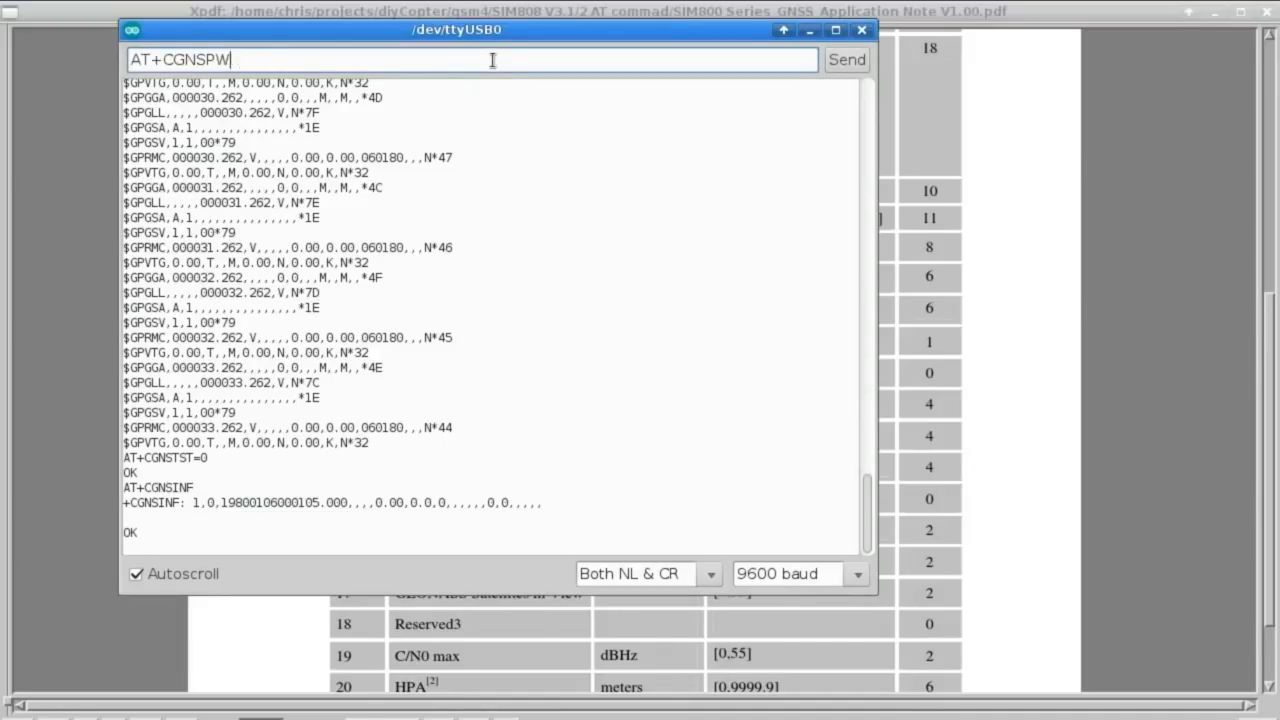
{"action": "key", "text": "BackSpace"}
{"action": "key", "text": "BackSpace"}
{"action": "type", "text": "INF"}
{"action": "key", "text": "Return"}
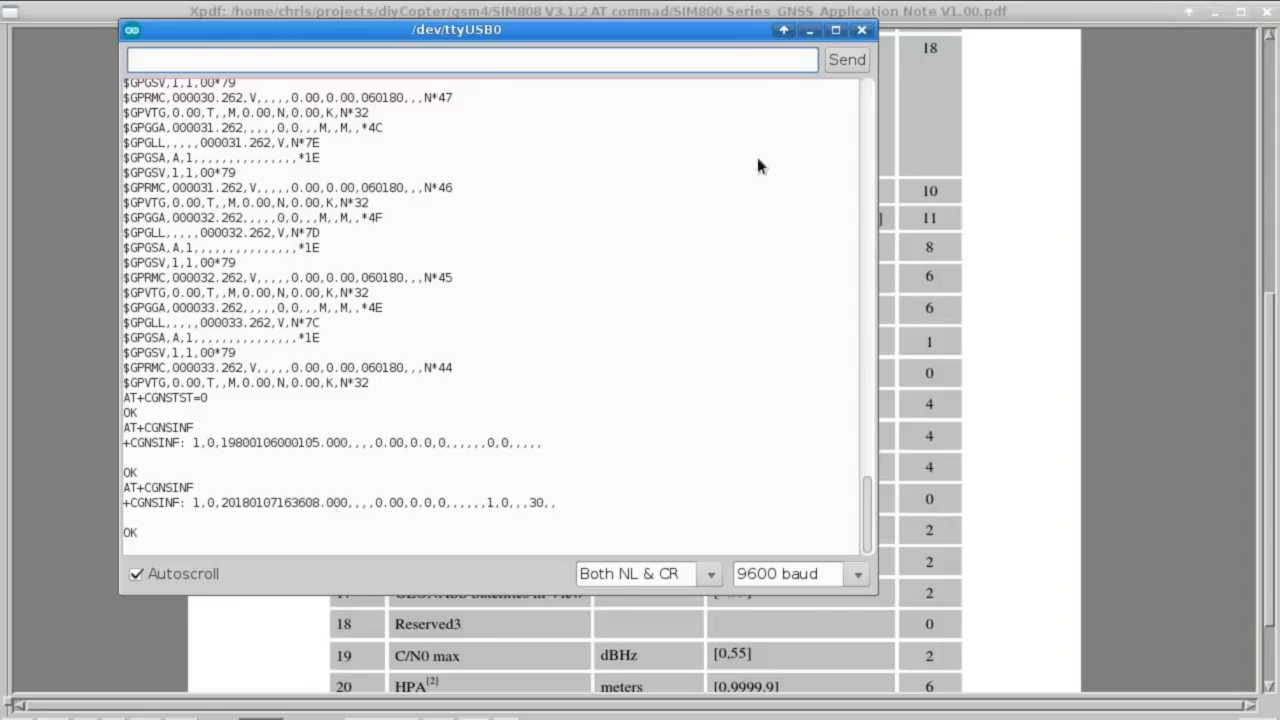
{"action": "key", "text": "alt+Tab"}
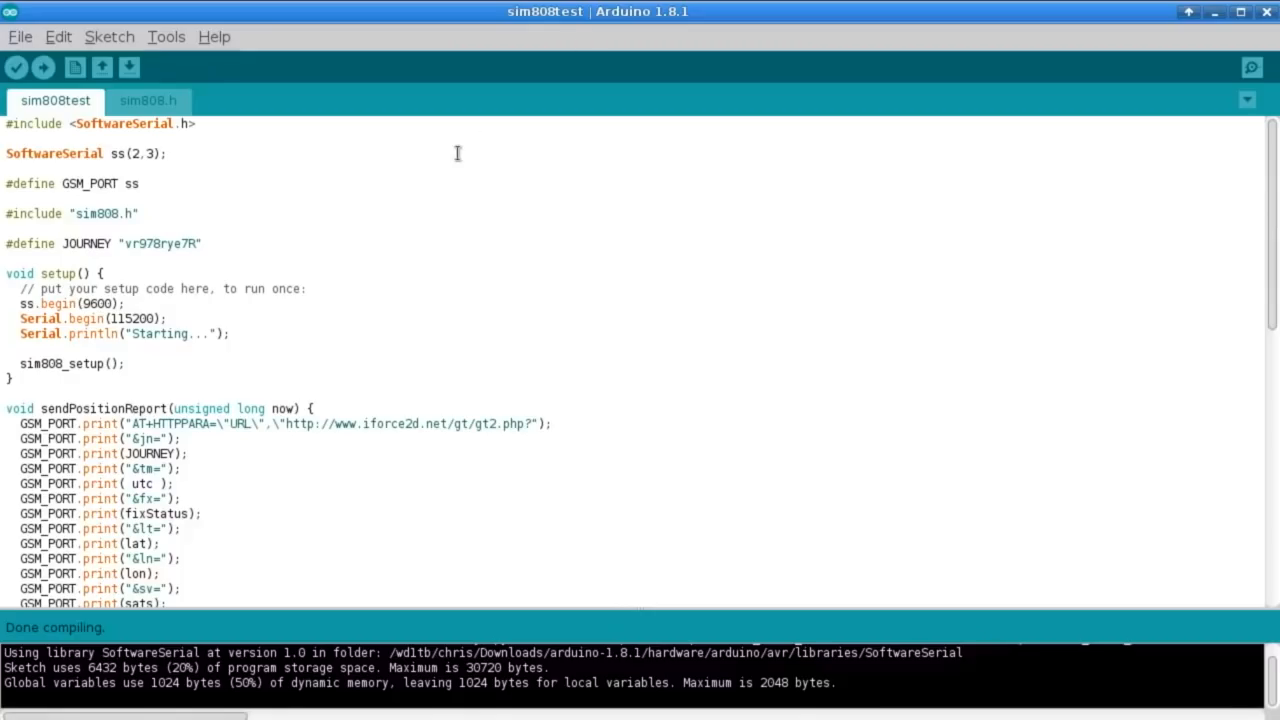
{"action": "left_click", "coordinate": [280, 338]}
{"action": "left_click", "coordinate": [303, 358]}
{"action": "scroll", "coordinate": [430, 420], "scroll_direction": "down", "scroll_amount": 3}
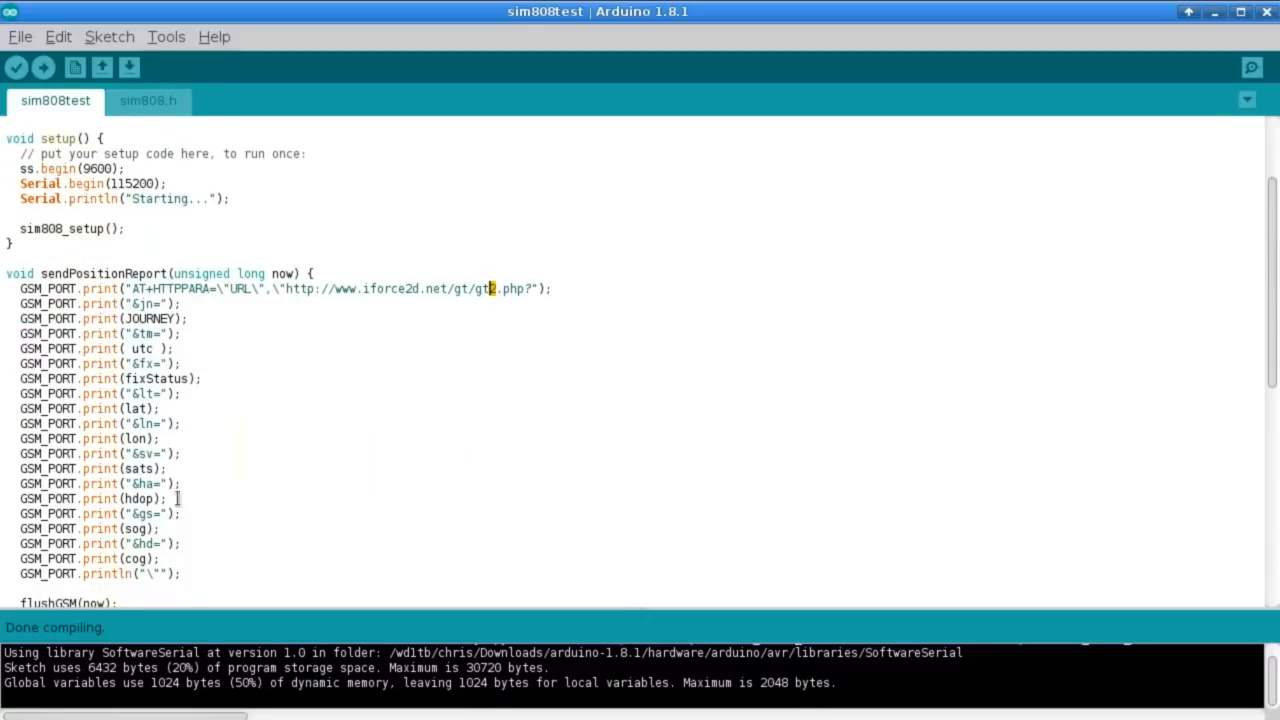
{"action": "double_click", "coordinate": [140, 498]}
{"action": "left_click", "coordinate": [176, 498]}
{"action": "scroll", "coordinate": [220, 470], "scroll_direction": "down", "scroll_amount": 2}
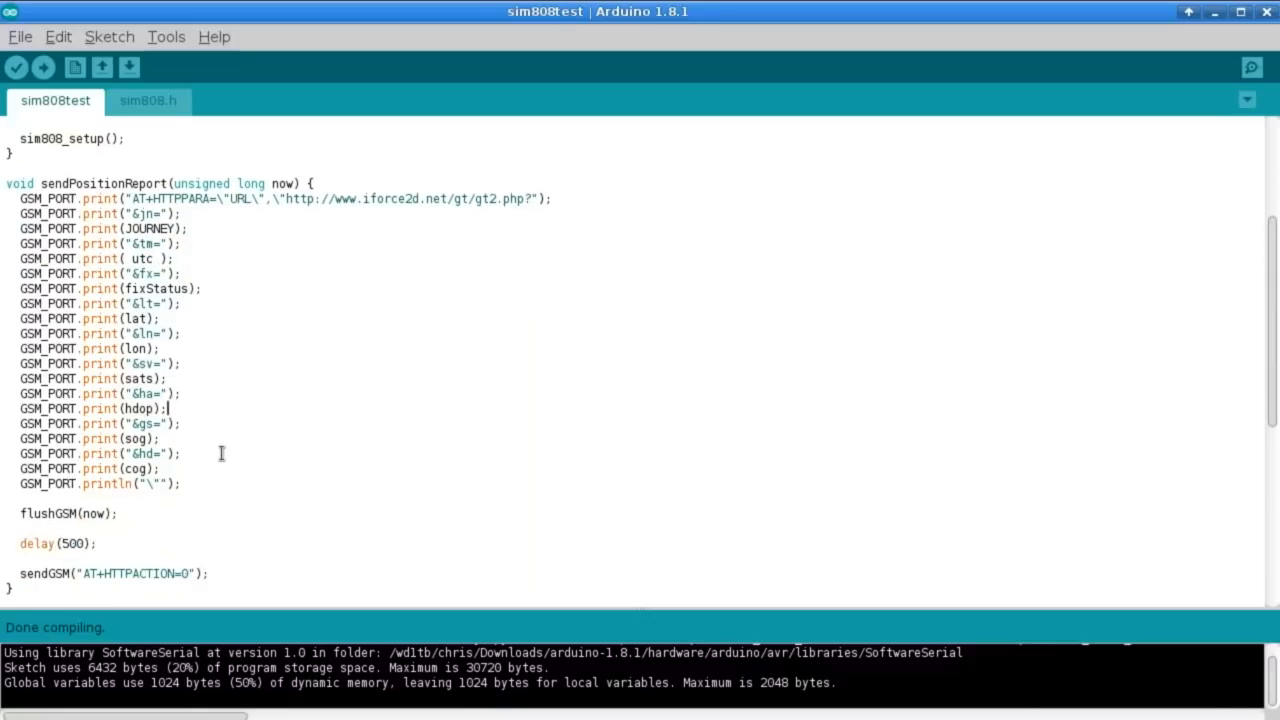
{"action": "scroll", "coordinate": [303, 423], "scroll_direction": "down", "scroll_amount": 3}
{"action": "scroll", "coordinate": [330, 400], "scroll_direction": "down", "scroll_amount": 3}
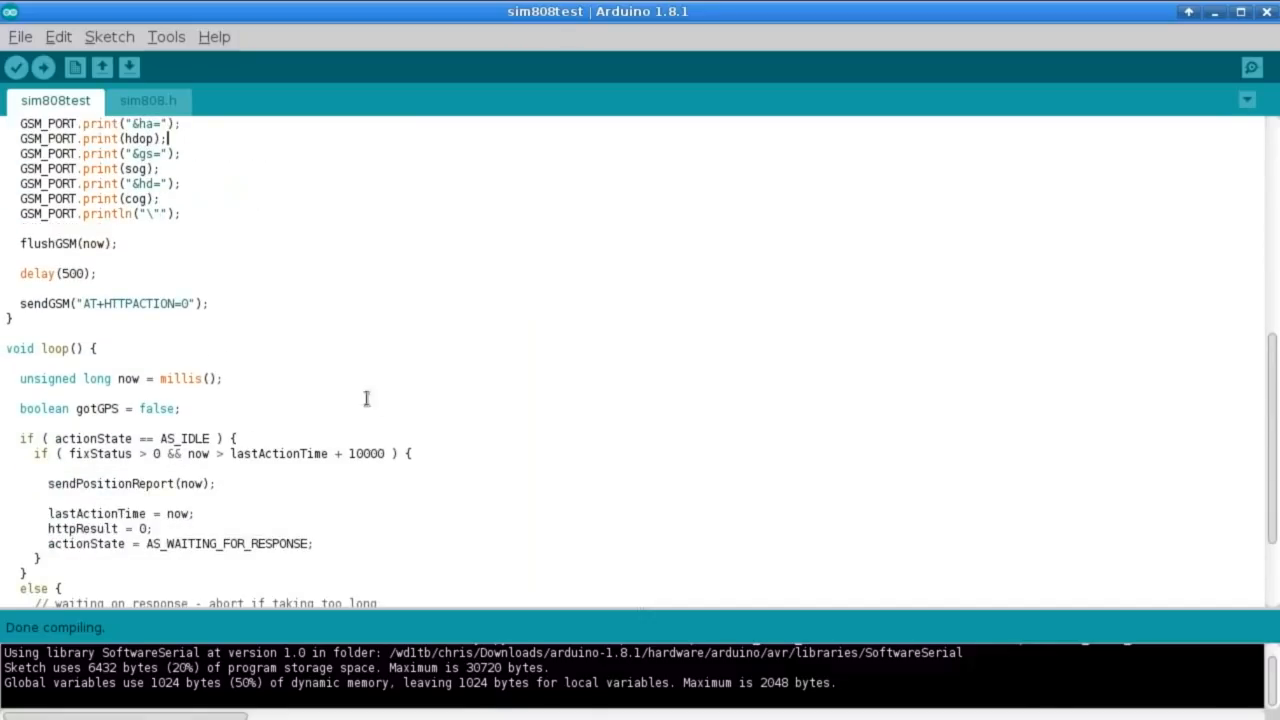
{"action": "scroll", "coordinate": [320, 314], "scroll_direction": "down", "scroll_amount": 2}
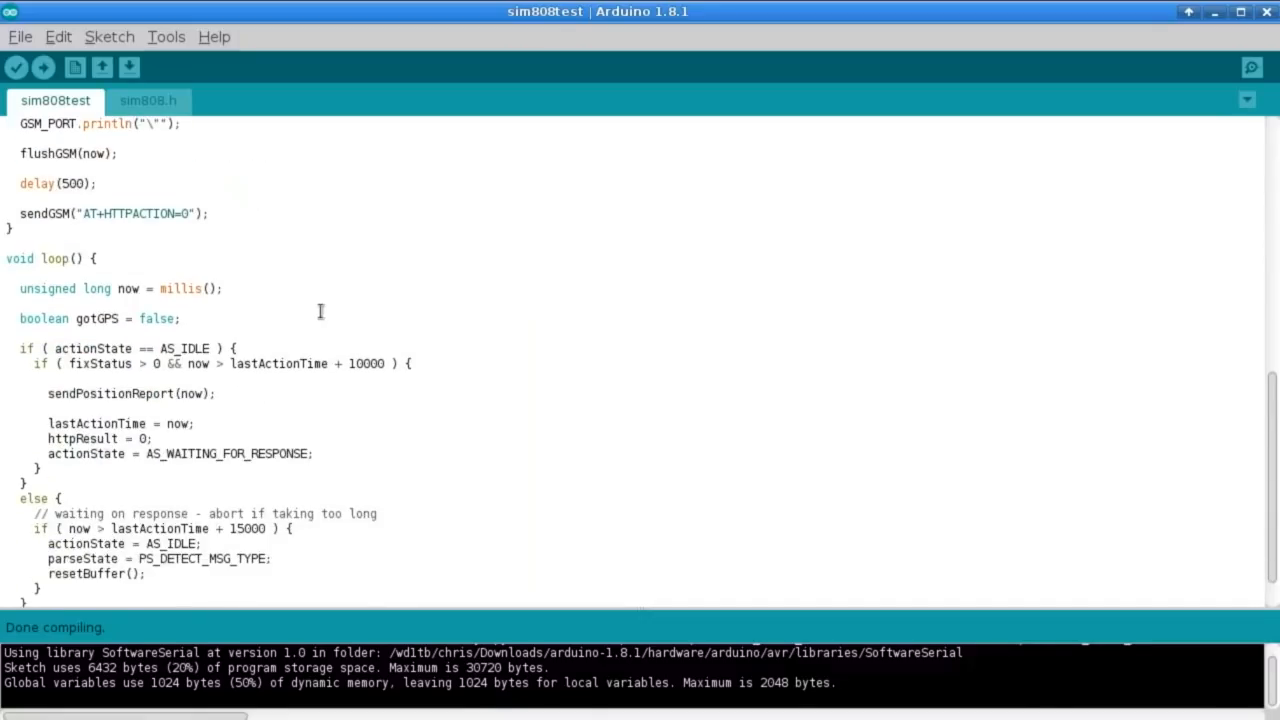
{"action": "scroll", "coordinate": [410, 337], "scroll_direction": "up", "scroll_amount": 4}
{"action": "scroll", "coordinate": [465, 342], "scroll_direction": "up", "scroll_amount": 5}
{"action": "scroll", "coordinate": [520, 375], "scroll_direction": "down", "scroll_amount": 2}
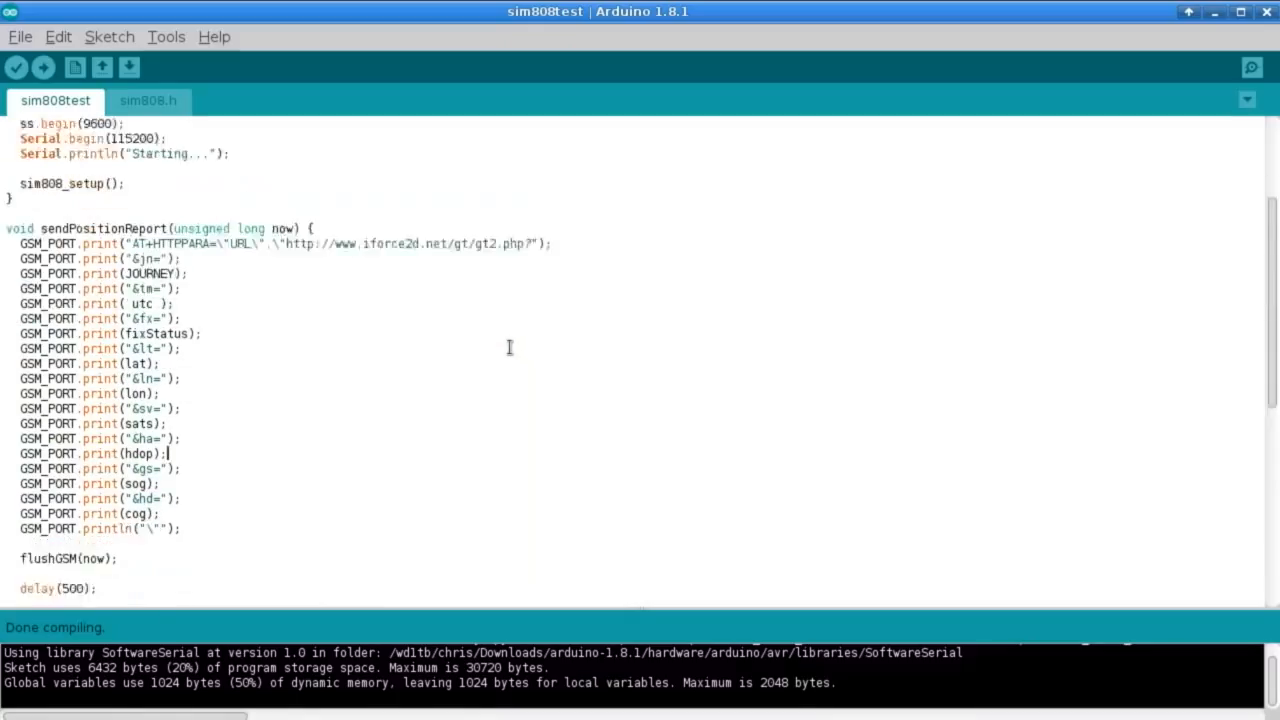
{"action": "scroll", "coordinate": [520, 375], "scroll_direction": "down", "scroll_amount": 1}
{"action": "scroll", "coordinate": [438, 309], "scroll_direction": "down", "scroll_amount": 3}
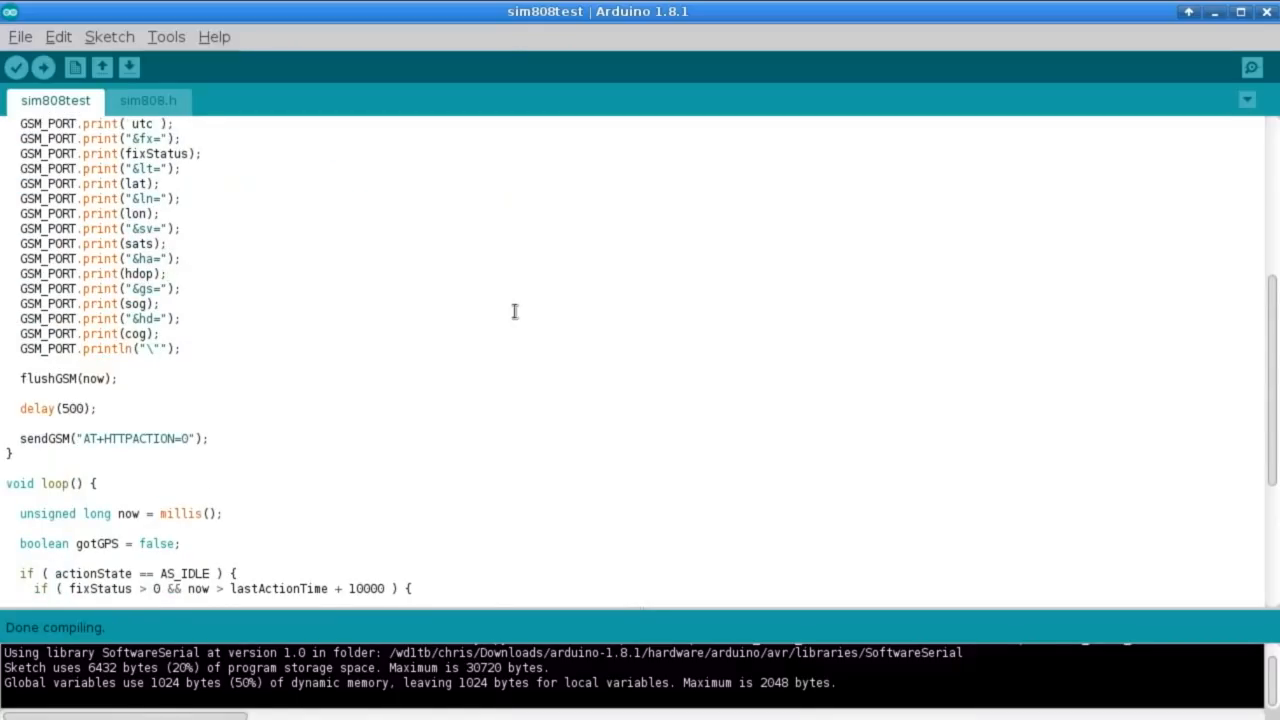
{"action": "scroll", "coordinate": [514, 311], "scroll_direction": "down", "scroll_amount": 1}
{"action": "scroll", "coordinate": [514, 311], "scroll_direction": "down", "scroll_amount": 1}
{"action": "scroll", "coordinate": [514, 311], "scroll_direction": "down", "scroll_amount": 2}
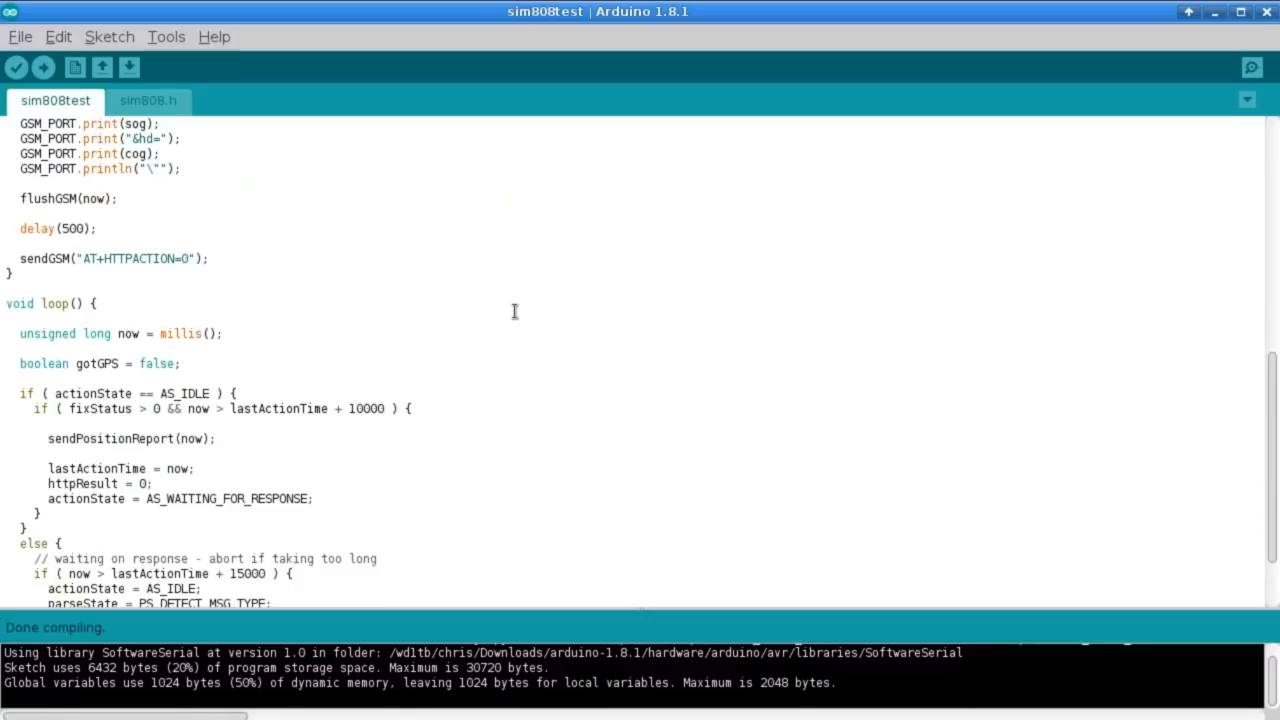
{"action": "scroll", "coordinate": [514, 311], "scroll_direction": "up", "scroll_amount": 3}
{"action": "scroll", "coordinate": [514, 311], "scroll_direction": "up", "scroll_amount": 4}
{"action": "scroll", "coordinate": [514, 311], "scroll_direction": "up", "scroll_amount": 3}
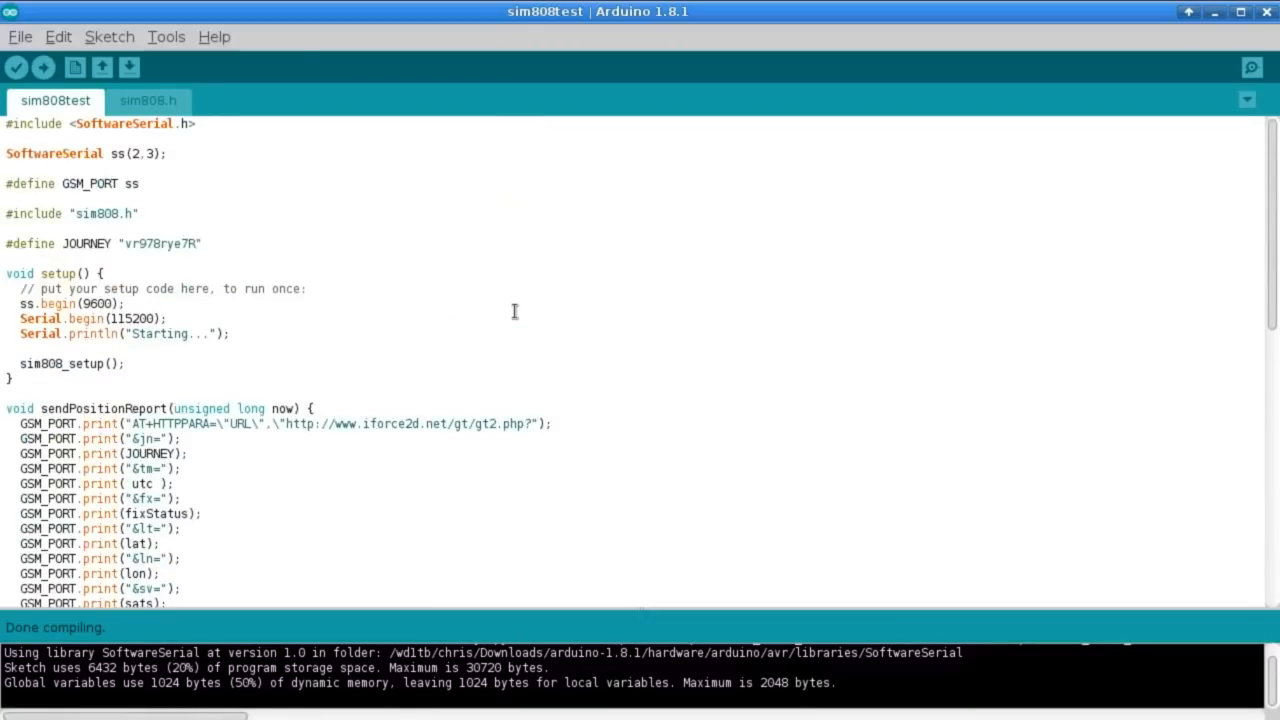
{"action": "left_click_drag", "start_coordinate": [20, 364], "coordinate": [104, 364]}
Open sim808.h and point out sim808_setup with its AT+CGNSPWR=1 power-on command.
{"action": "left_click", "coordinate": [110, 364]}
{"action": "left_click", "coordinate": [148, 100]}
{"action": "scroll", "coordinate": [360, 310], "scroll_direction": "down", "scroll_amount": 9}
{"action": "scroll", "coordinate": [380, 350], "scroll_direction": "down", "scroll_amount": 5}
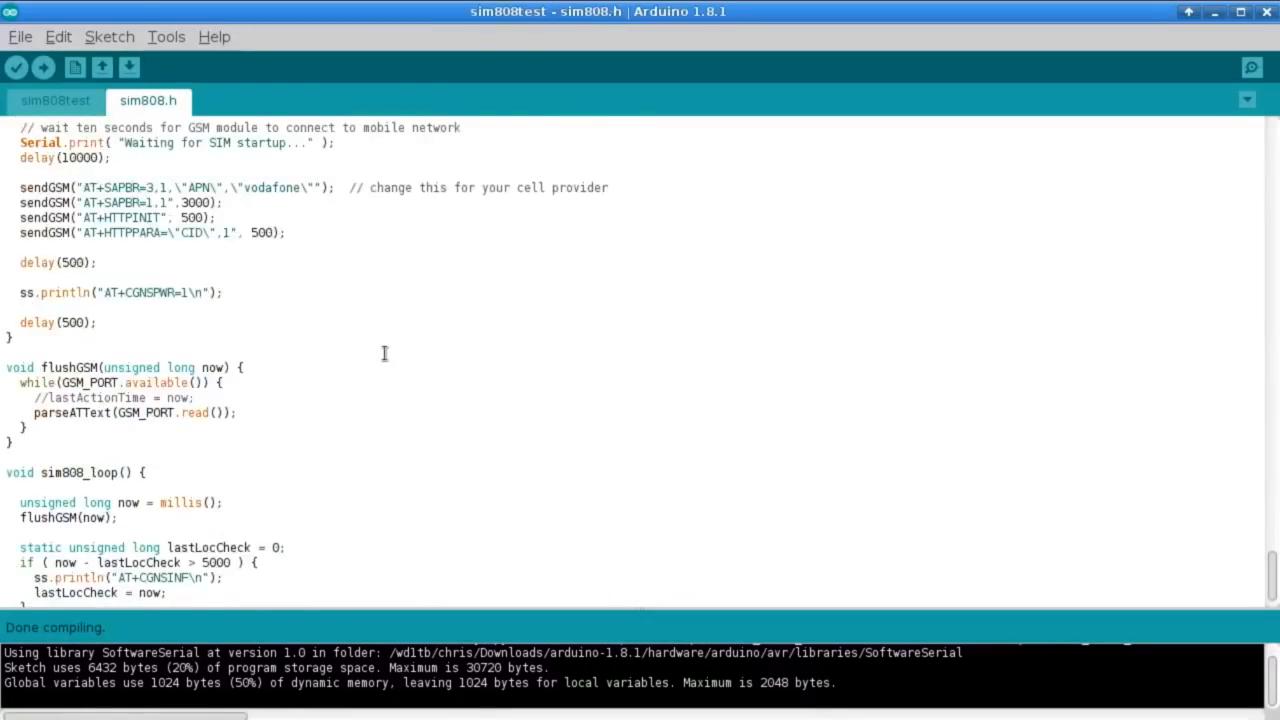
{"action": "scroll", "coordinate": [384, 356], "scroll_direction": "up", "scroll_amount": 4}
{"action": "scroll", "coordinate": [384, 356], "scroll_direction": "down", "scroll_amount": 2}
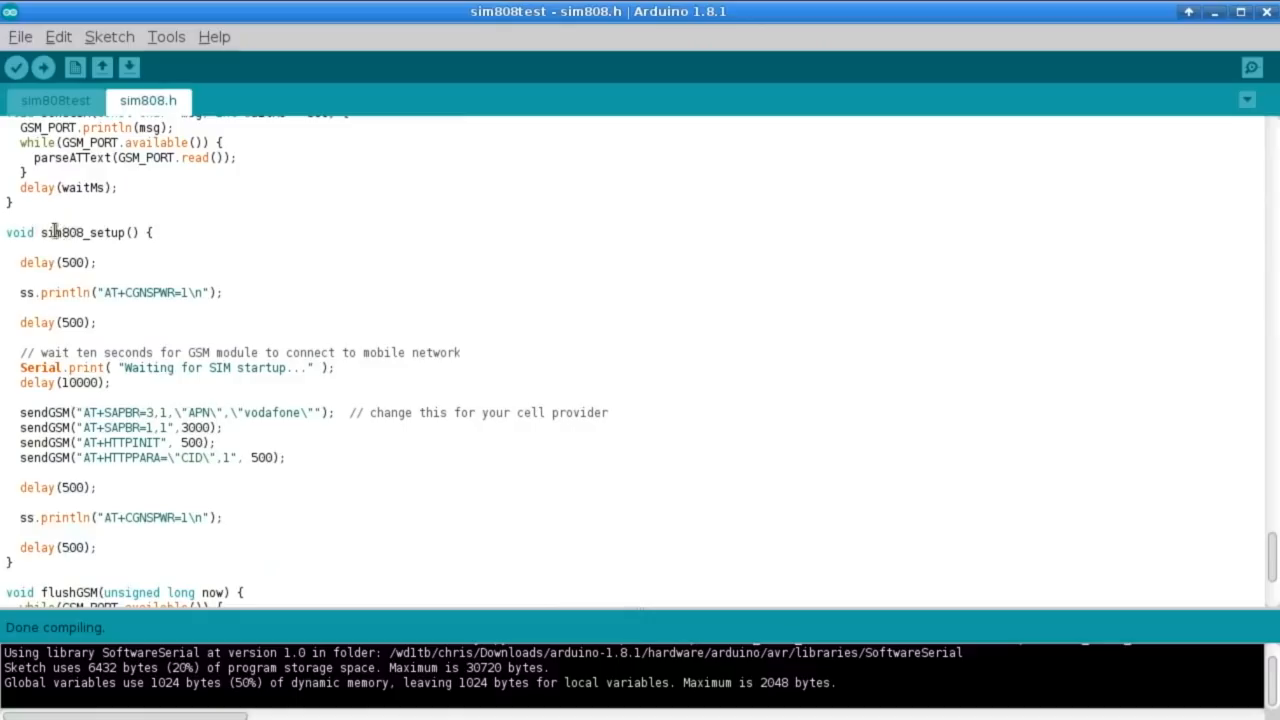
{"action": "double_click", "coordinate": [55, 231]}
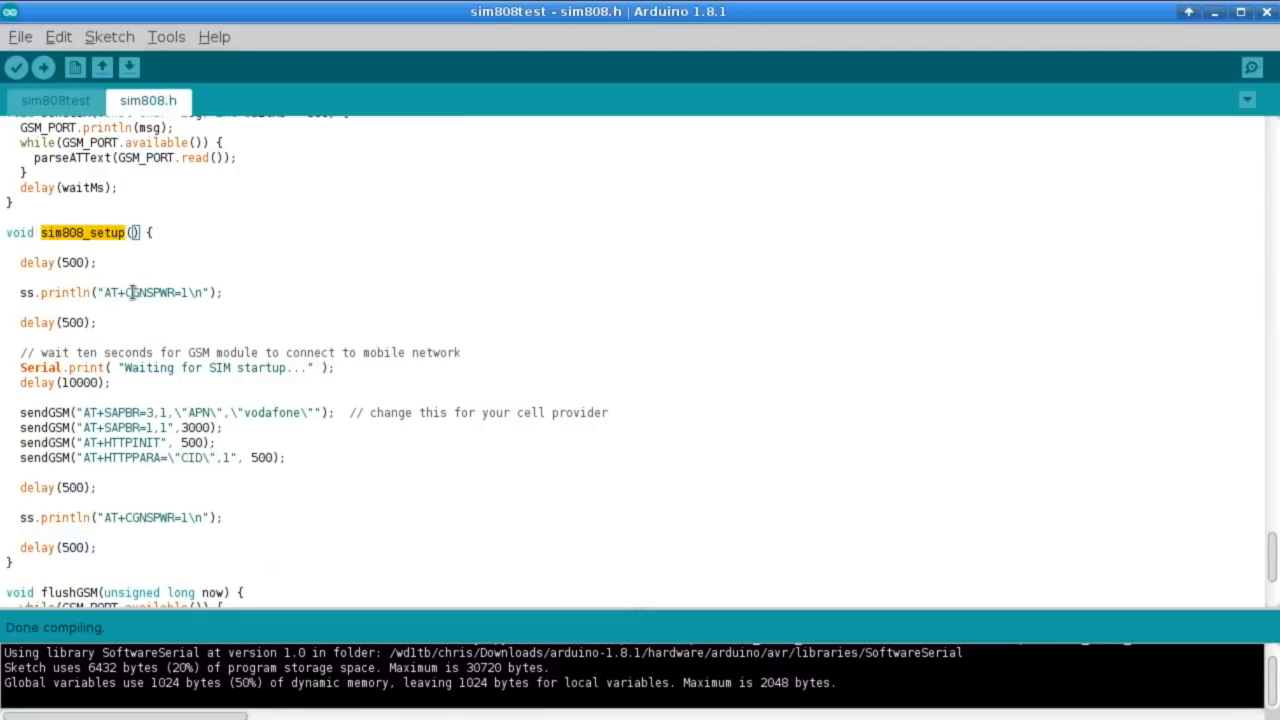
{"action": "mouse_move", "coordinate": [126, 292]}
{"action": "left_mouse_down"}
{"action": "mouse_move", "coordinate": [188, 292]}
{"action": "mouse_move", "coordinate": [126, 292]}
{"action": "left_mouse_up"}
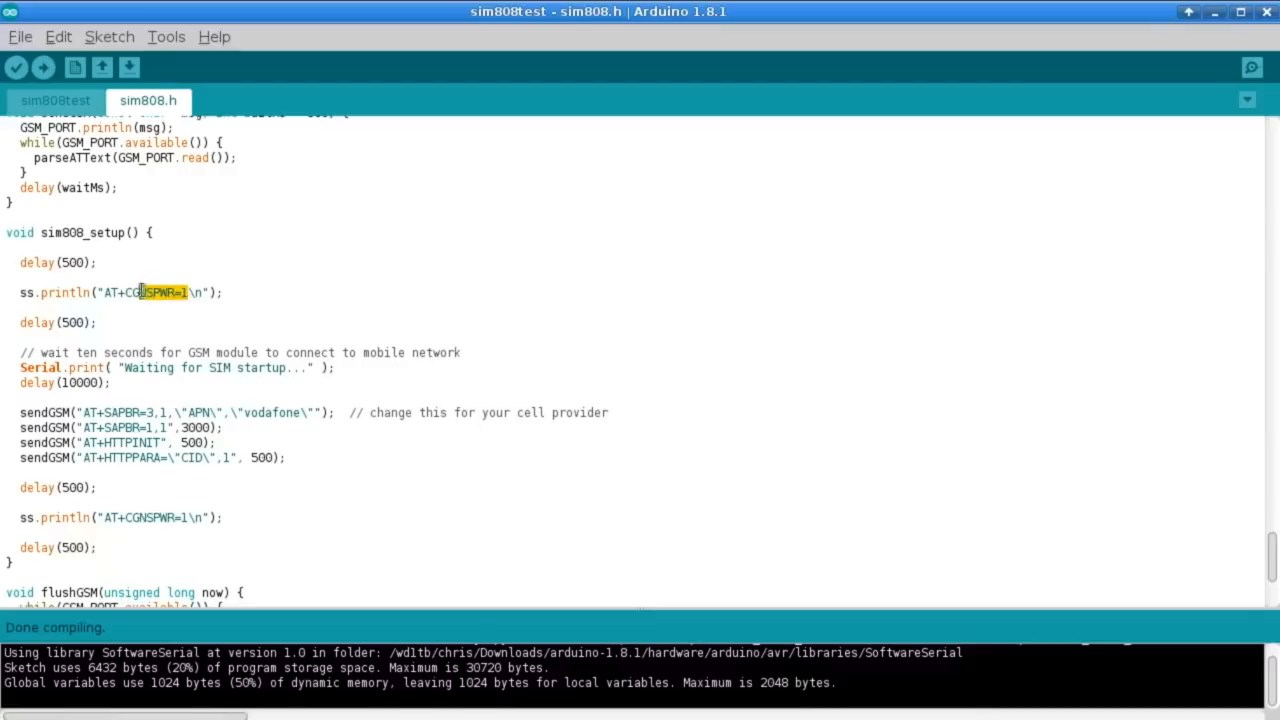
{"action": "left_click", "coordinate": [155, 294]}
Highlight the network and HTTP sendGSM setup lines, the power-on delay and the later CGNSPWR=1 line.
{"action": "left_click_drag", "start_coordinate": [118, 412], "coordinate": [135, 470]}
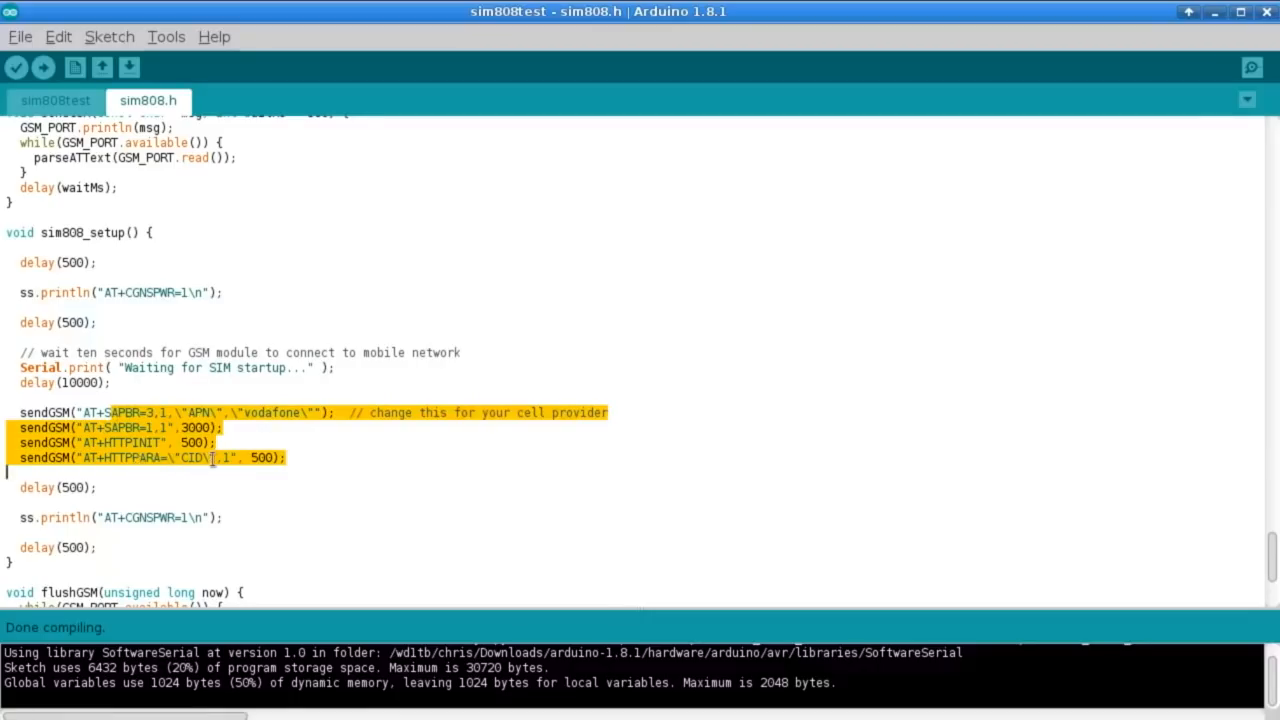
{"action": "left_click_drag", "start_coordinate": [124, 517], "coordinate": [176, 520]}
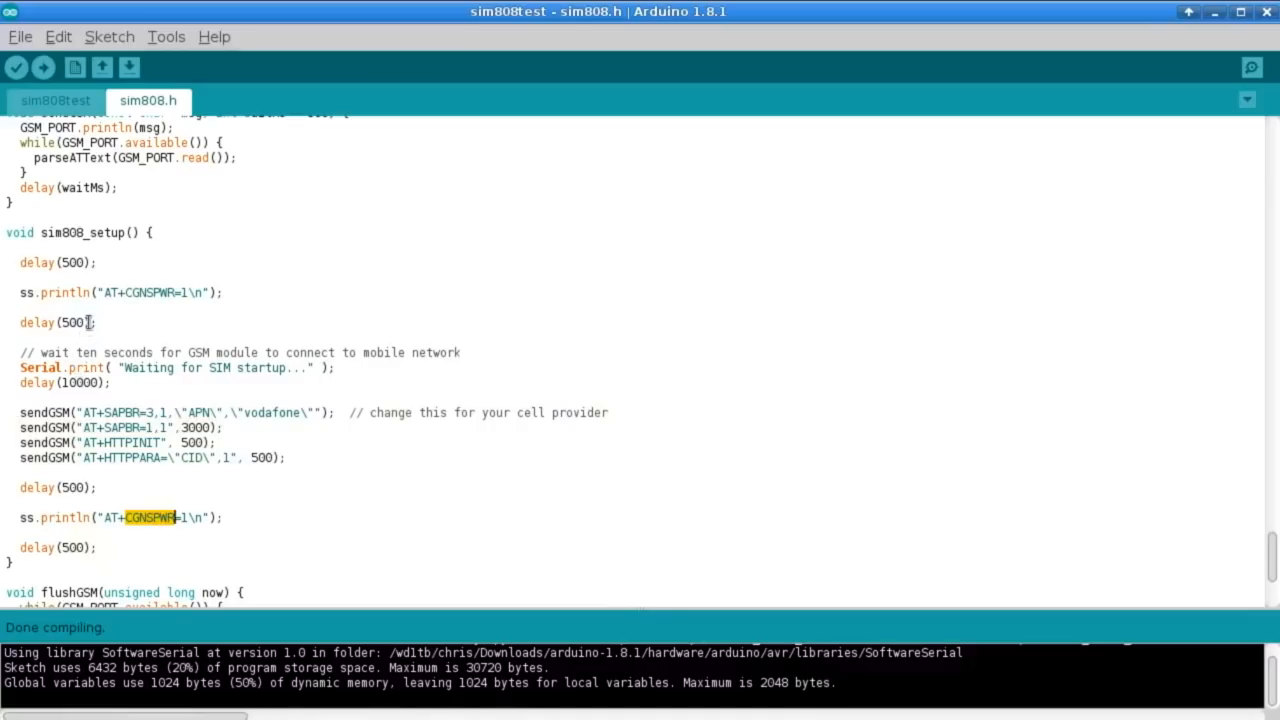
{"action": "left_click_drag", "start_coordinate": [20, 322], "coordinate": [92, 322]}
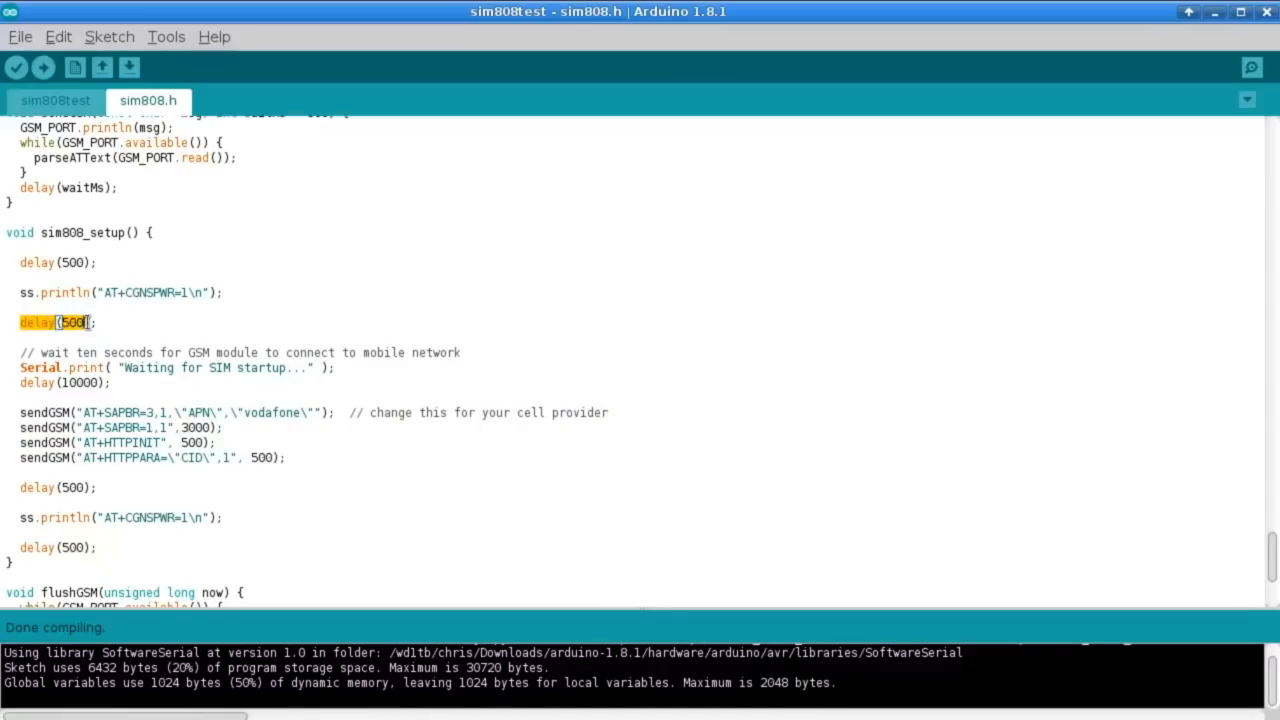
{"action": "left_click", "coordinate": [92, 322]}
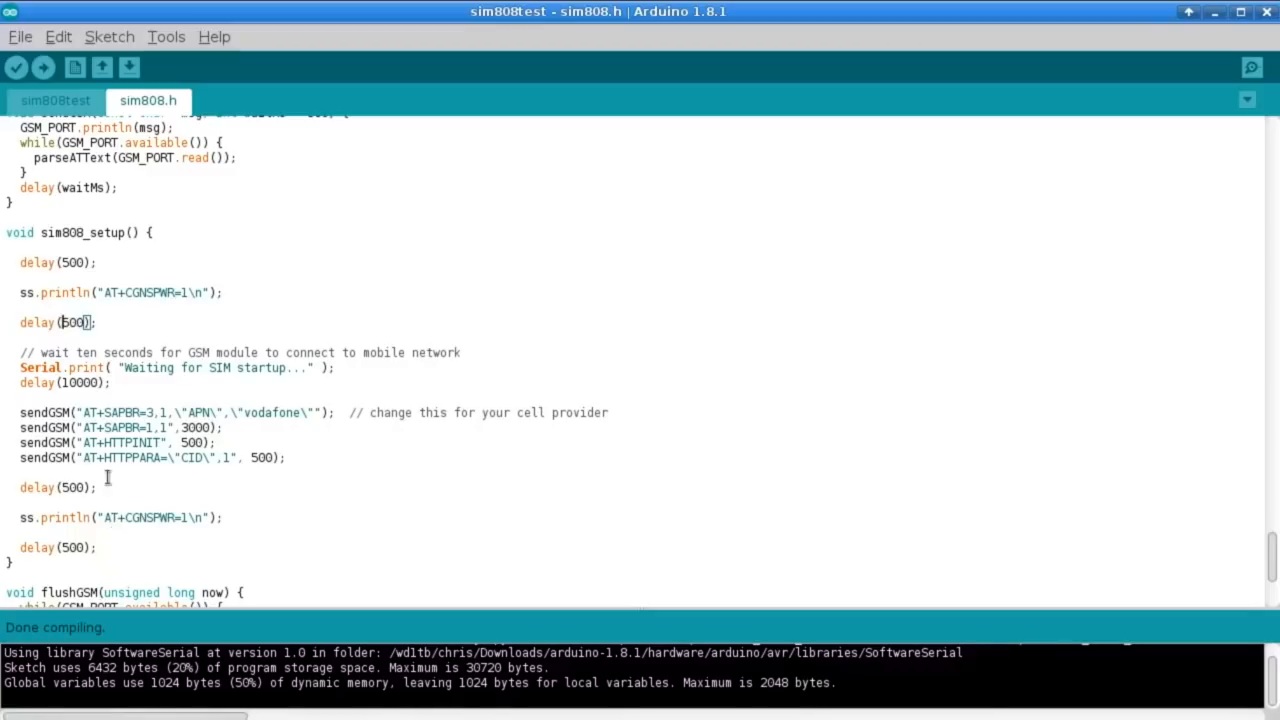
{"action": "left_click_drag", "start_coordinate": [126, 517], "coordinate": [188, 517]}
{"action": "left_click", "coordinate": [192, 517]}
{"action": "left_click_drag", "start_coordinate": [78, 412], "coordinate": [108, 457]}
{"action": "left_click", "coordinate": [100, 487]}
Point out the AT+CGNSPWR power-on commands again, then highlight the sim808_loop function name.
{"action": "left_click_drag", "start_coordinate": [226, 517], "coordinate": [154, 517]}
{"action": "left_click", "coordinate": [127, 332]}
{"action": "left_click_drag", "start_coordinate": [99, 293], "coordinate": [186, 293]}
{"action": "left_click", "coordinate": [176, 293]}
{"action": "mouse_move", "coordinate": [126, 518]}
{"action": "left_mouse_down"}
{"action": "mouse_move", "coordinate": [172, 518]}
{"action": "mouse_move", "coordinate": [128, 518]}
{"action": "left_mouse_up"}
{"action": "left_click", "coordinate": [160, 520]}
{"action": "scroll", "coordinate": [300, 432], "scroll_direction": "down", "scroll_amount": 3}
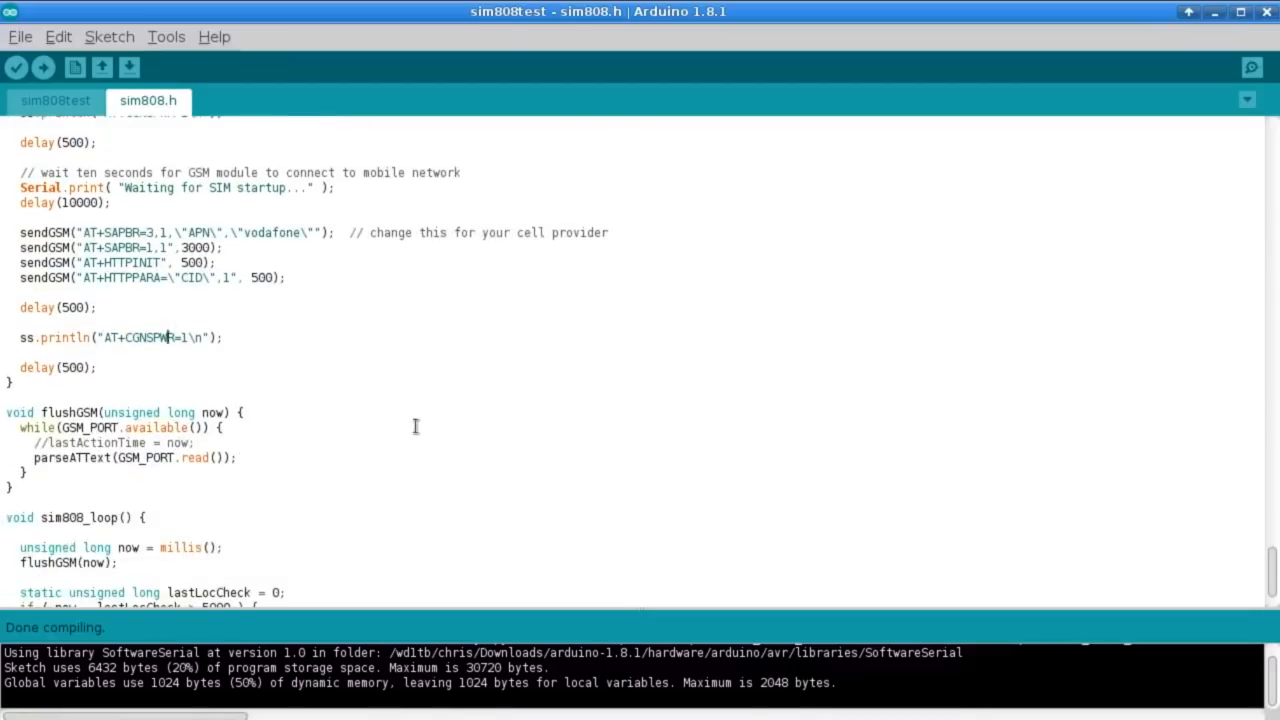
{"action": "scroll", "coordinate": [418, 427], "scroll_direction": "down", "scroll_amount": 3}
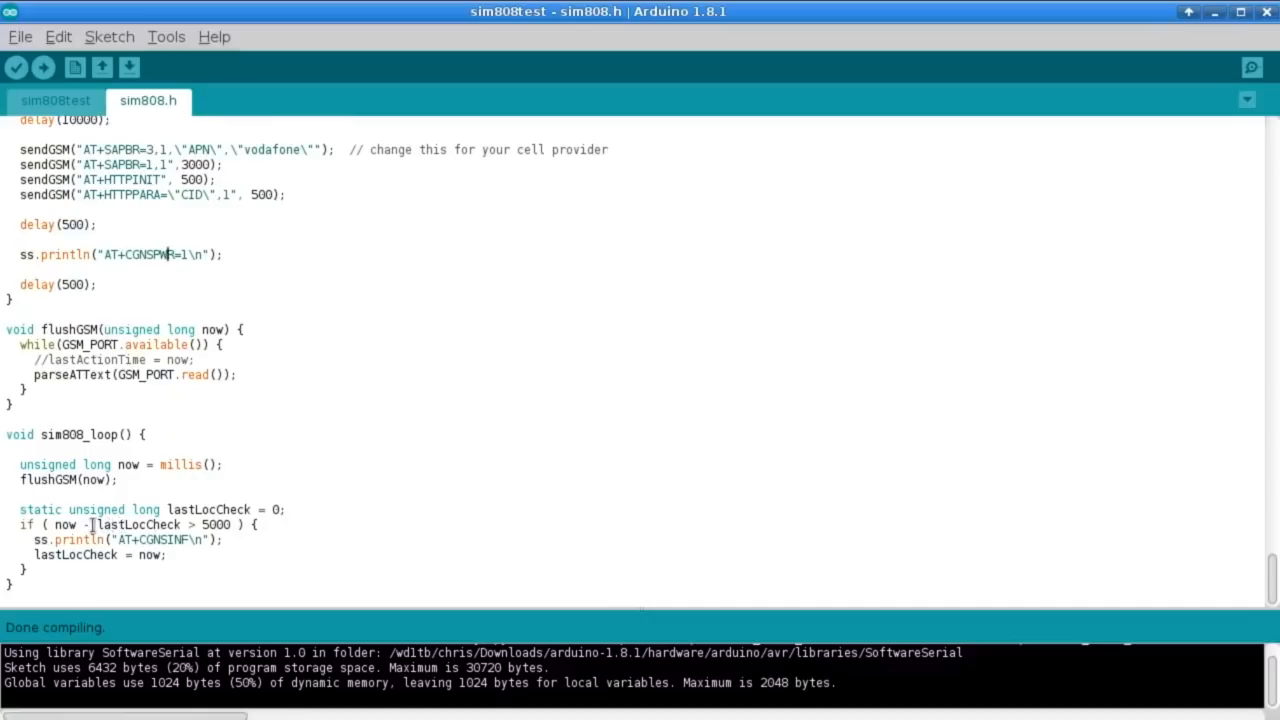
{"action": "left_click_drag", "start_coordinate": [40, 436], "coordinate": [121, 436]}
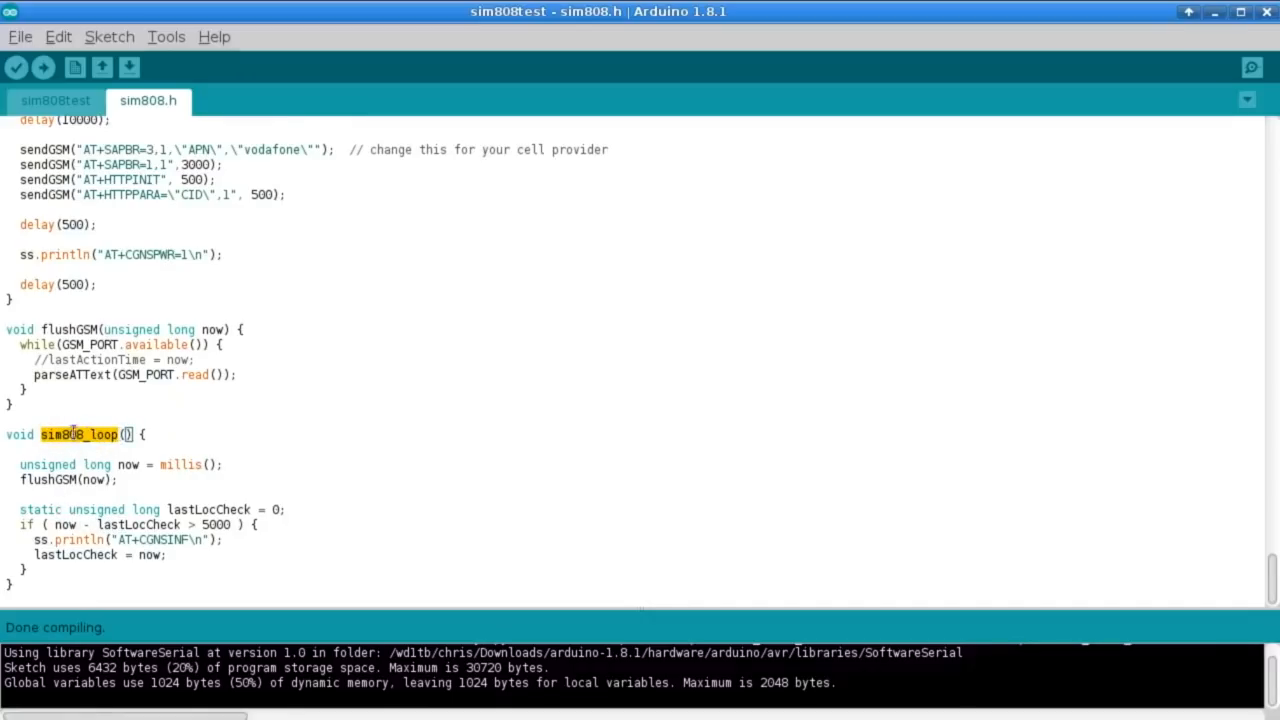
{"action": "left_click", "coordinate": [47, 102]}
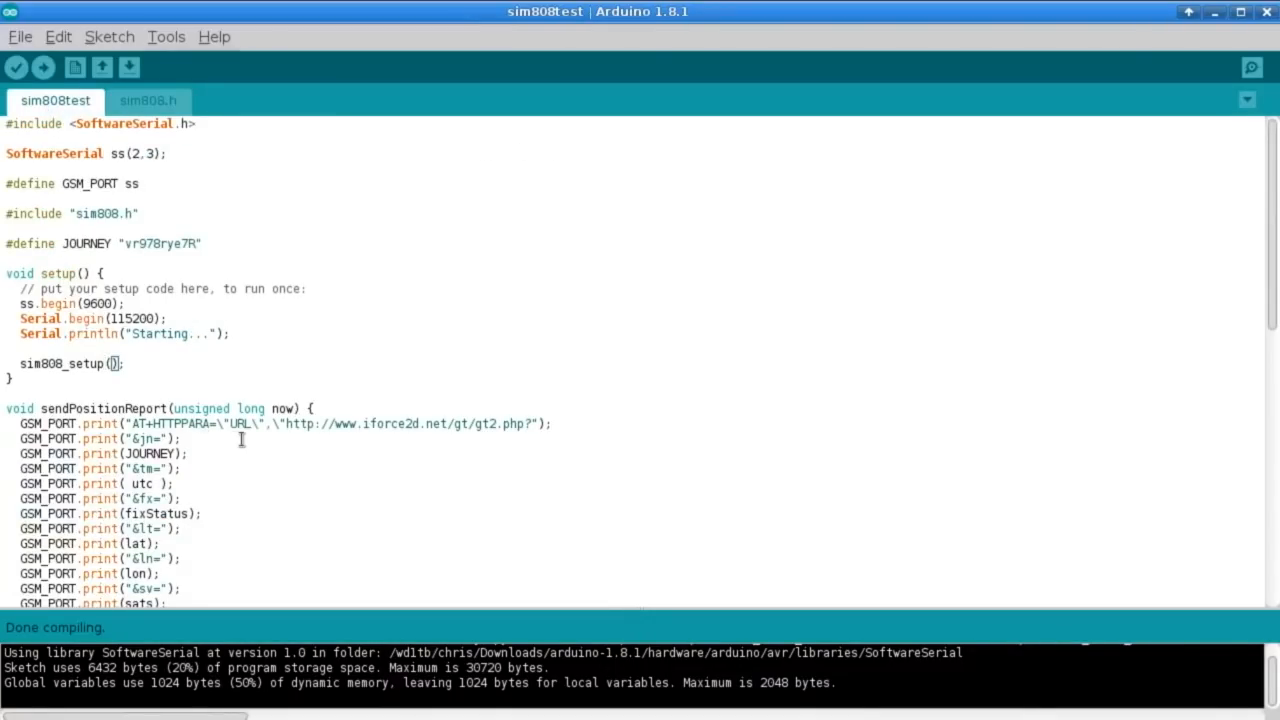
{"action": "scroll", "coordinate": [233, 447], "scroll_direction": "down", "scroll_amount": 5}
{"action": "scroll", "coordinate": [240, 455], "scroll_direction": "down", "scroll_amount": 5}
{"action": "scroll", "coordinate": [240, 455], "scroll_direction": "down", "scroll_amount": 3}
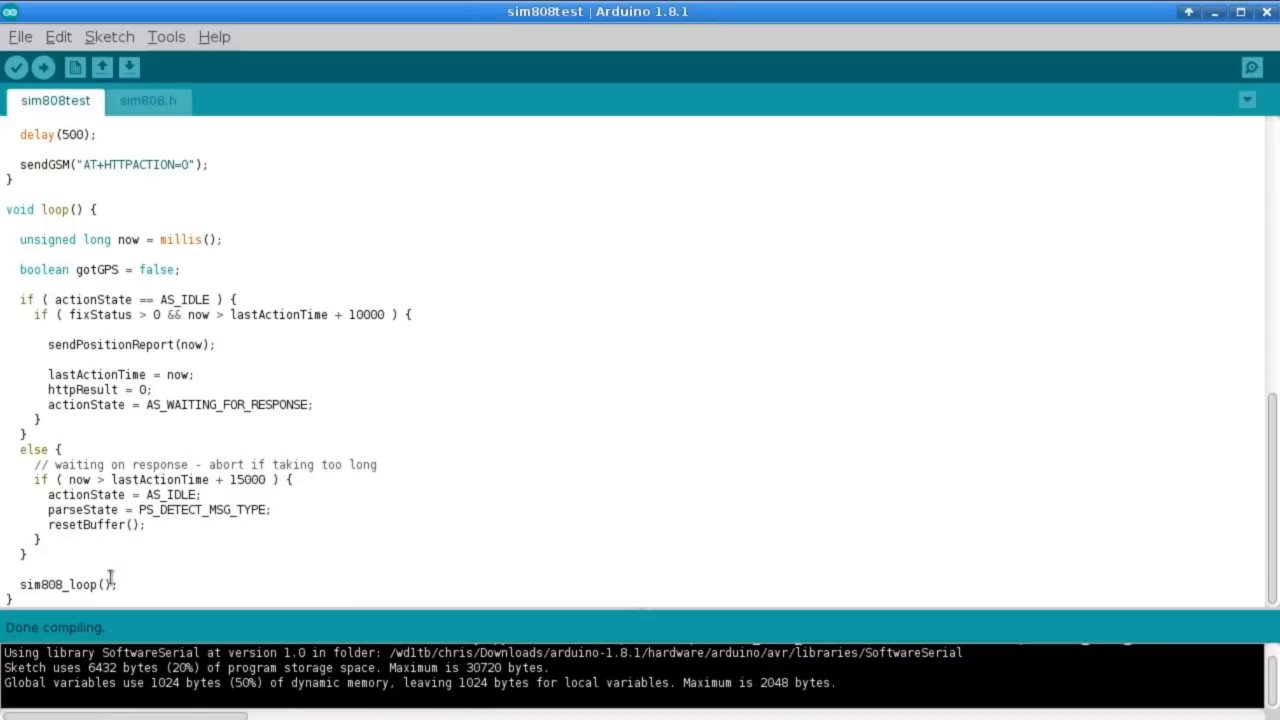
{"action": "double_click", "coordinate": [56, 209]}
{"action": "left_click_drag", "start_coordinate": [20, 584], "coordinate": [92, 584]}
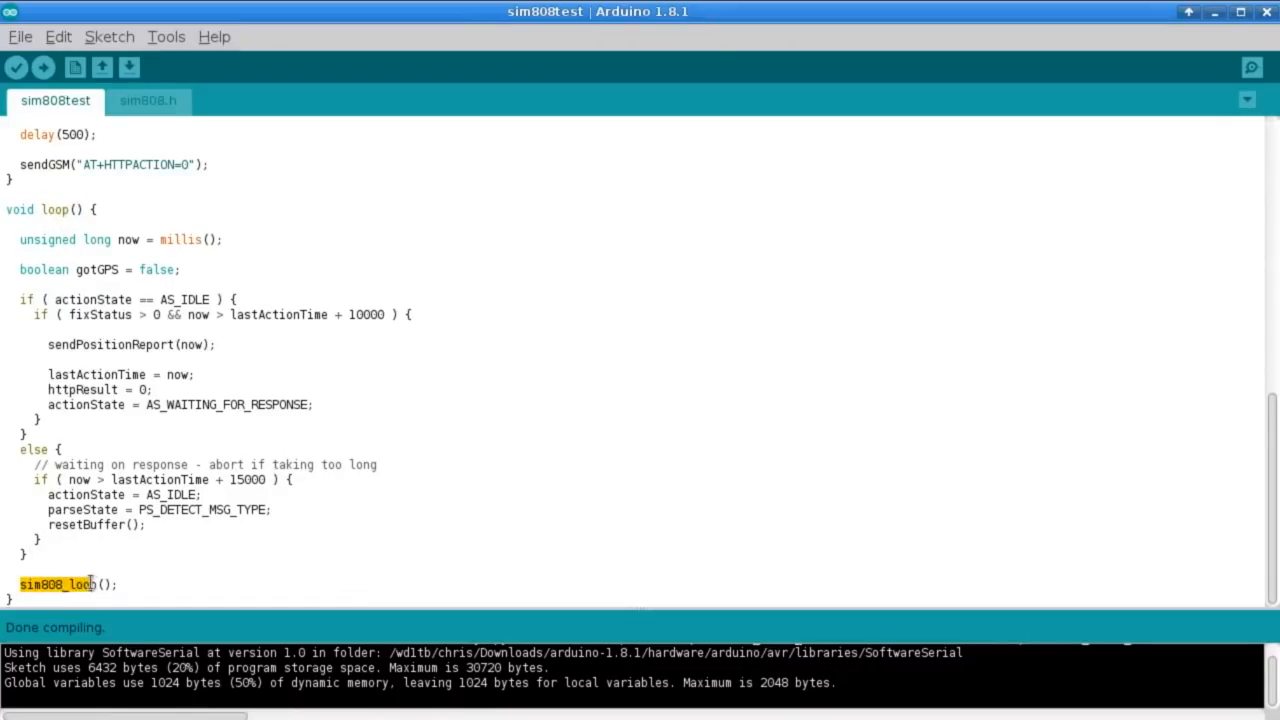
{"action": "left_click", "coordinate": [99, 584]}
{"action": "left_click", "coordinate": [148, 100]}
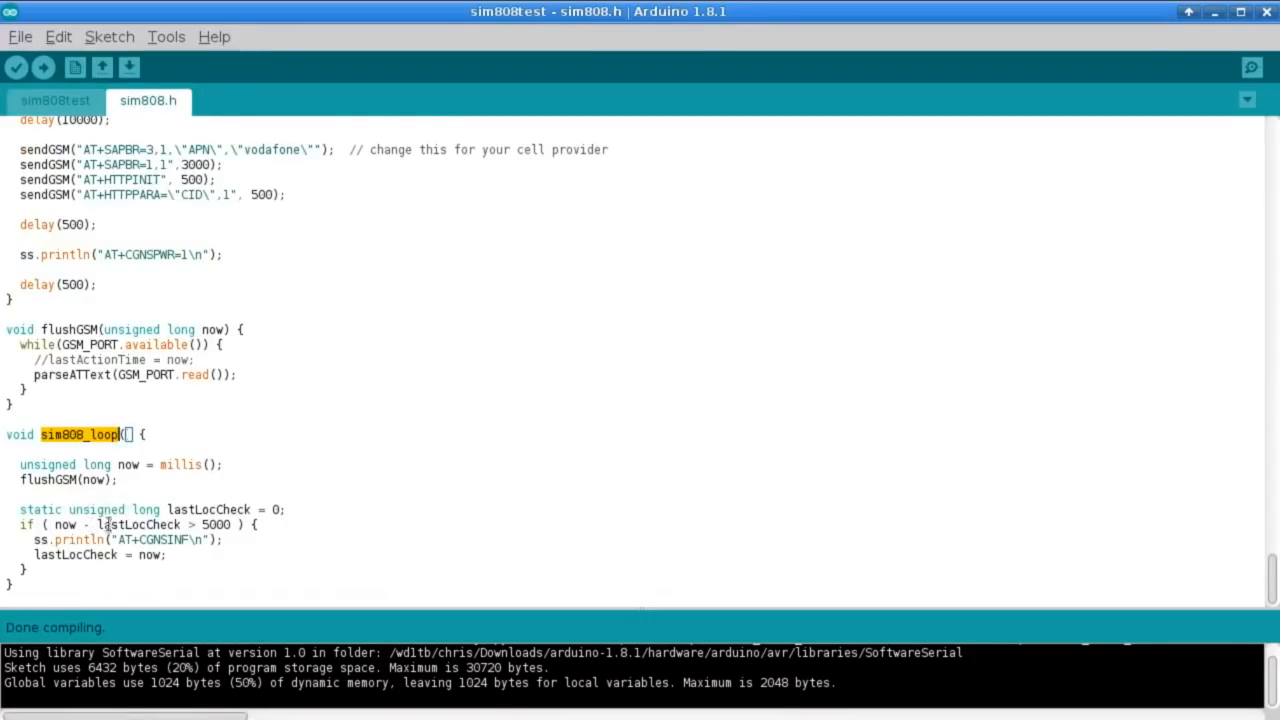
{"action": "left_click_drag", "start_coordinate": [202, 524], "coordinate": [232, 524]}
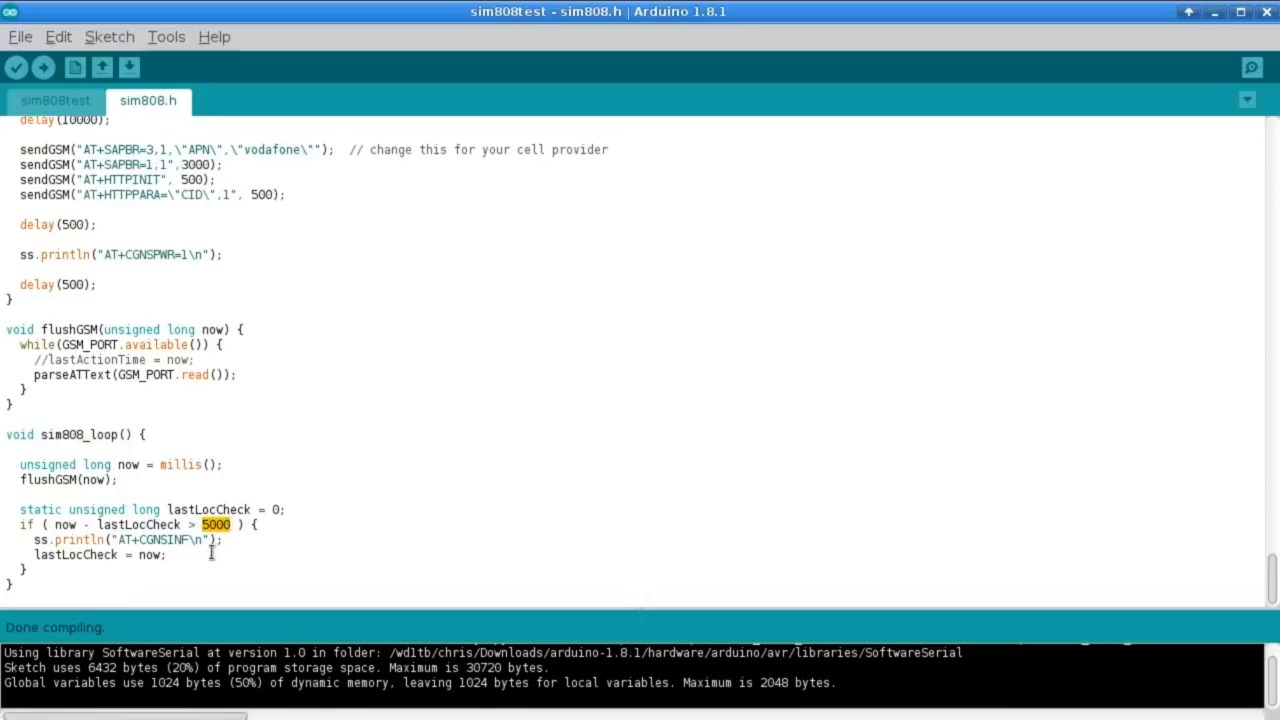
{"action": "left_click", "coordinate": [211, 553]}
{"action": "left_click_drag", "start_coordinate": [140, 540], "coordinate": [190, 540]}
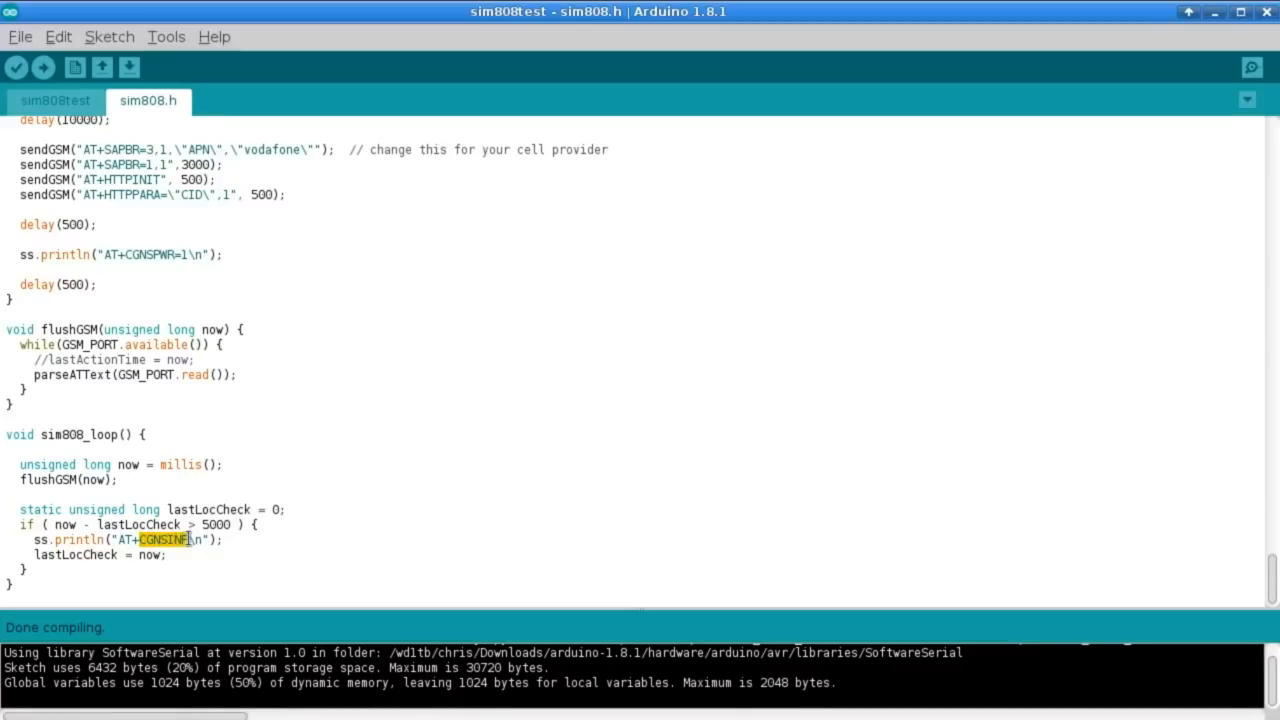
{"action": "left_click", "coordinate": [204, 554]}
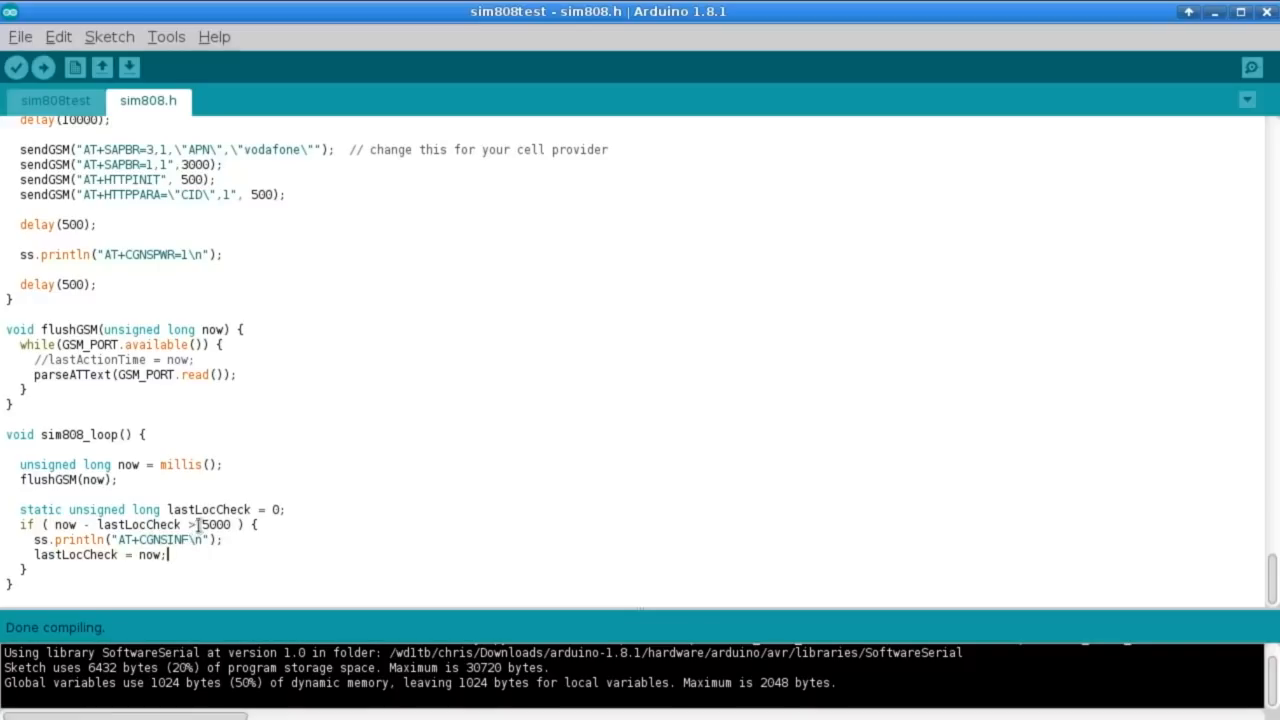
{"action": "double_click", "coordinate": [215, 525]}
{"action": "left_click", "coordinate": [228, 540]}
{"action": "left_click", "coordinate": [63, 102]}
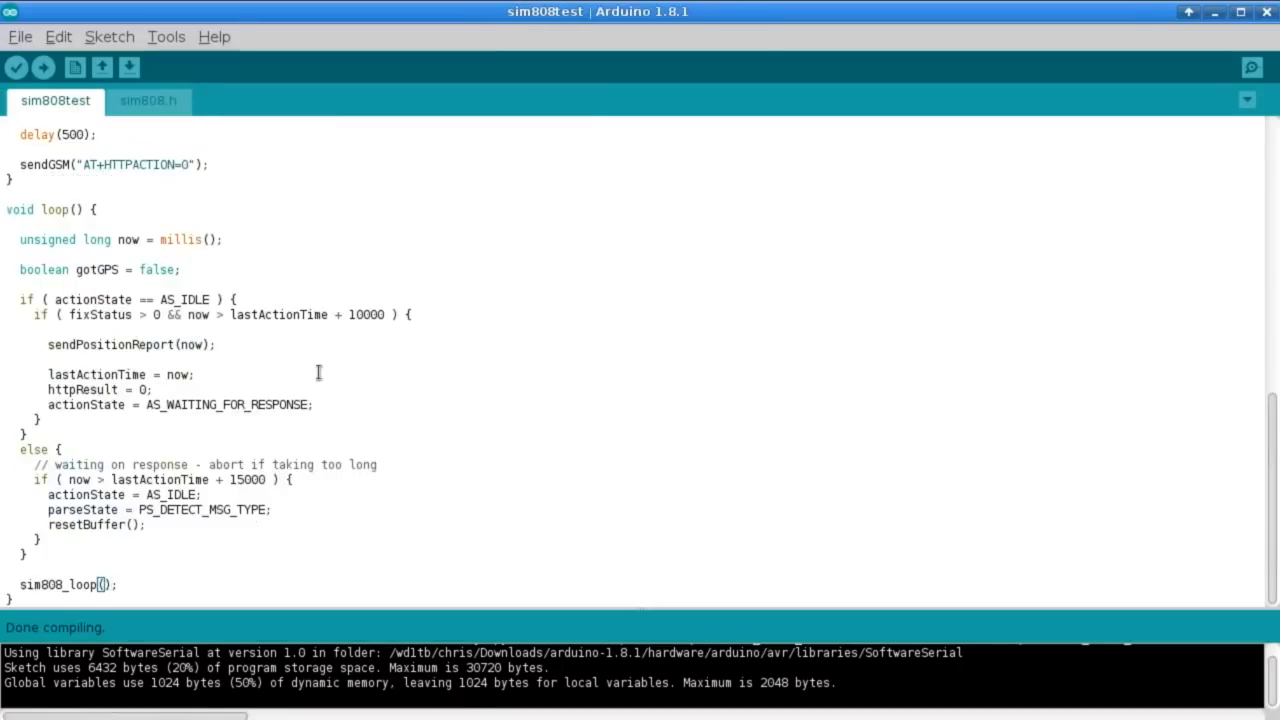
{"action": "left_click_drag", "start_coordinate": [349, 314], "coordinate": [384, 314]}
{"action": "left_click", "coordinate": [349, 340]}
{"action": "left_click", "coordinate": [148, 100]}
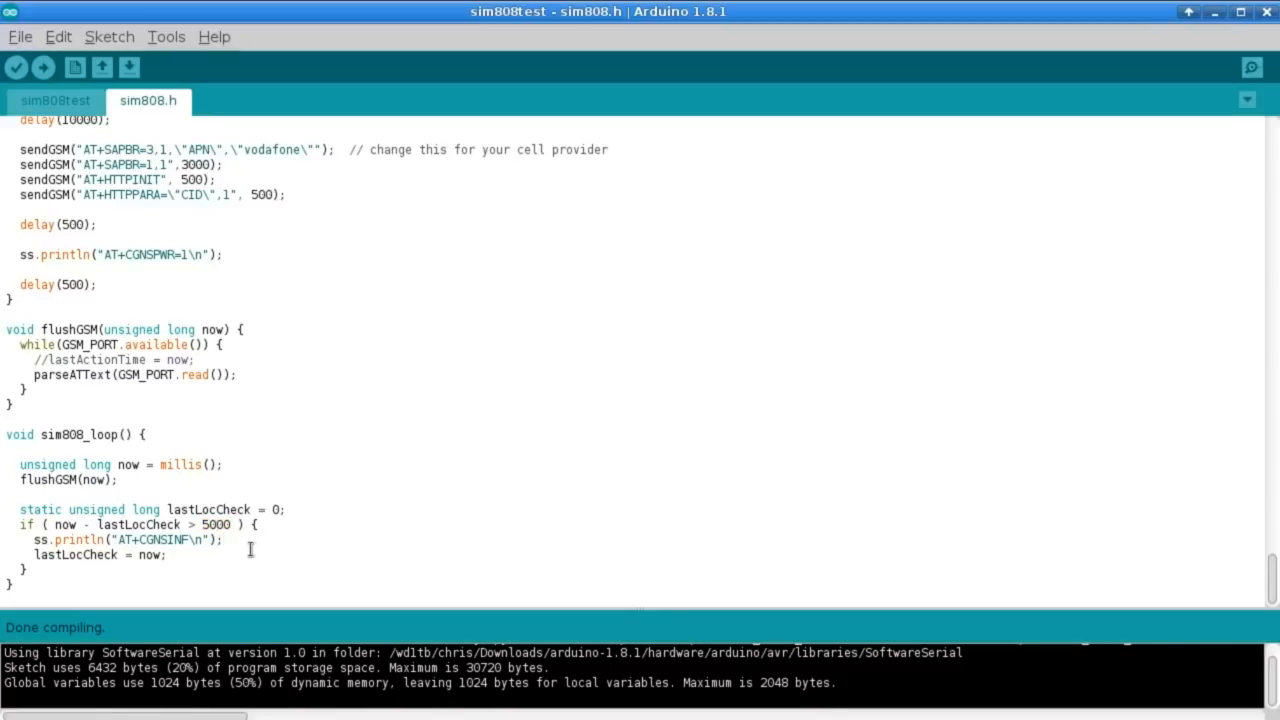
{"action": "left_click", "coordinate": [241, 550]}
{"action": "left_click", "coordinate": [236, 540]}
{"action": "scroll", "coordinate": [270, 555], "scroll_direction": "up", "scroll_amount": 1}
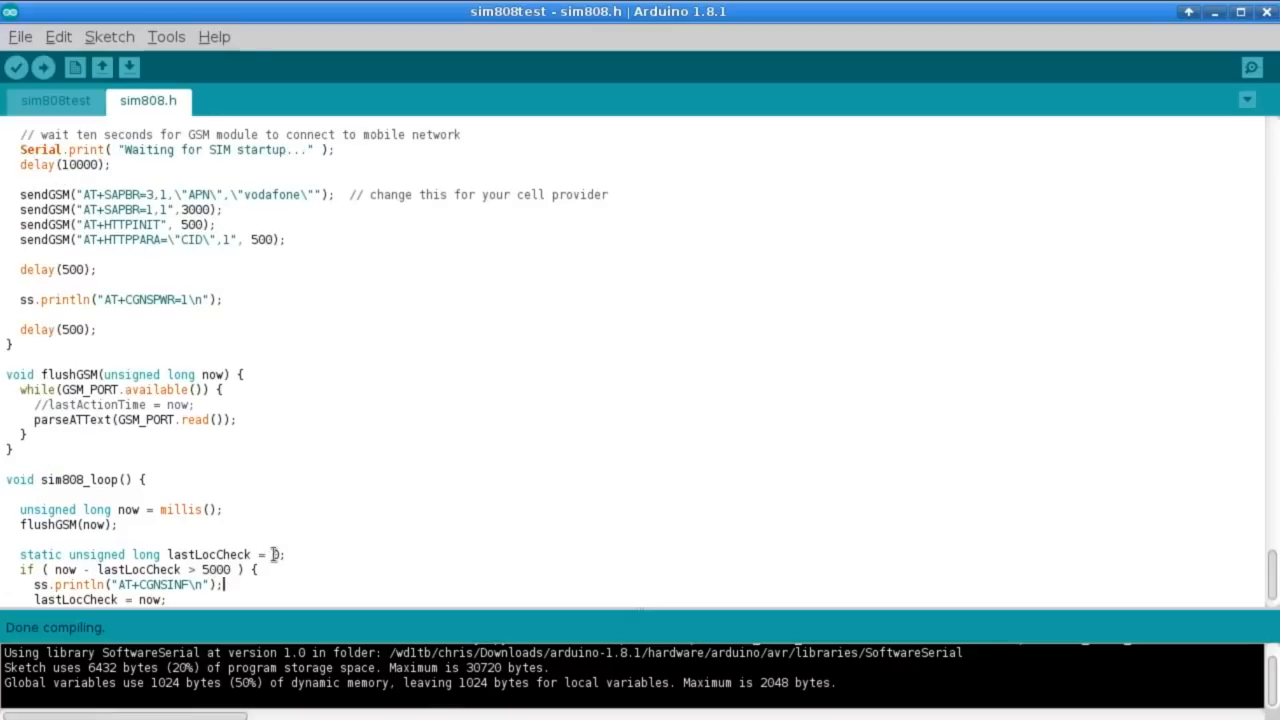
{"action": "scroll", "coordinate": [275, 553], "scroll_direction": "down", "scroll_amount": 1}
{"action": "left_click_drag", "start_coordinate": [140, 539], "coordinate": [188, 539]}
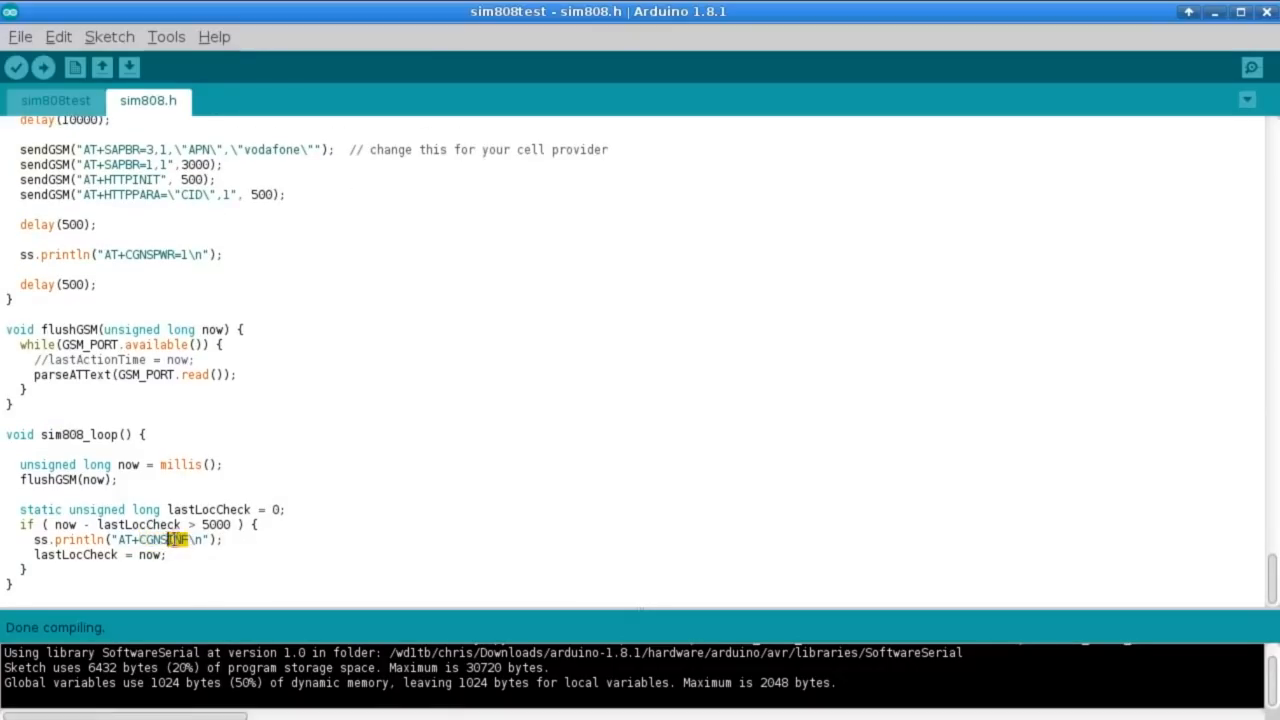
{"action": "left_click", "coordinate": [185, 539]}
{"action": "scroll", "coordinate": [393, 422], "scroll_direction": "up", "scroll_amount": 5}
{"action": "scroll", "coordinate": [393, 422], "scroll_direction": "up", "scroll_amount": 10}
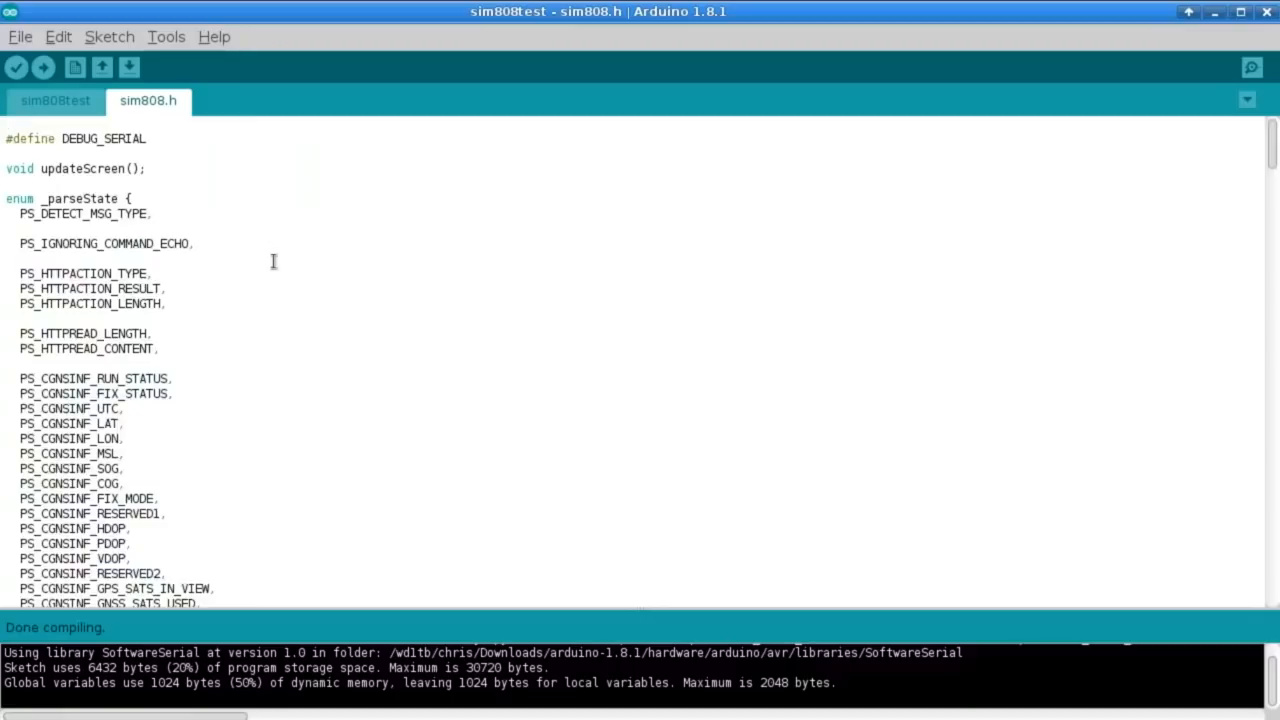
{"action": "scroll", "coordinate": [206, 213], "scroll_direction": "down", "scroll_amount": 3}
{"action": "scroll", "coordinate": [230, 230], "scroll_direction": "down", "scroll_amount": 3}
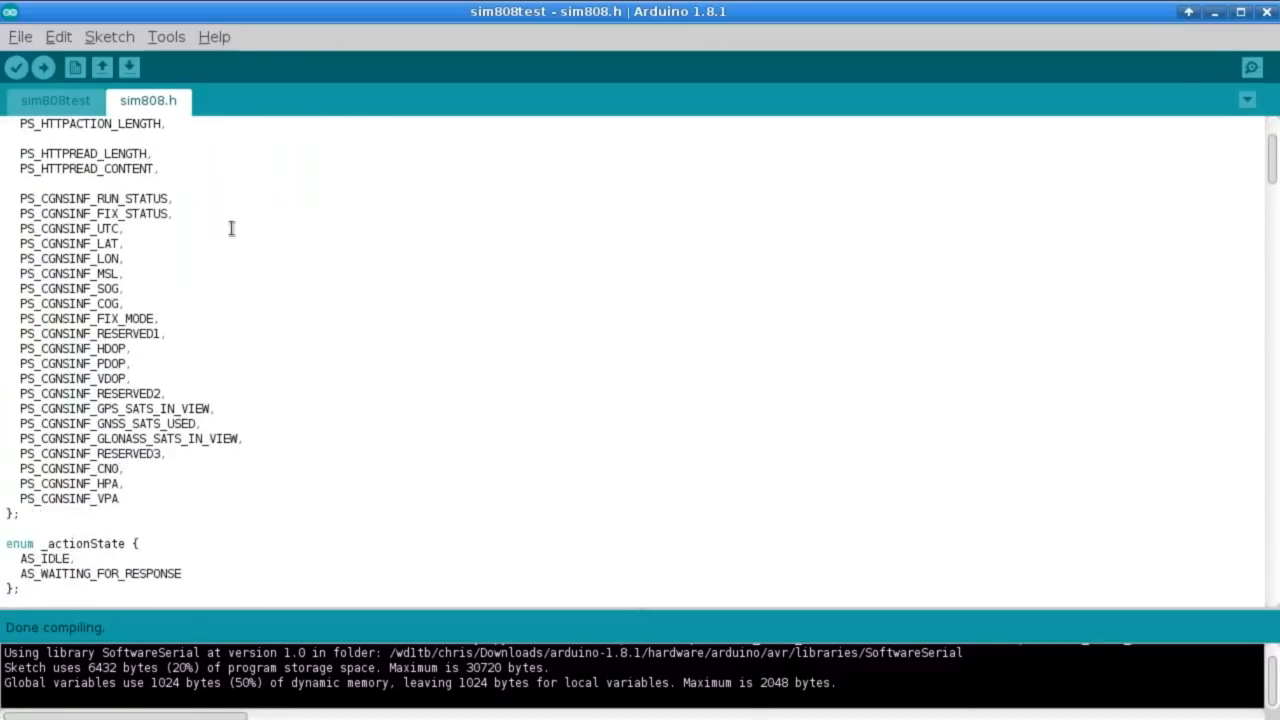
{"action": "scroll", "coordinate": [250, 245], "scroll_direction": "down", "scroll_amount": 3}
{"action": "scroll", "coordinate": [270, 255], "scroll_direction": "down", "scroll_amount": 2}
{"action": "scroll", "coordinate": [270, 255], "scroll_direction": "down", "scroll_amount": 3}
{"action": "scroll", "coordinate": [270, 255], "scroll_direction": "down", "scroll_amount": 2}
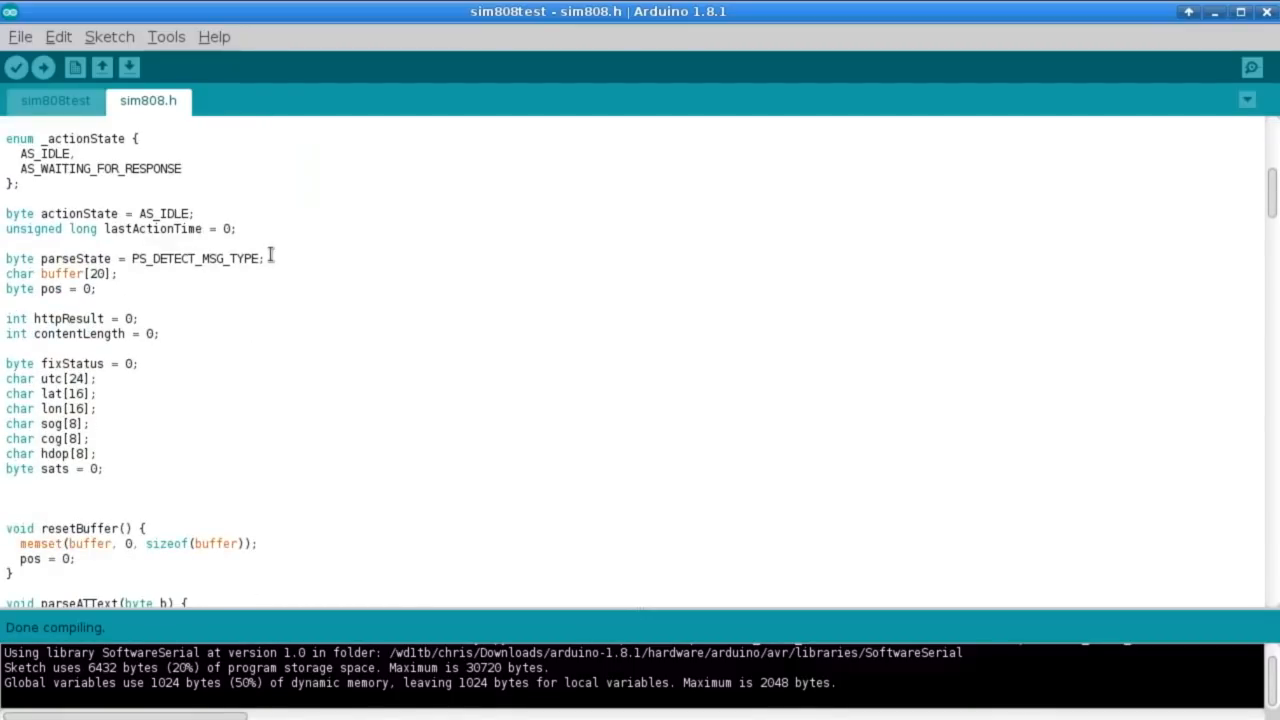
{"action": "scroll", "coordinate": [312, 289], "scroll_direction": "down", "scroll_amount": 1}
{"action": "scroll", "coordinate": [312, 289], "scroll_direction": "down", "scroll_amount": 3}
{"action": "scroll", "coordinate": [312, 289], "scroll_direction": "down", "scroll_amount": 2}
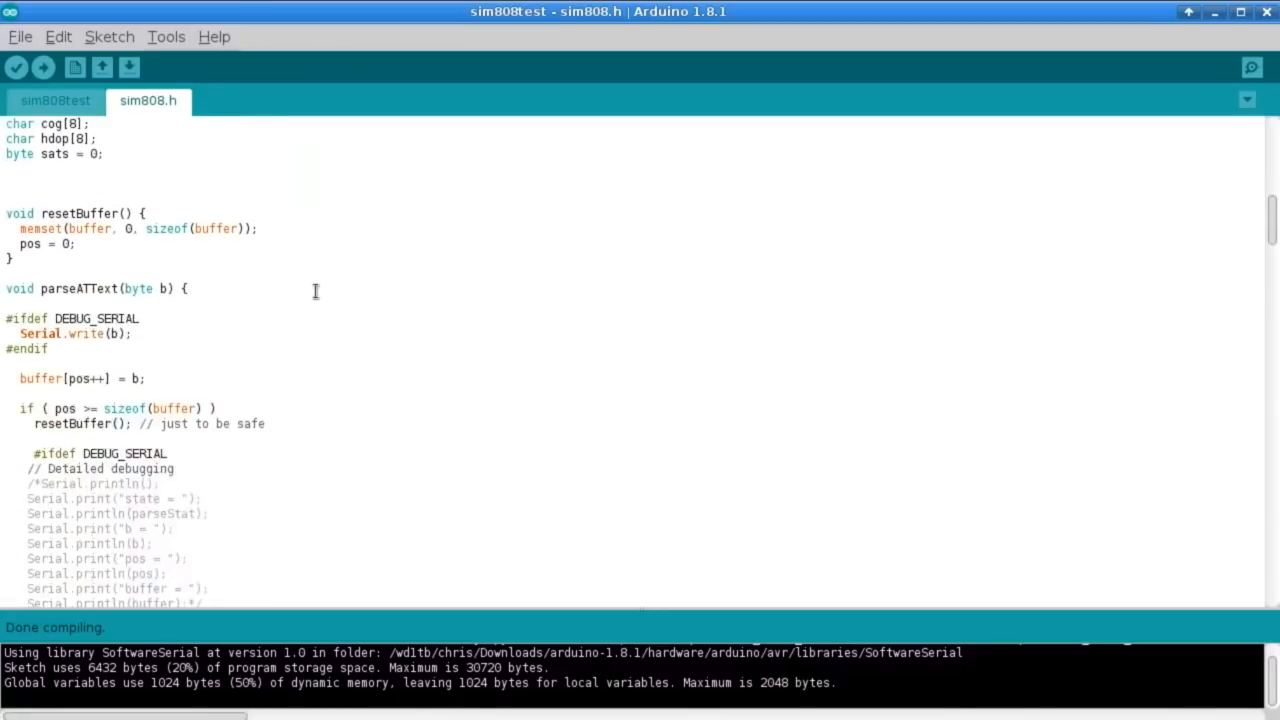
{"action": "scroll", "coordinate": [314, 291], "scroll_direction": "down", "scroll_amount": 1}
{"action": "scroll", "coordinate": [315, 293], "scroll_direction": "down", "scroll_amount": 1}
{"action": "scroll", "coordinate": [200, 345], "scroll_direction": "up", "scroll_amount": 5}
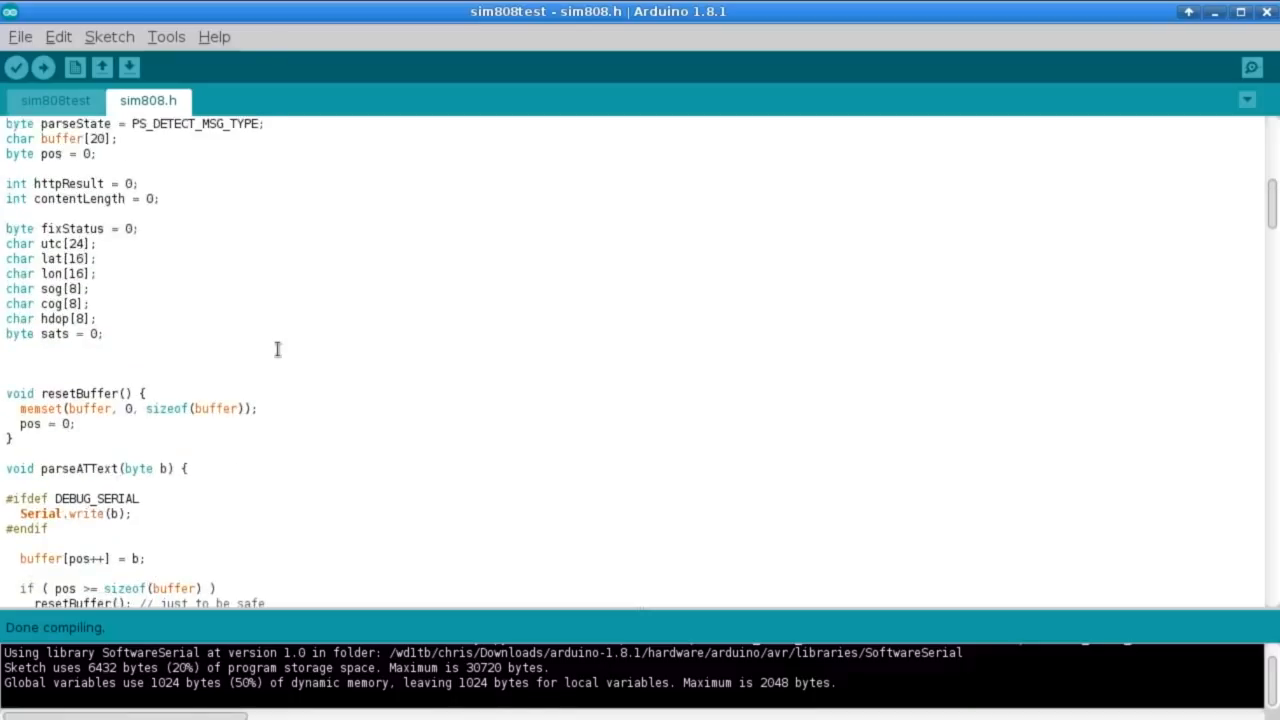
{"action": "scroll", "coordinate": [278, 348], "scroll_direction": "up", "scroll_amount": 5}
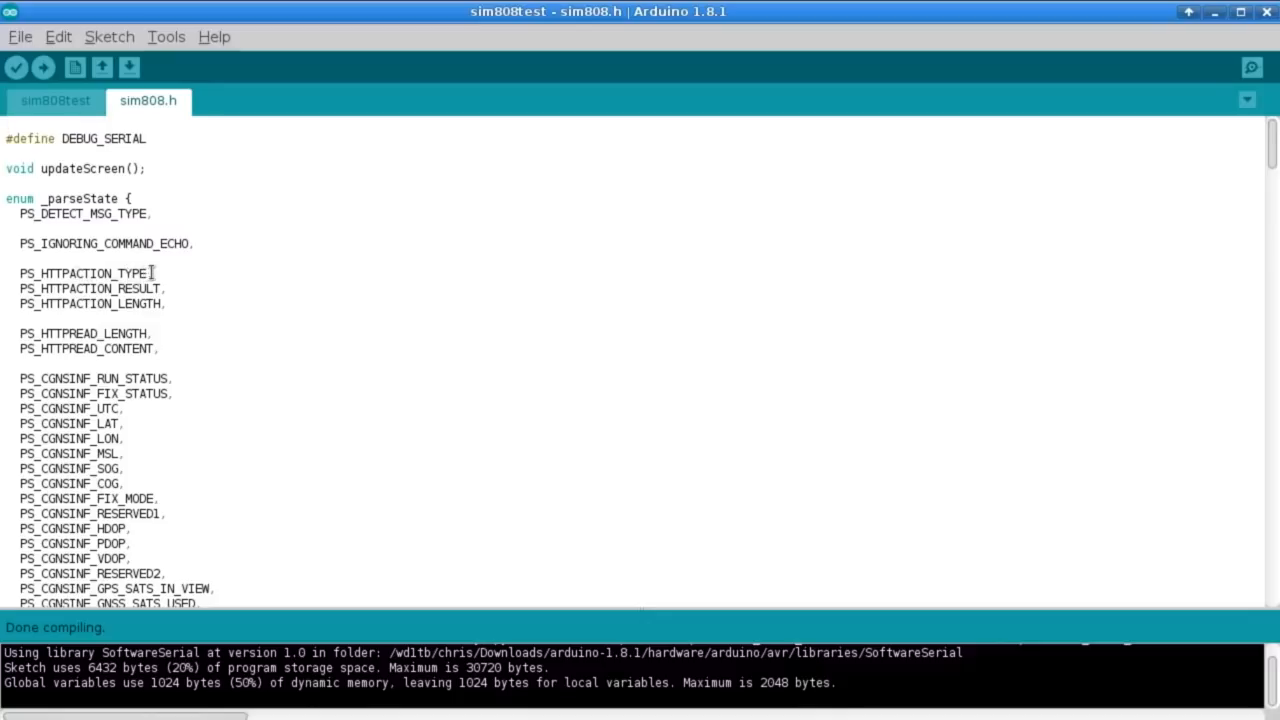
Highlight the PS_DETECT_MSG_TYPE, PS_HTTPACTION_TYPE, PS_HTTPREAD_LENGTH and PS_HTTPREAD_CONTENT parse states.
{"action": "left_click", "coordinate": [101, 273]}
{"action": "double_click", "coordinate": [104, 214]}
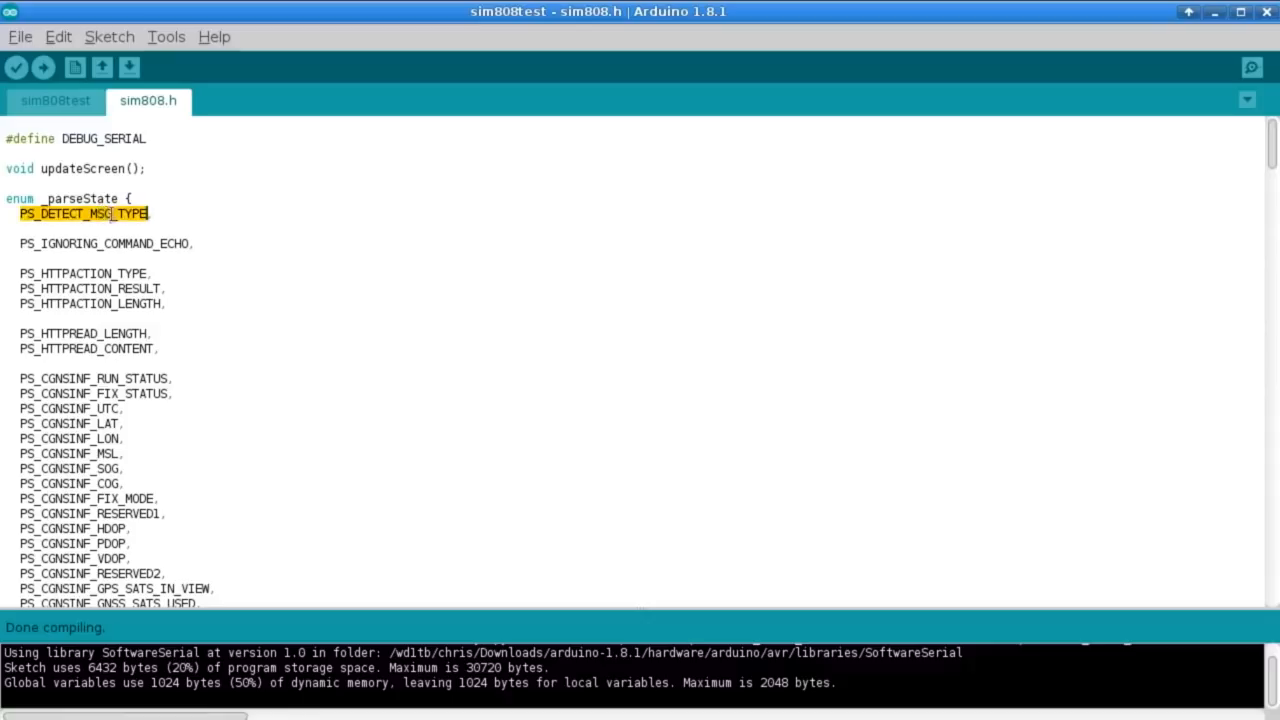
{"action": "double_click", "coordinate": [94, 272]}
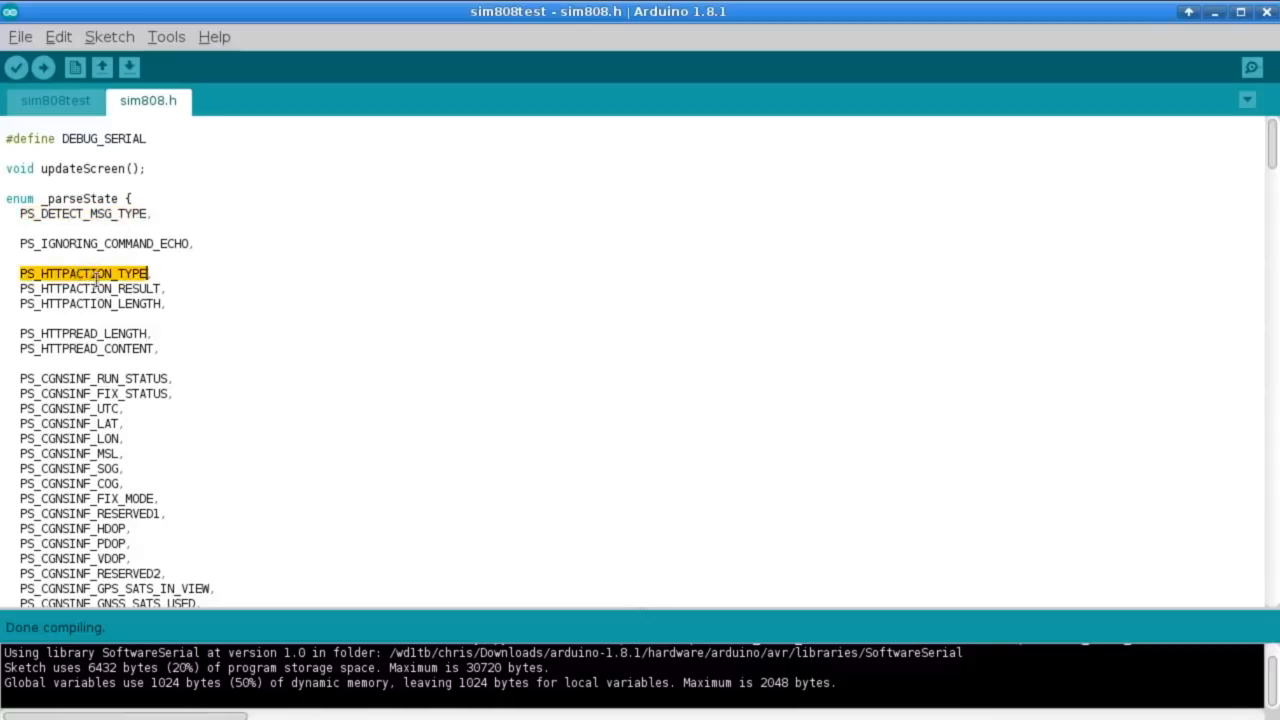
{"action": "left_click", "coordinate": [98, 333]}
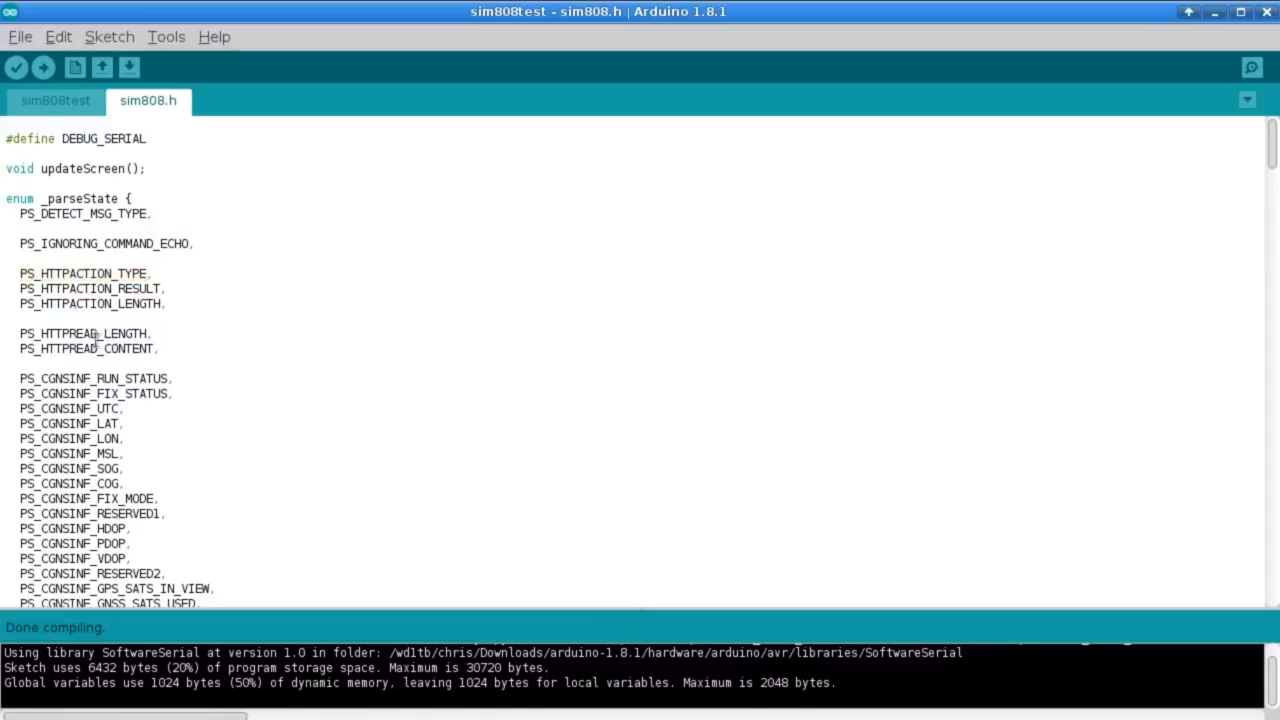
{"action": "double_click", "coordinate": [98, 334]}
{"action": "double_click", "coordinate": [118, 348]}
{"action": "left_click", "coordinate": [106, 334]}
{"action": "scroll", "coordinate": [170, 300], "scroll_direction": "down", "scroll_amount": 1}
{"action": "scroll", "coordinate": [254, 289], "scroll_direction": "down", "scroll_amount": 3}
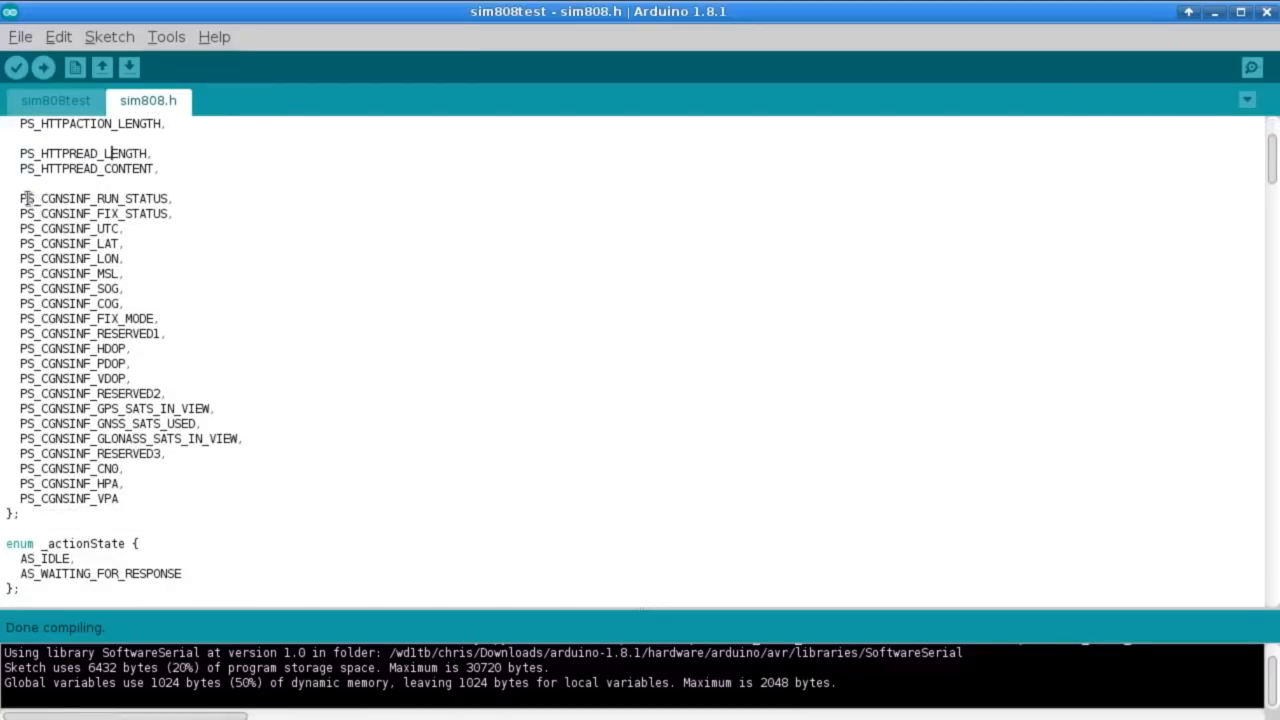
{"action": "mouse_move", "coordinate": [21, 198]}
{"action": "left_mouse_down"}
{"action": "mouse_move", "coordinate": [128, 456]}
{"action": "mouse_move", "coordinate": [120, 498]}
{"action": "left_mouse_up"}
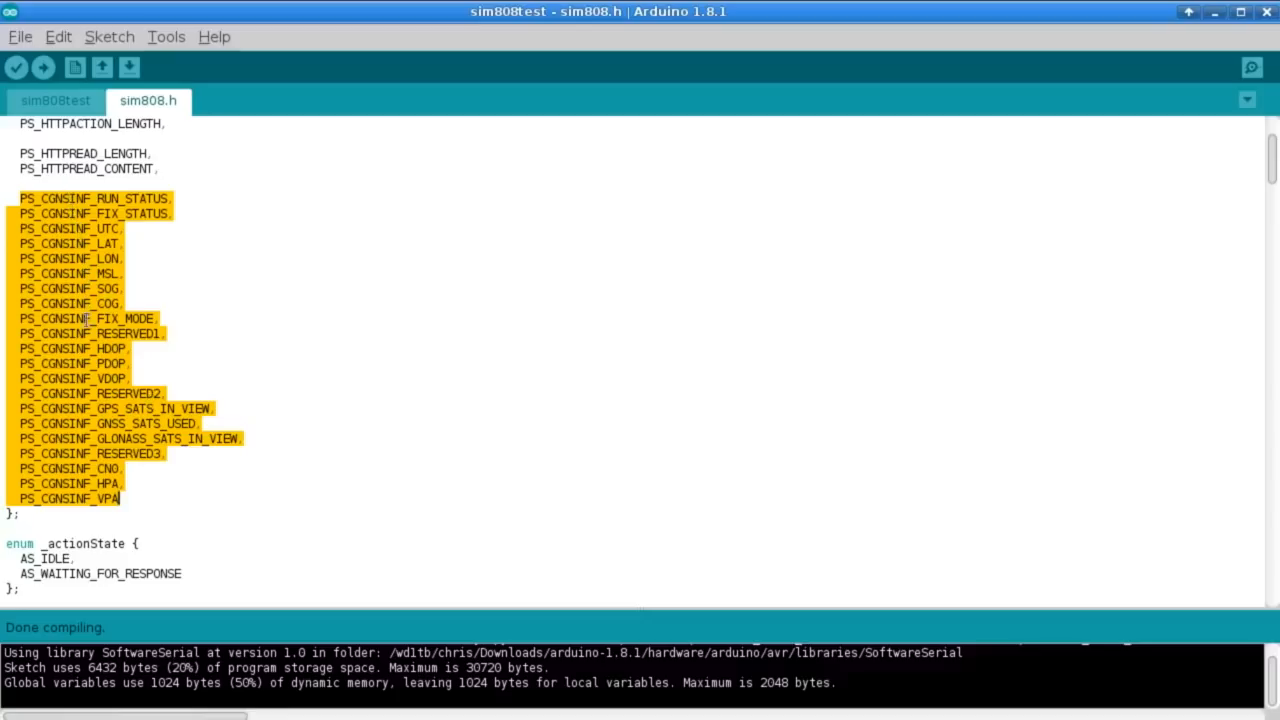
{"action": "left_click", "coordinate": [150, 470]}
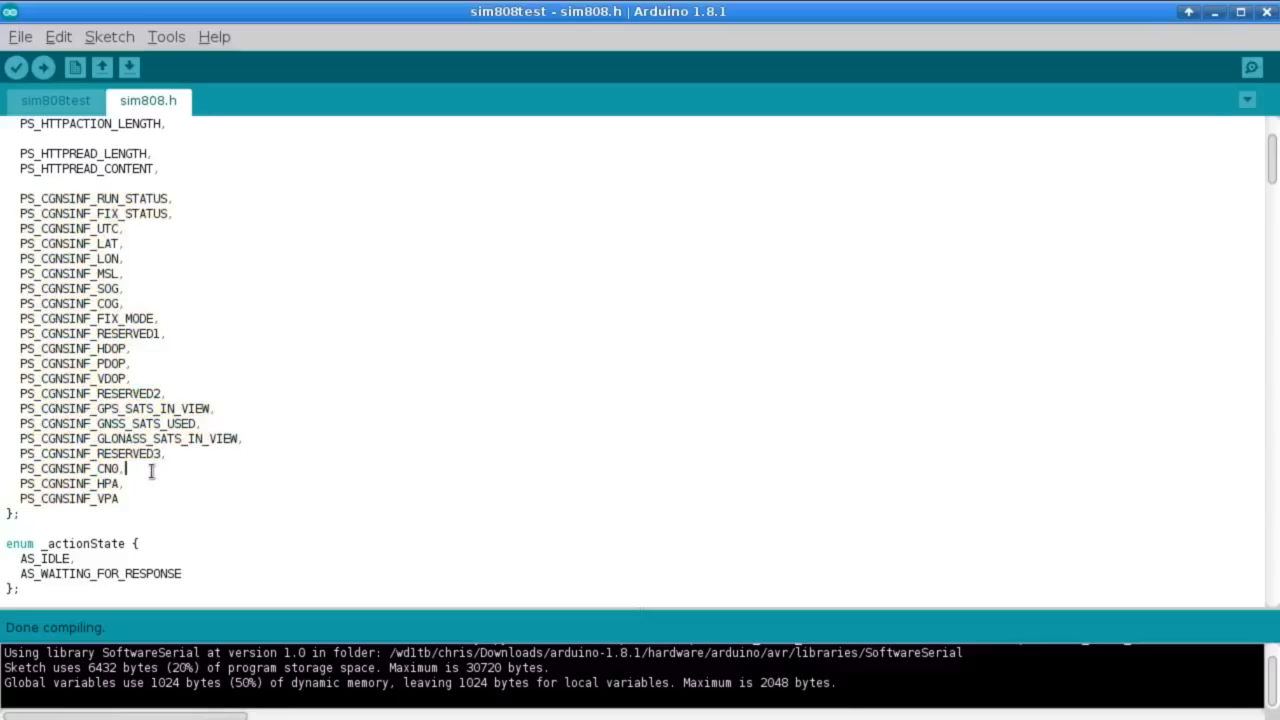
{"action": "double_click", "coordinate": [125, 394]}
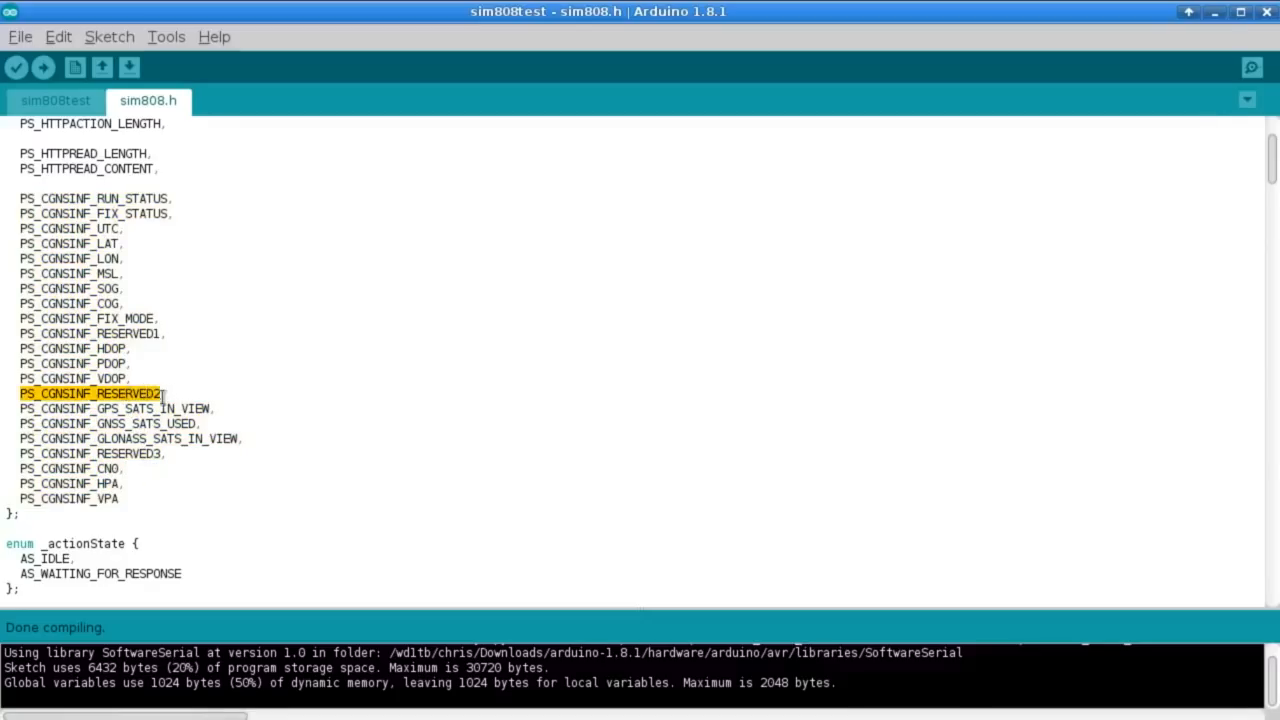
{"action": "key", "text": "ctrl+shift+m"}
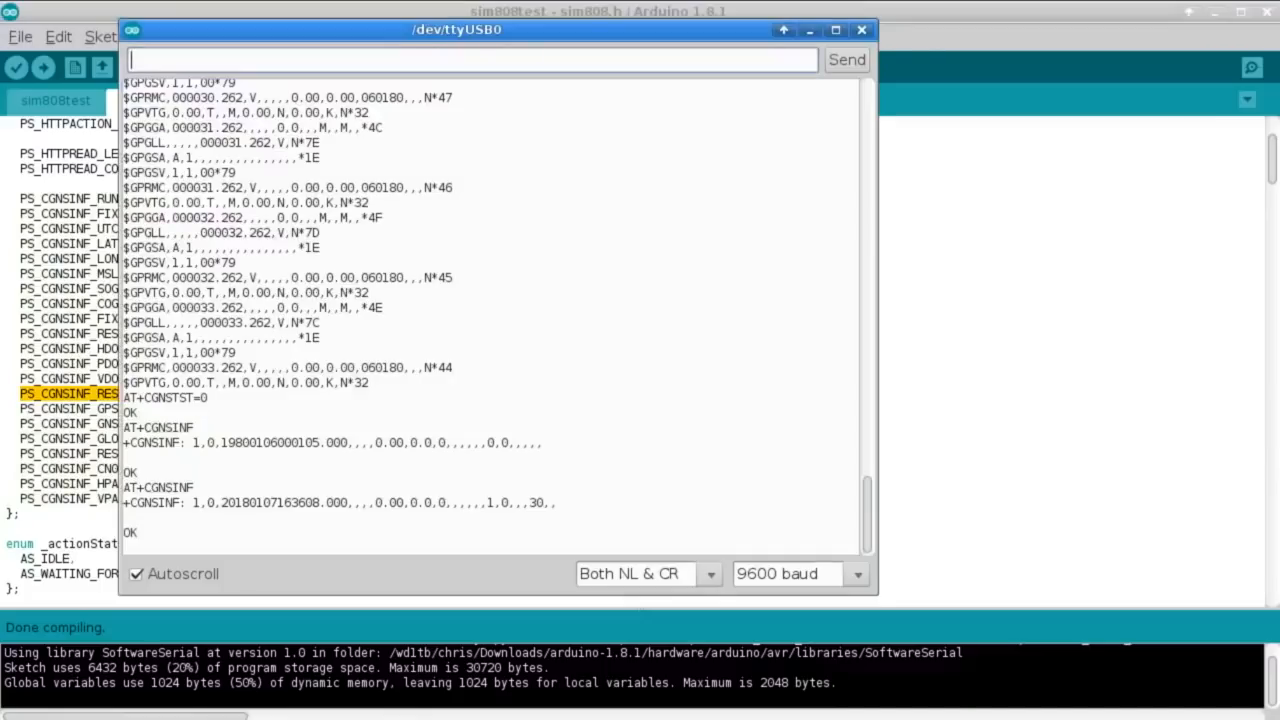
{"action": "left_click_drag", "start_coordinate": [221, 31], "coordinate": [517, 2]}
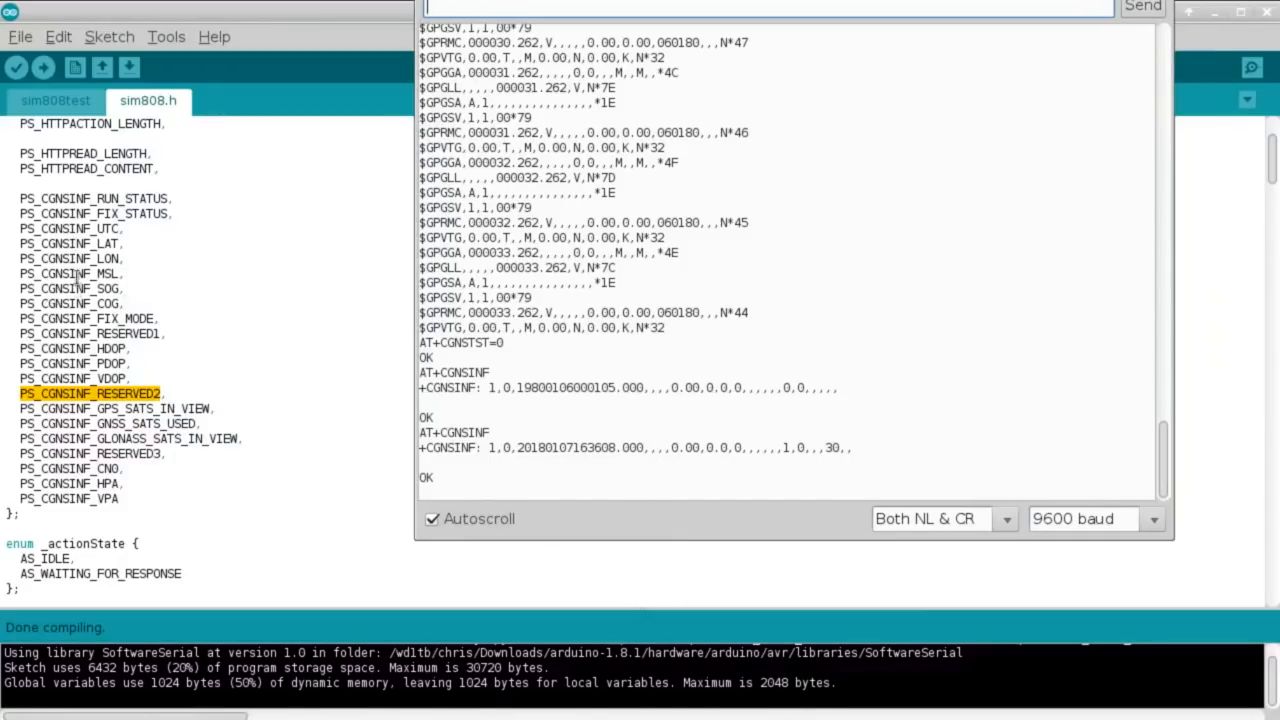
{"action": "left_click", "coordinate": [118, 205]}
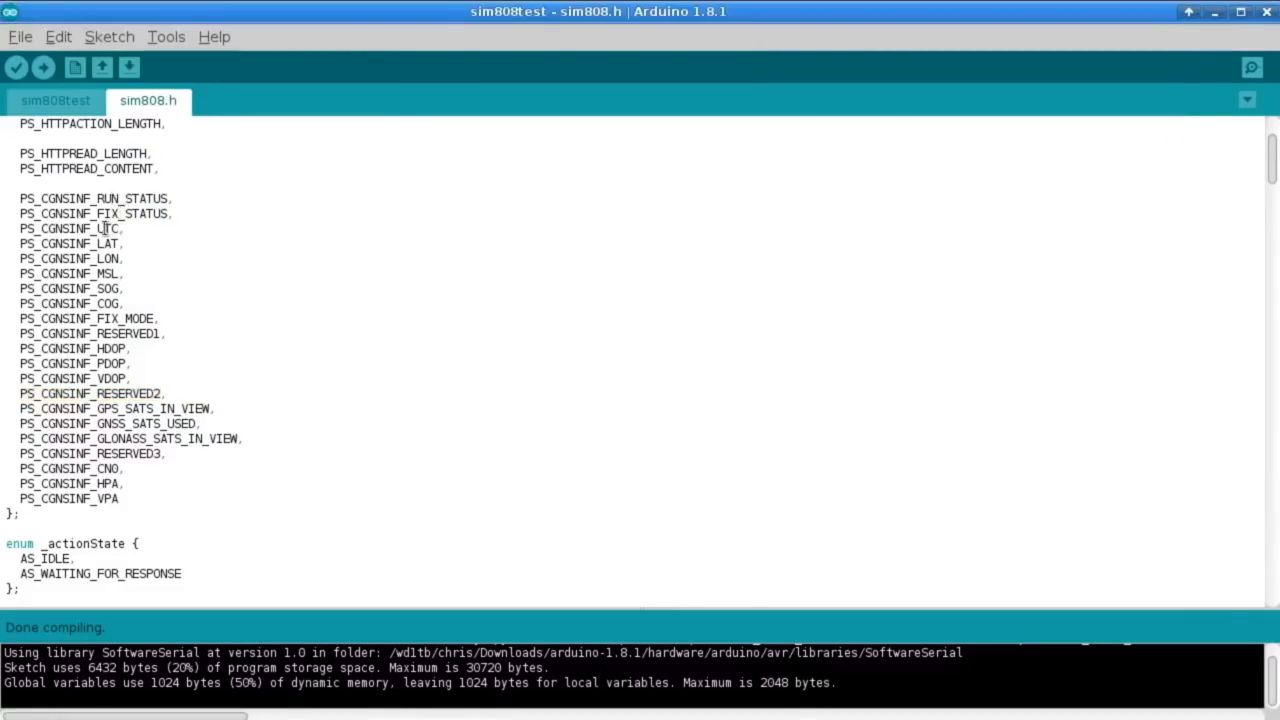
{"action": "double_click", "coordinate": [110, 228]}
{"action": "left_click", "coordinate": [104, 243]}
{"action": "left_click", "coordinate": [103, 273]}
{"action": "left_click_drag", "start_coordinate": [105, 273], "coordinate": [117, 273]}
{"action": "scroll", "coordinate": [280, 278], "scroll_direction": "down", "scroll_amount": 5}
{"action": "scroll", "coordinate": [362, 368], "scroll_direction": "down", "scroll_amount": 5}
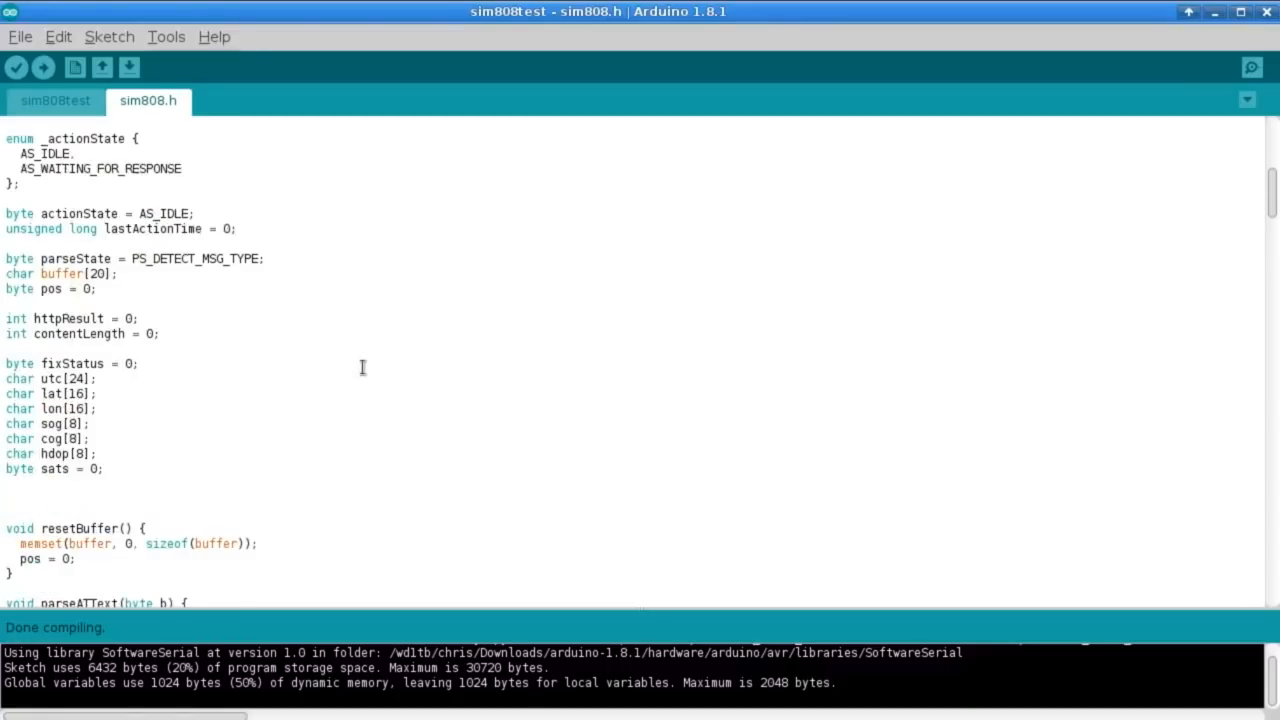
{"action": "scroll", "coordinate": [362, 368], "scroll_direction": "down", "scroll_amount": 5}
{"action": "scroll", "coordinate": [355, 360], "scroll_direction": "down", "scroll_amount": 5}
{"action": "scroll", "coordinate": [345, 340], "scroll_direction": "down", "scroll_amount": 2}
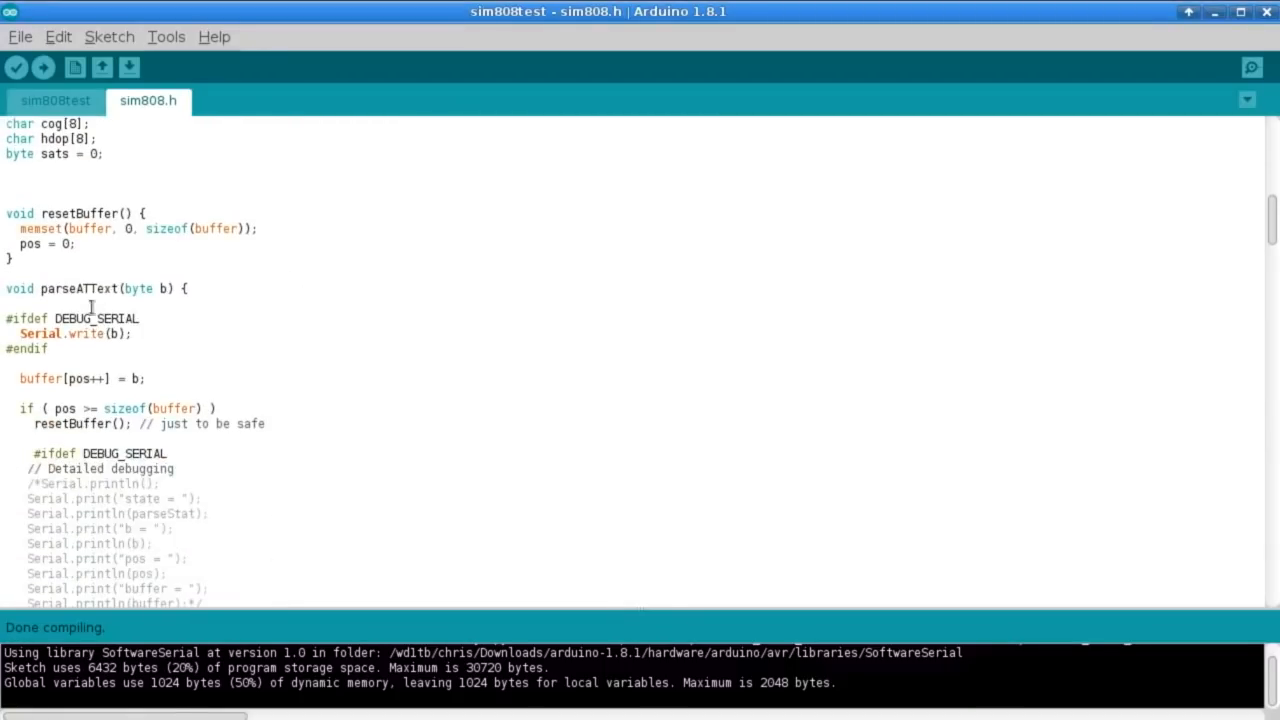
{"action": "double_click", "coordinate": [61, 288]}
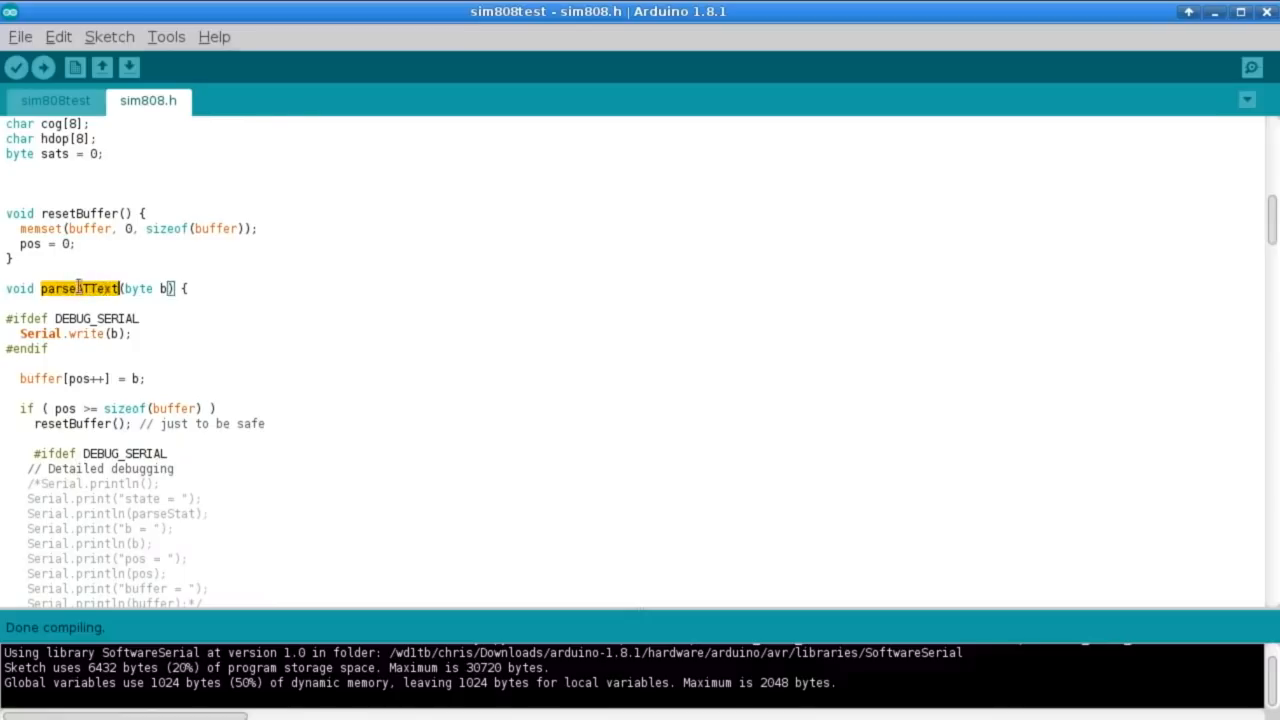
{"action": "left_click", "coordinate": [125, 288]}
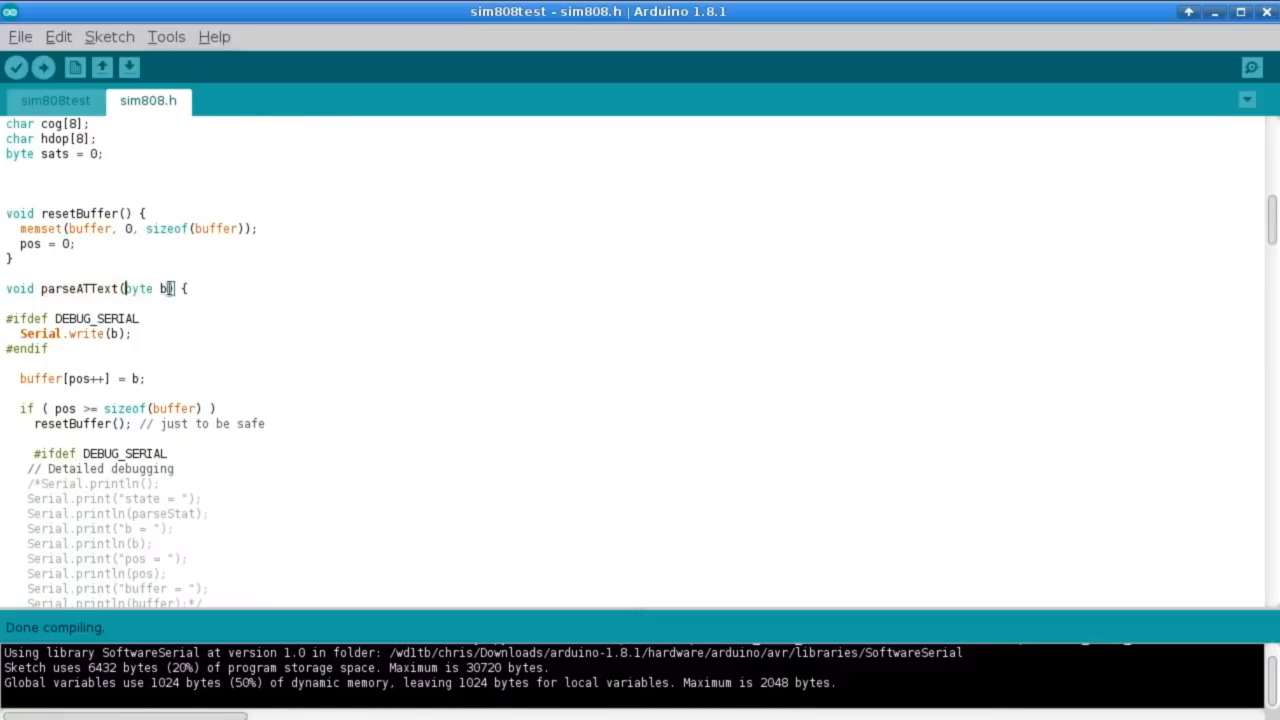
{"action": "left_click_drag", "start_coordinate": [170, 288], "coordinate": [127, 288]}
{"action": "left_click", "coordinate": [184, 288]}
{"action": "scroll", "coordinate": [238, 300], "scroll_direction": "down", "scroll_amount": 8}
{"action": "scroll", "coordinate": [231, 328], "scroll_direction": "down", "scroll_amount": 5}
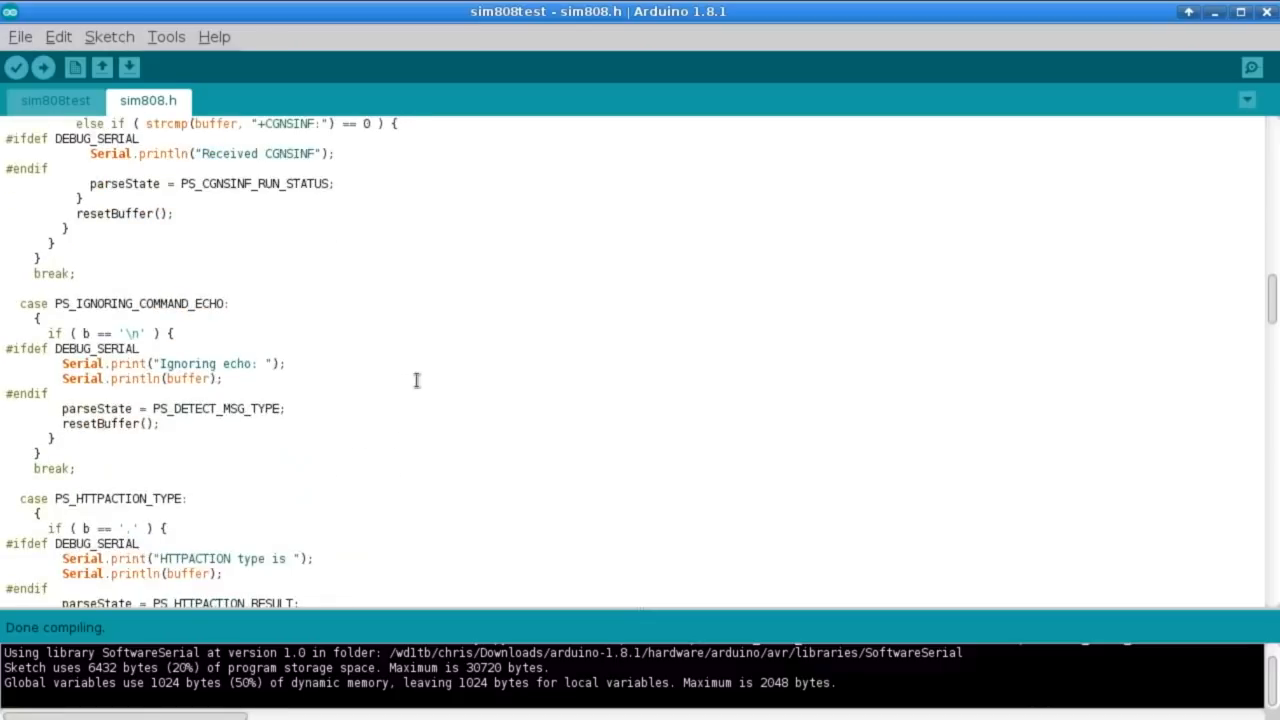
{"action": "scroll", "coordinate": [373, 313], "scroll_direction": "down", "scroll_amount": 5}
{"action": "scroll", "coordinate": [373, 313], "scroll_direction": "down", "scroll_amount": 5}
{"action": "scroll", "coordinate": [373, 313], "scroll_direction": "down", "scroll_amount": 5}
{"action": "scroll", "coordinate": [373, 313], "scroll_direction": "down", "scroll_amount": 5}
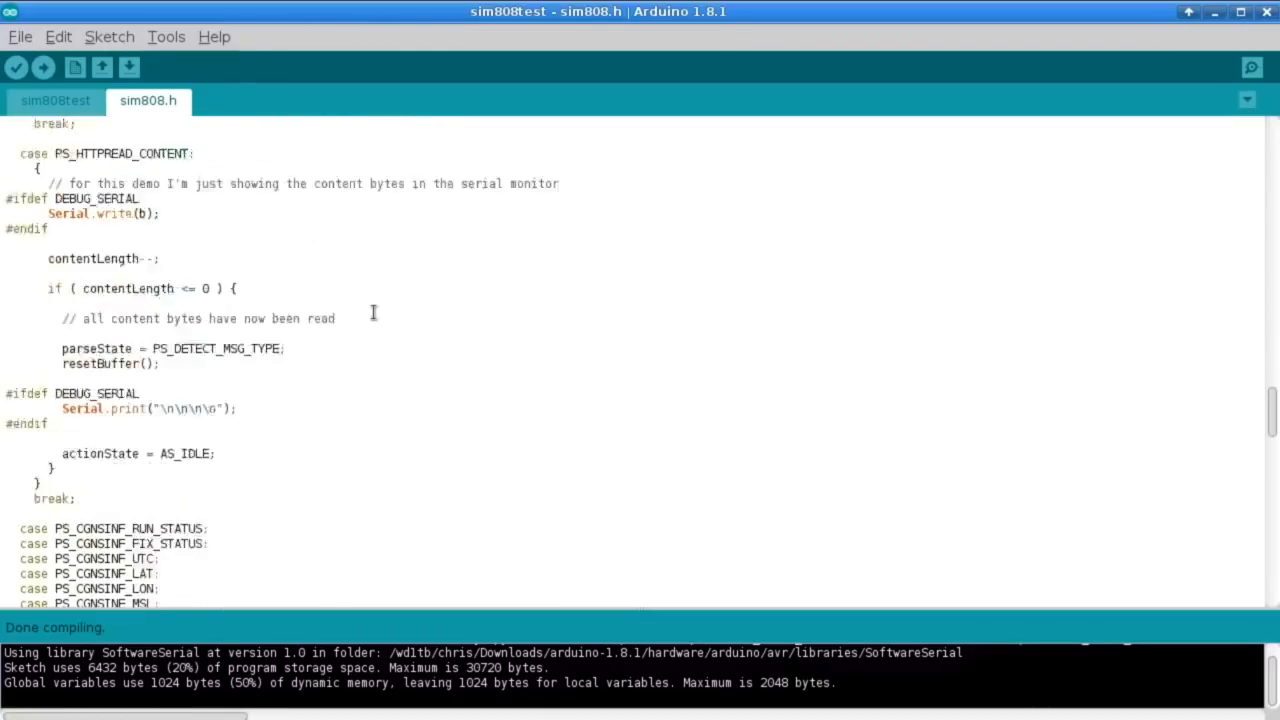
{"action": "scroll", "coordinate": [373, 313], "scroll_direction": "down", "scroll_amount": 4}
{"action": "scroll", "coordinate": [390, 300], "scroll_direction": "down", "scroll_amount": 3}
{"action": "scroll", "coordinate": [392, 296], "scroll_direction": "down", "scroll_amount": 3}
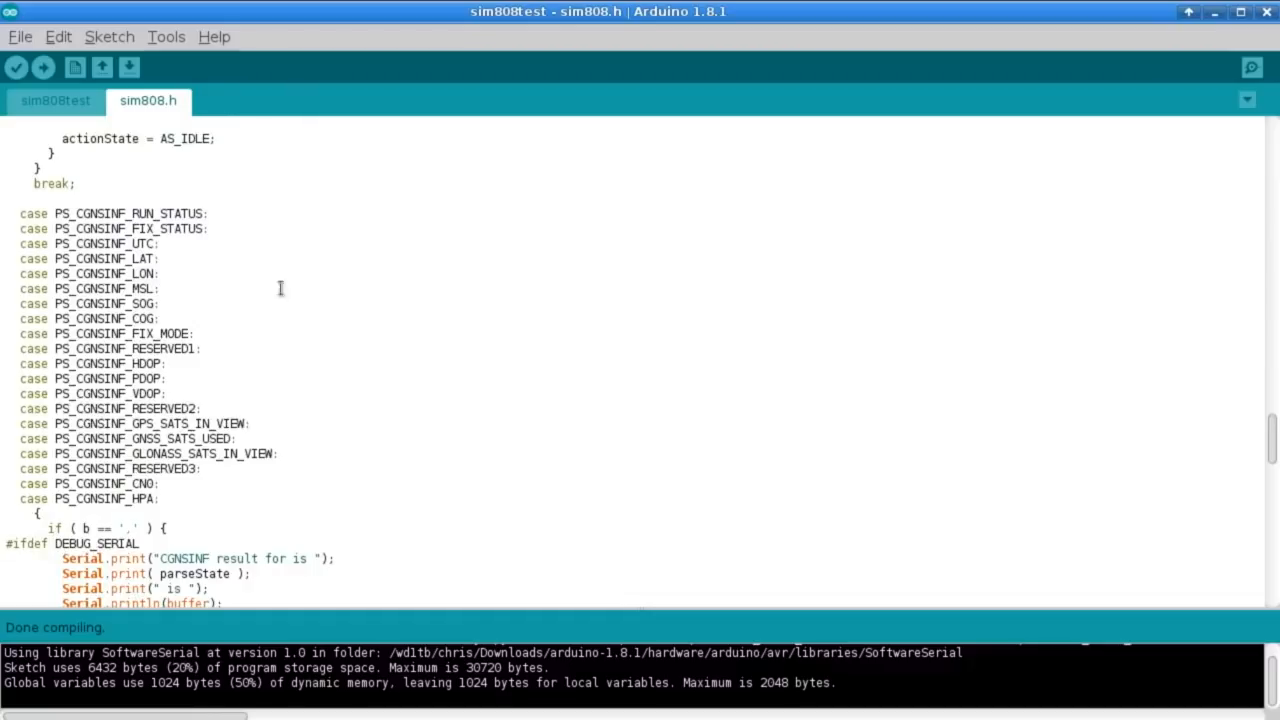
{"action": "mouse_move", "coordinate": [20, 213]}
{"action": "left_mouse_down"}
{"action": "mouse_move", "coordinate": [186, 471]}
{"action": "mouse_move", "coordinate": [160, 499]}
{"action": "left_mouse_up"}
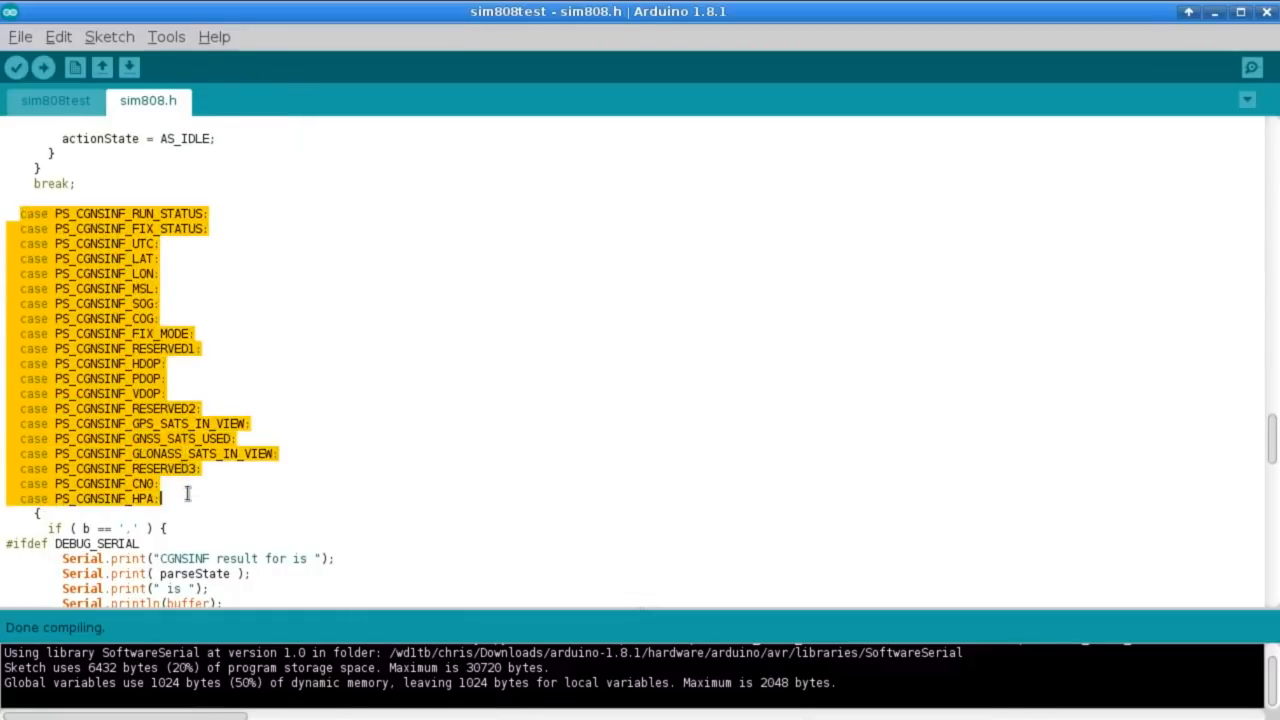
{"action": "left_click", "coordinate": [306, 290]}
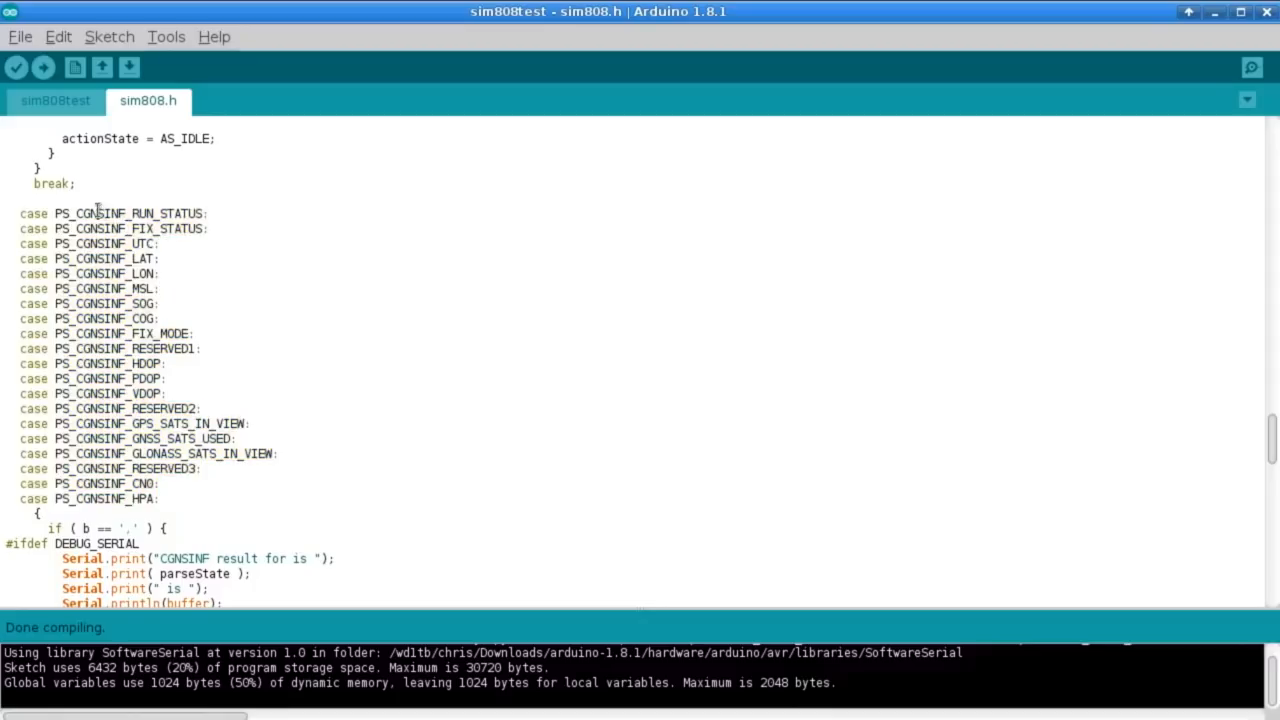
{"action": "mouse_move", "coordinate": [96, 213]}
{"action": "left_mouse_down"}
{"action": "mouse_move", "coordinate": [127, 487]}
{"action": "mouse_move", "coordinate": [160, 499]}
{"action": "left_mouse_up"}
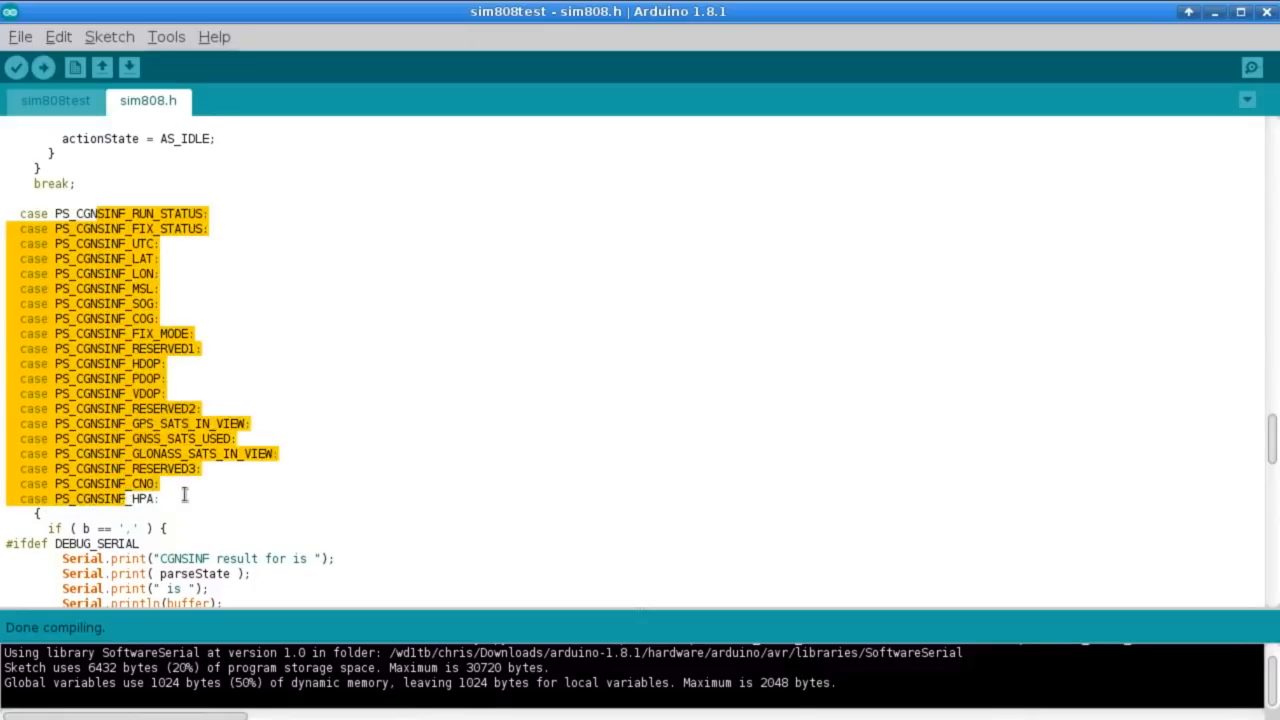
{"action": "left_click", "coordinate": [185, 492]}
{"action": "scroll", "coordinate": [363, 378], "scroll_direction": "down", "scroll_amount": 3}
{"action": "scroll", "coordinate": [376, 357], "scroll_direction": "down", "scroll_amount": 2}
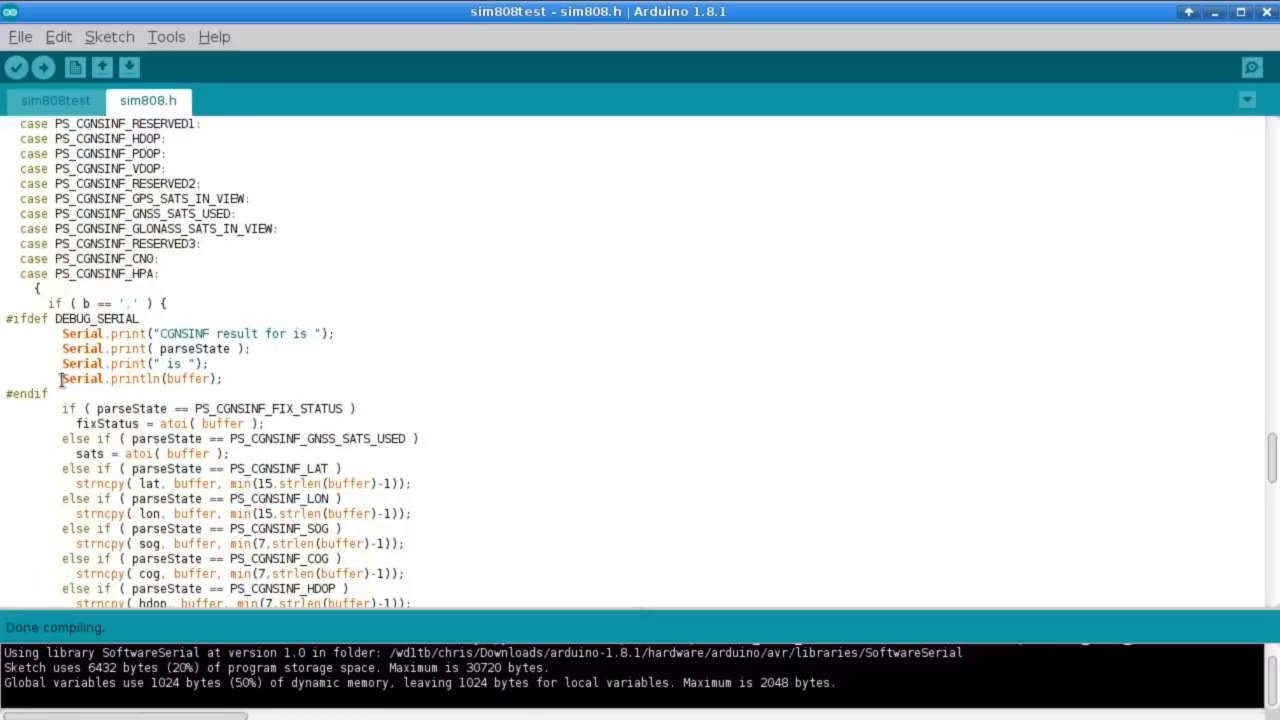
{"action": "left_click_drag", "start_coordinate": [48, 396], "coordinate": [8, 318]}
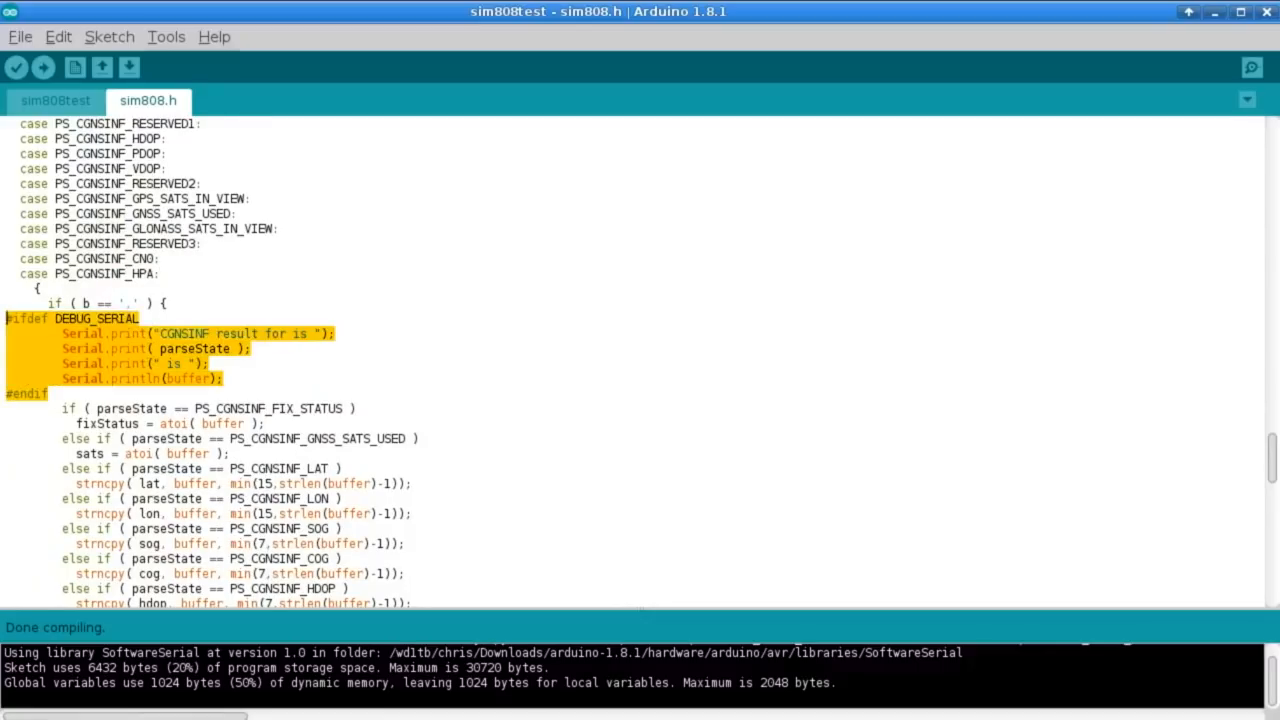
Delete the debug printout block and point out the fixStatus, satellites atoi, lat, lon assignments and parseState increment.
{"action": "key", "text": "Delete"}
{"action": "scroll", "coordinate": [330, 290], "scroll_direction": "down", "scroll_amount": 3}
{"action": "scroll", "coordinate": [335, 295], "scroll_direction": "down", "scroll_amount": 3}
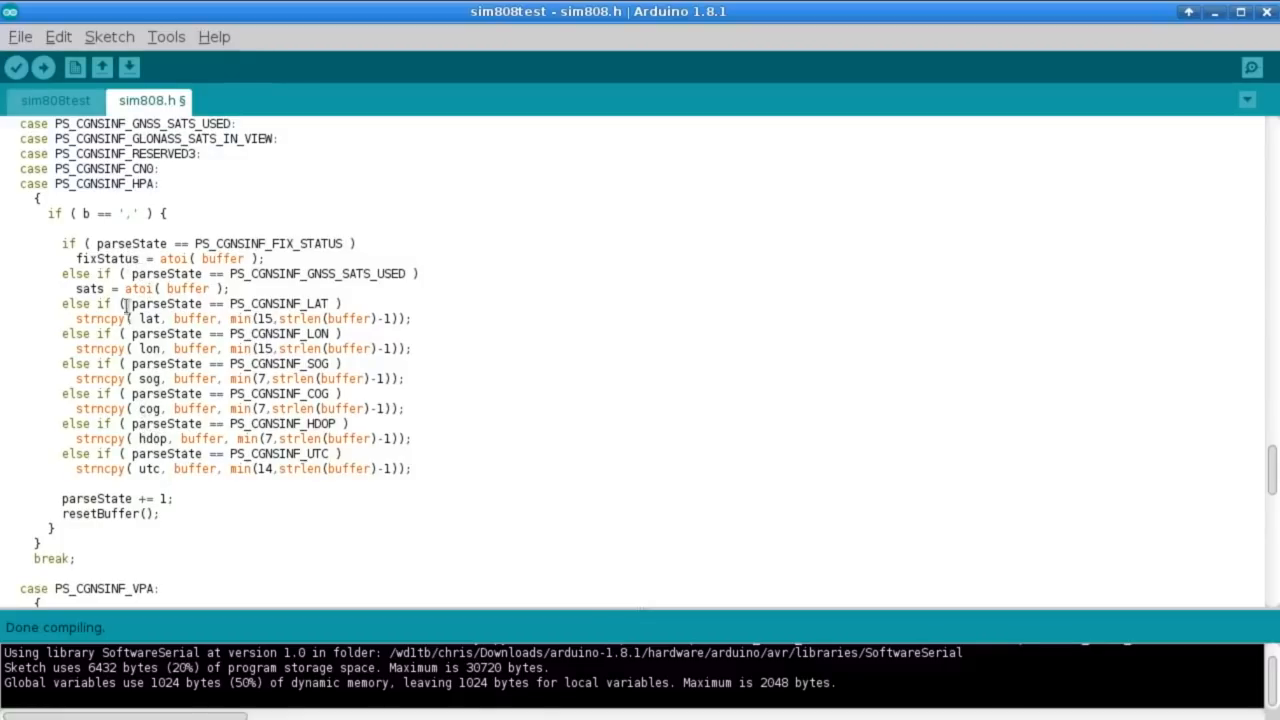
{"action": "double_click", "coordinate": [104, 258]}
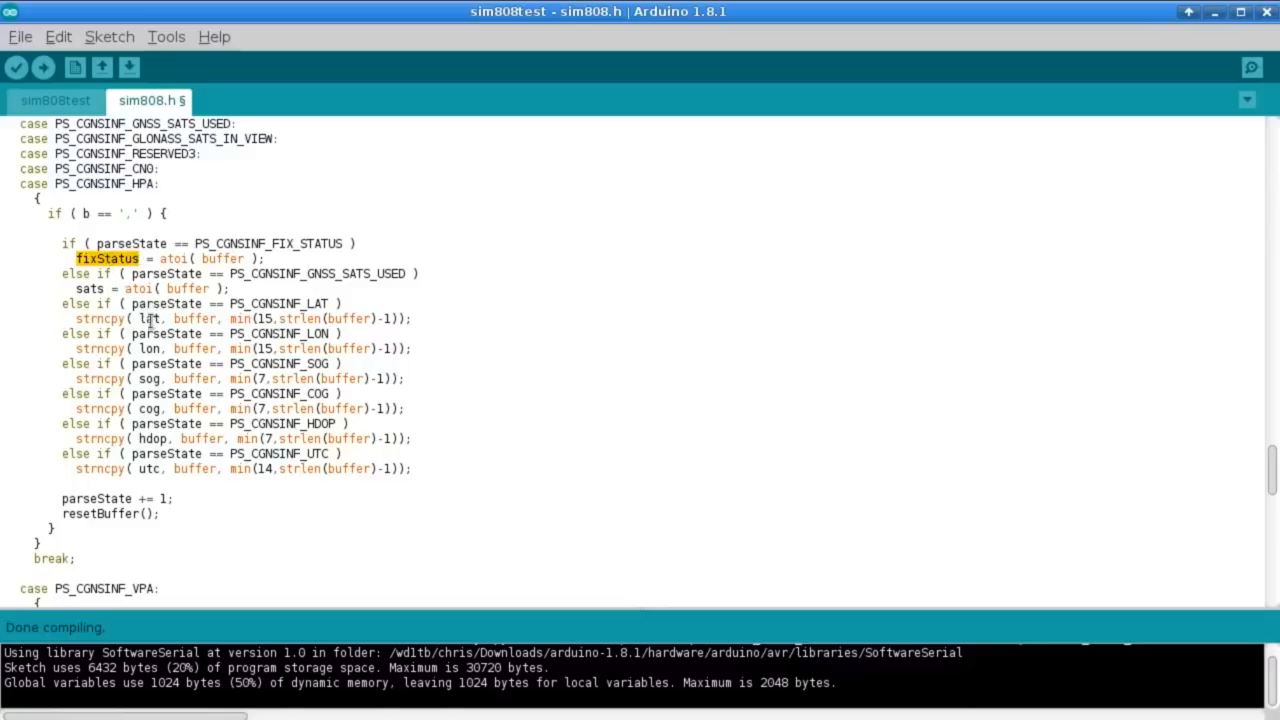
{"action": "double_click", "coordinate": [150, 318]}
{"action": "double_click", "coordinate": [150, 348]}
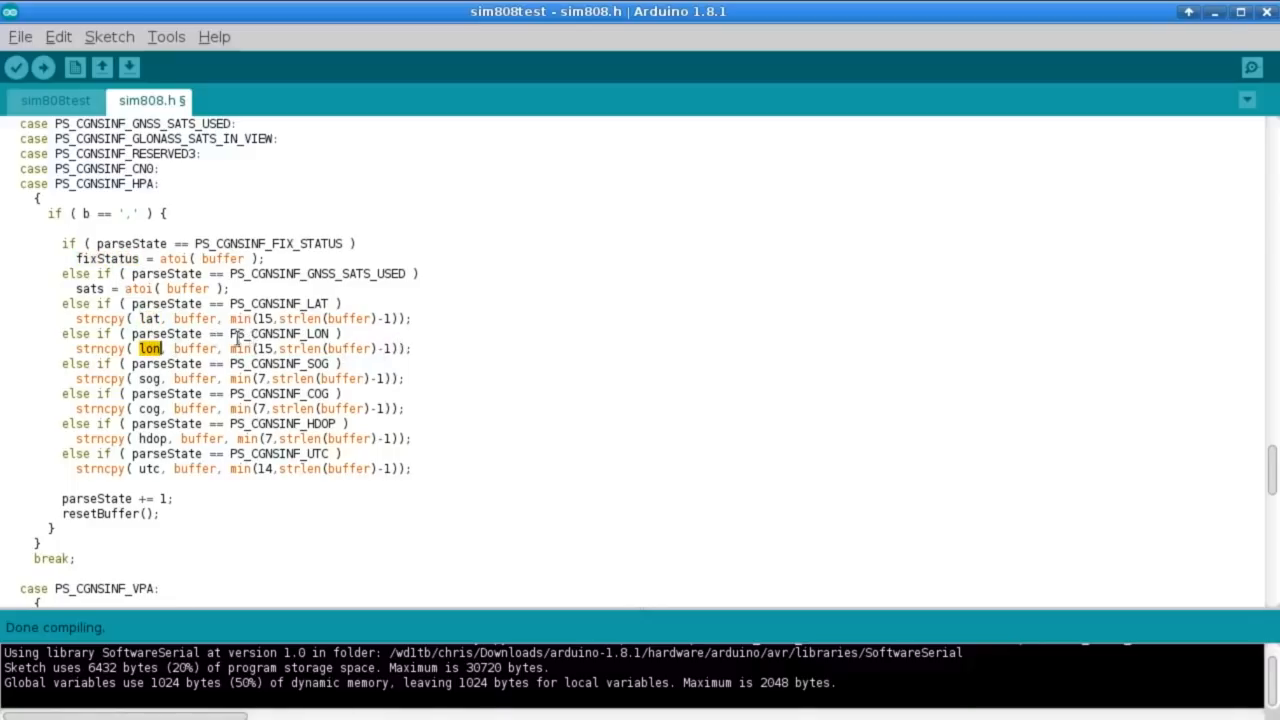
{"action": "double_click", "coordinate": [138, 288]}
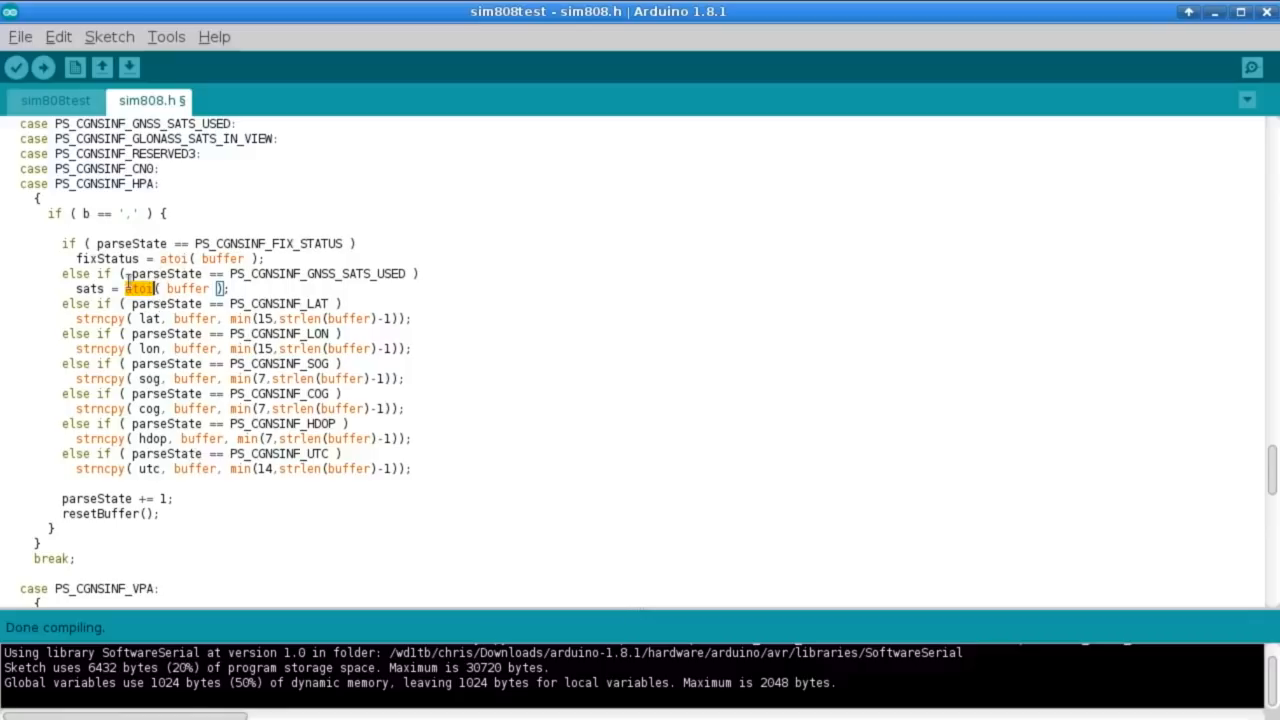
{"action": "left_click_drag", "start_coordinate": [62, 498], "coordinate": [130, 498]}
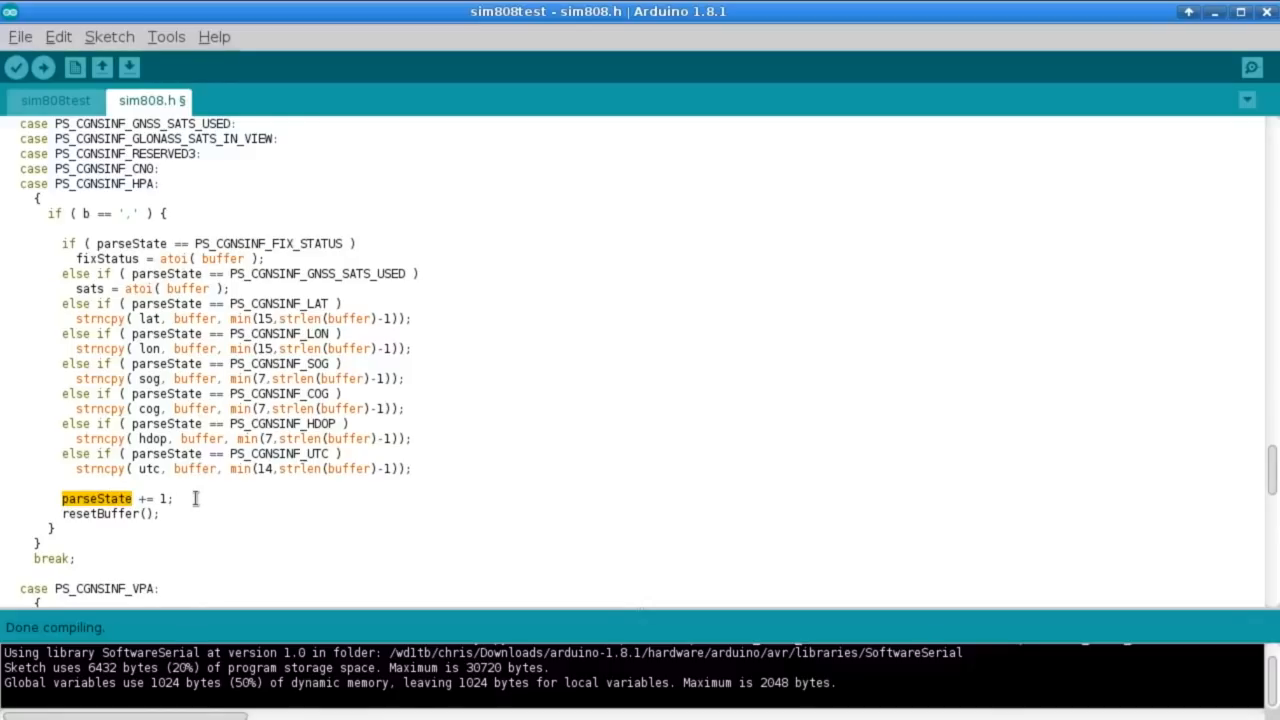
{"action": "scroll", "coordinate": [197, 498], "scroll_direction": "up", "scroll_amount": 3}
{"action": "scroll", "coordinate": [197, 498], "scroll_direction": "up", "scroll_amount": 3}
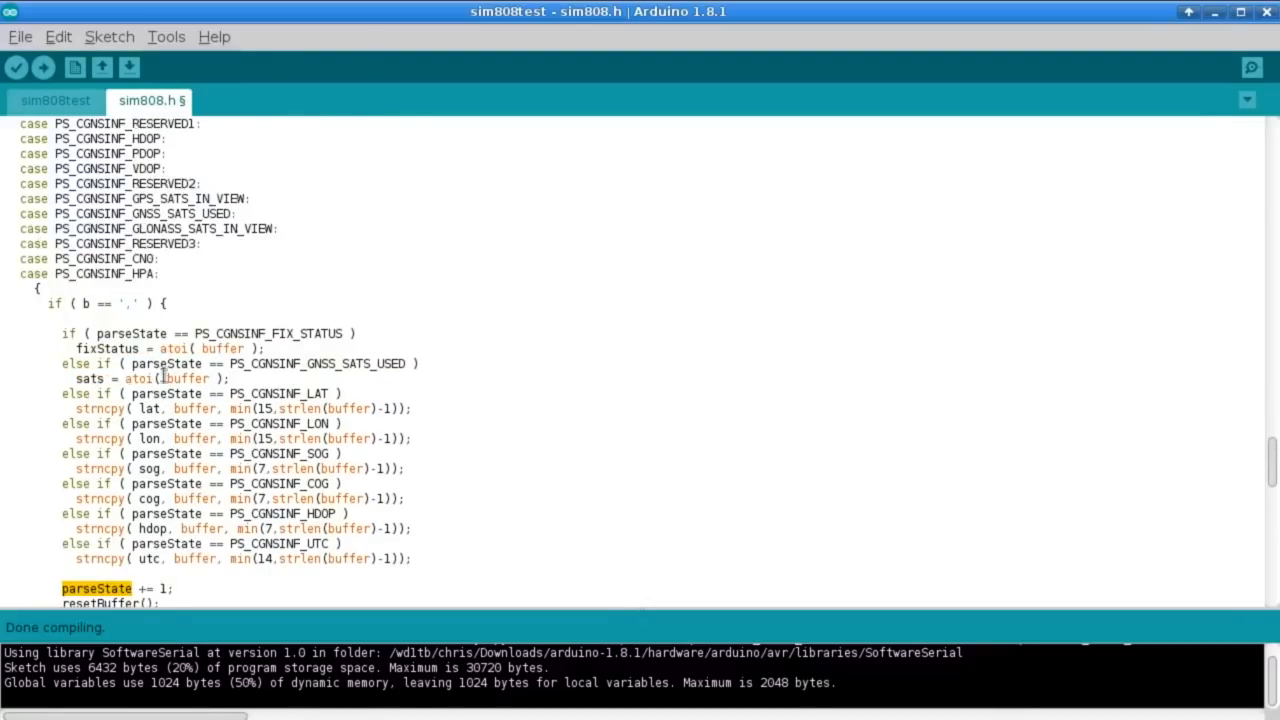
{"action": "scroll", "coordinate": [175, 360], "scroll_direction": "down", "scroll_amount": 3}
{"action": "scroll", "coordinate": [133, 270], "scroll_direction": "up", "scroll_amount": 3}
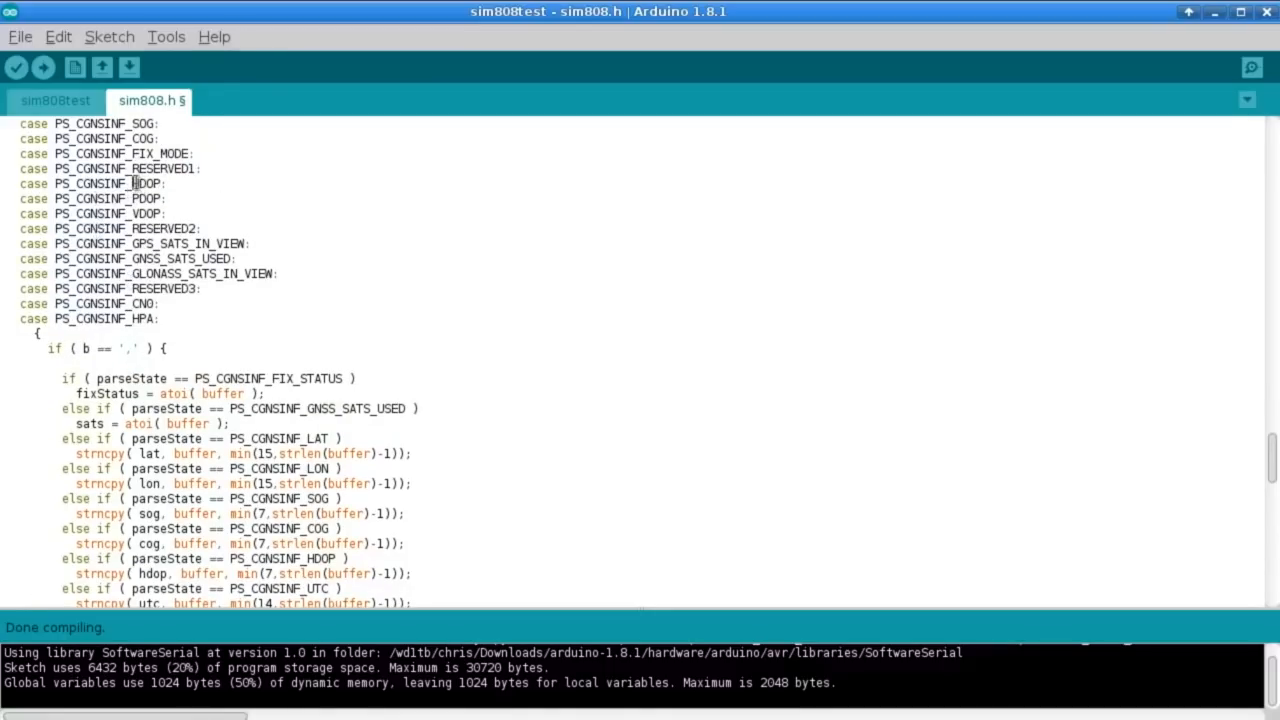
Point out the HDOP field and the comma delimiter, then select the HPA case's field-parsing block.
{"action": "mouse_move", "coordinate": [131, 183]}
{"action": "left_mouse_down"}
{"action": "mouse_move", "coordinate": [157, 183]}
{"action": "mouse_move", "coordinate": [157, 199]}
{"action": "left_mouse_up"}
{"action": "left_click", "coordinate": [127, 348]}
{"action": "left_click", "coordinate": [132, 347]}
{"action": "left_click", "coordinate": [168, 348]}
{"action": "scroll", "coordinate": [340, 334], "scroll_direction": "down", "scroll_amount": 2}
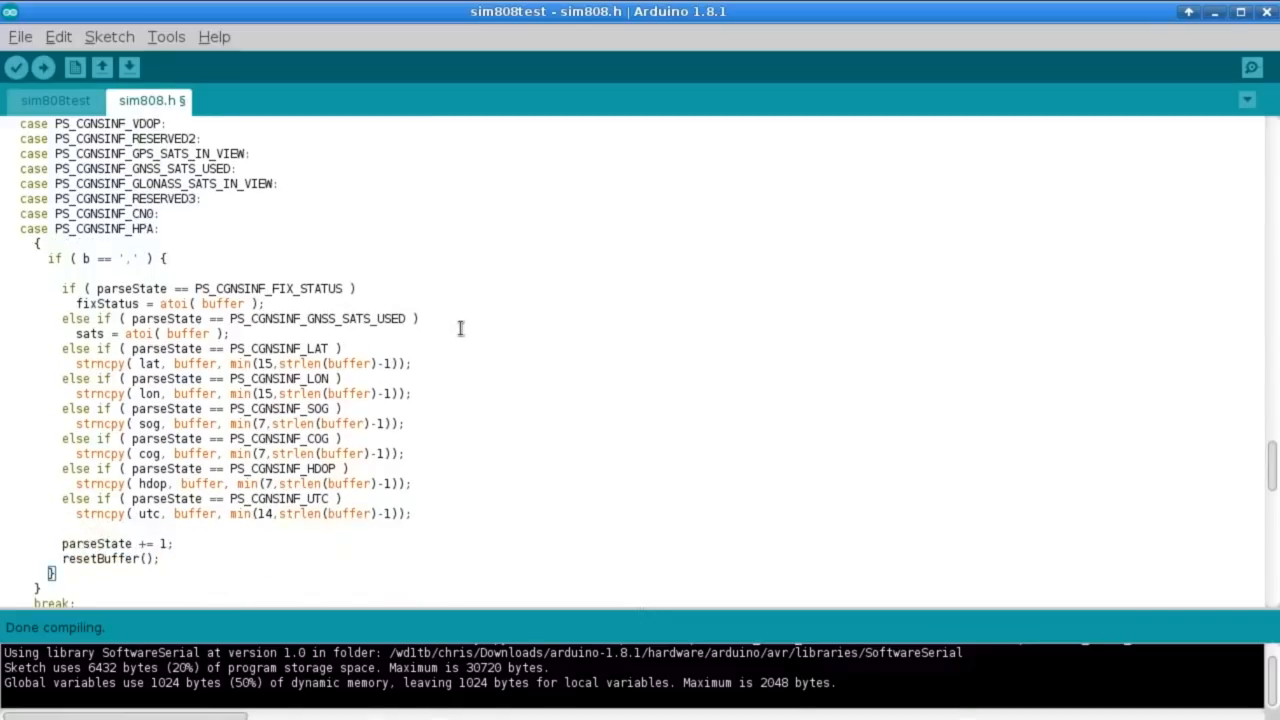
{"action": "scroll", "coordinate": [460, 329], "scroll_direction": "down", "scroll_amount": 1}
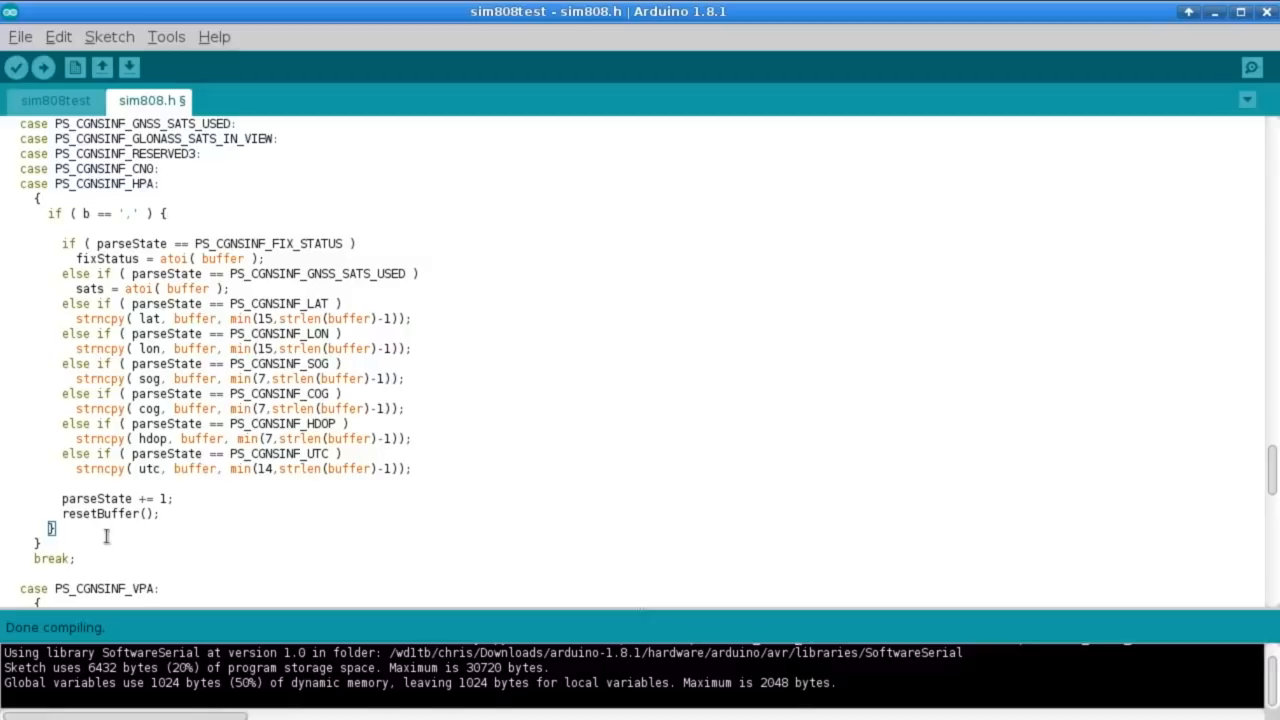
{"action": "mouse_move", "coordinate": [93, 543]}
{"action": "left_mouse_down"}
{"action": "mouse_move", "coordinate": [102, 233]}
{"action": "mouse_move", "coordinate": [80, 168]}
{"action": "left_mouse_up"}
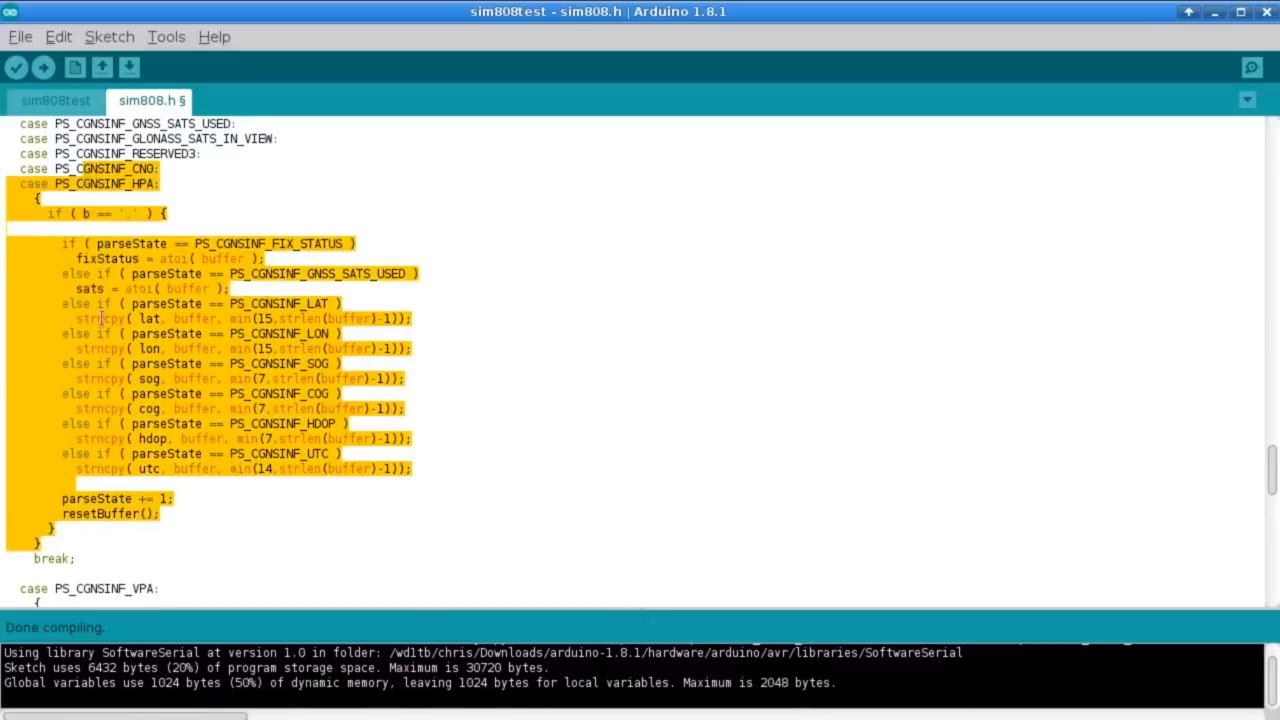
{"action": "left_click", "coordinate": [266, 285]}
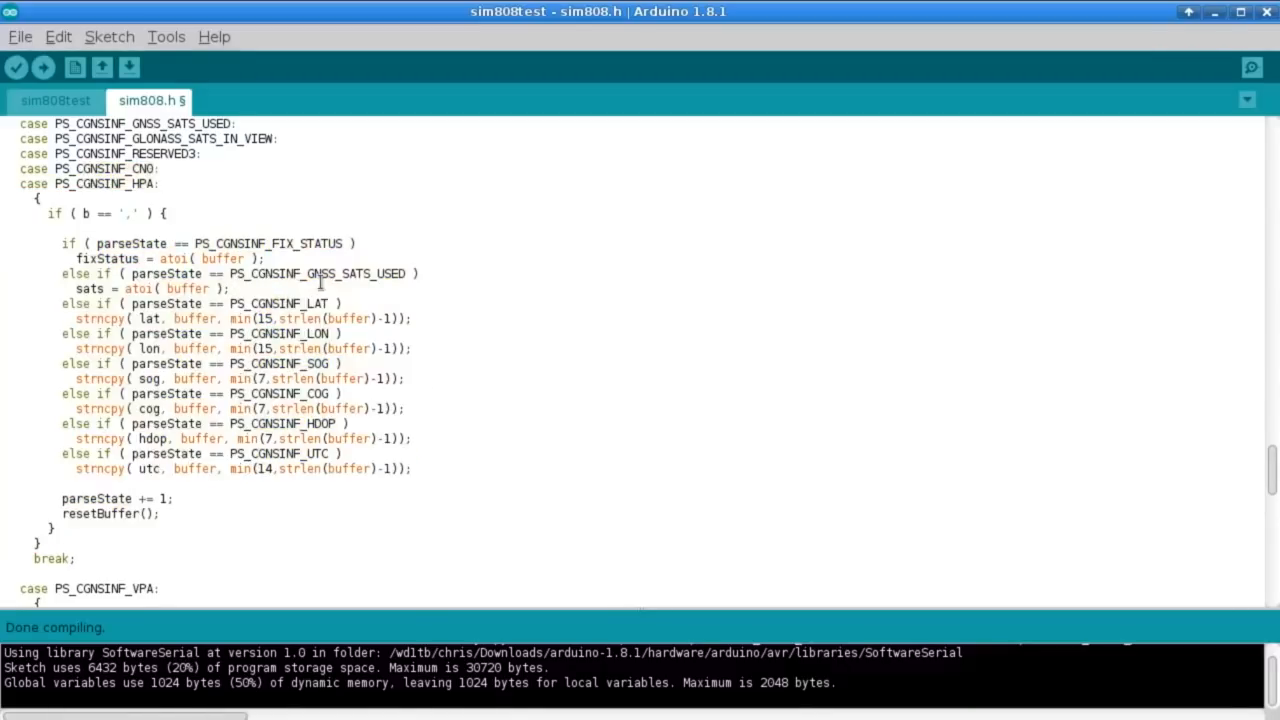
Restore the DEBUG_SERIAL print block and show the Serial Monitor beside the sim808 code.
{"action": "key", "text": "ctrl+z"}
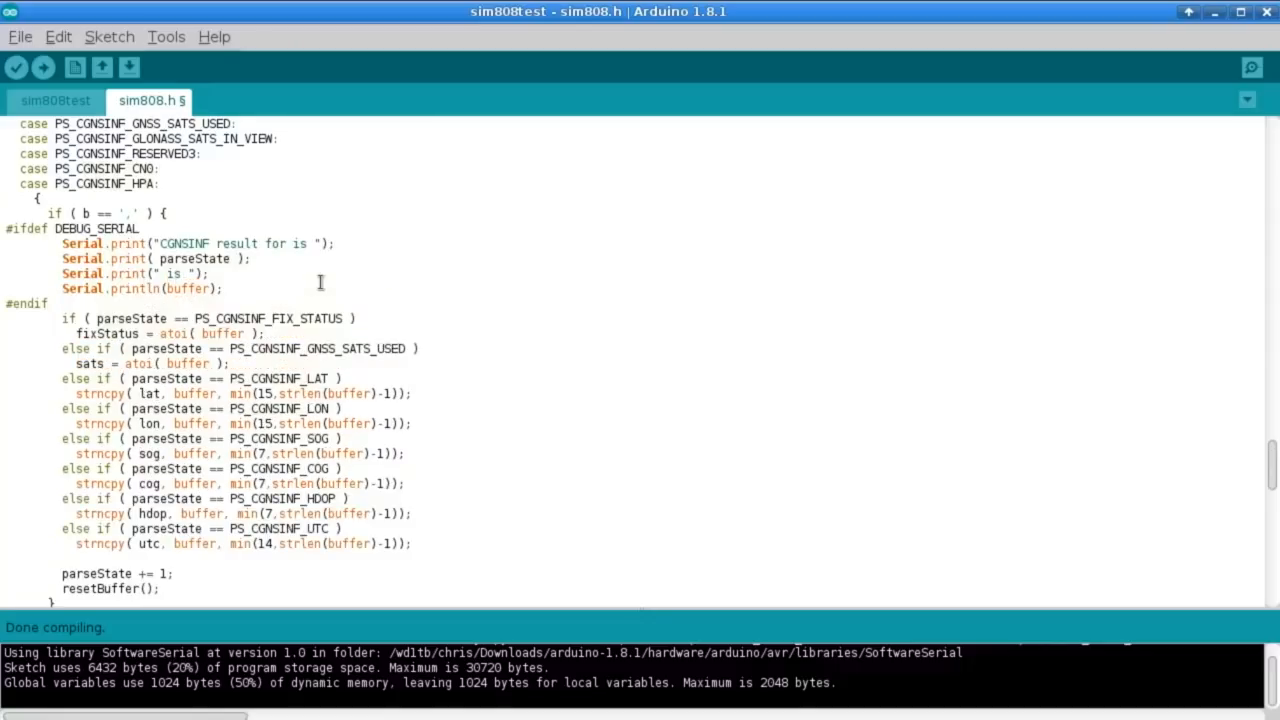
{"action": "scroll", "coordinate": [400, 330], "scroll_direction": "down", "scroll_amount": 3}
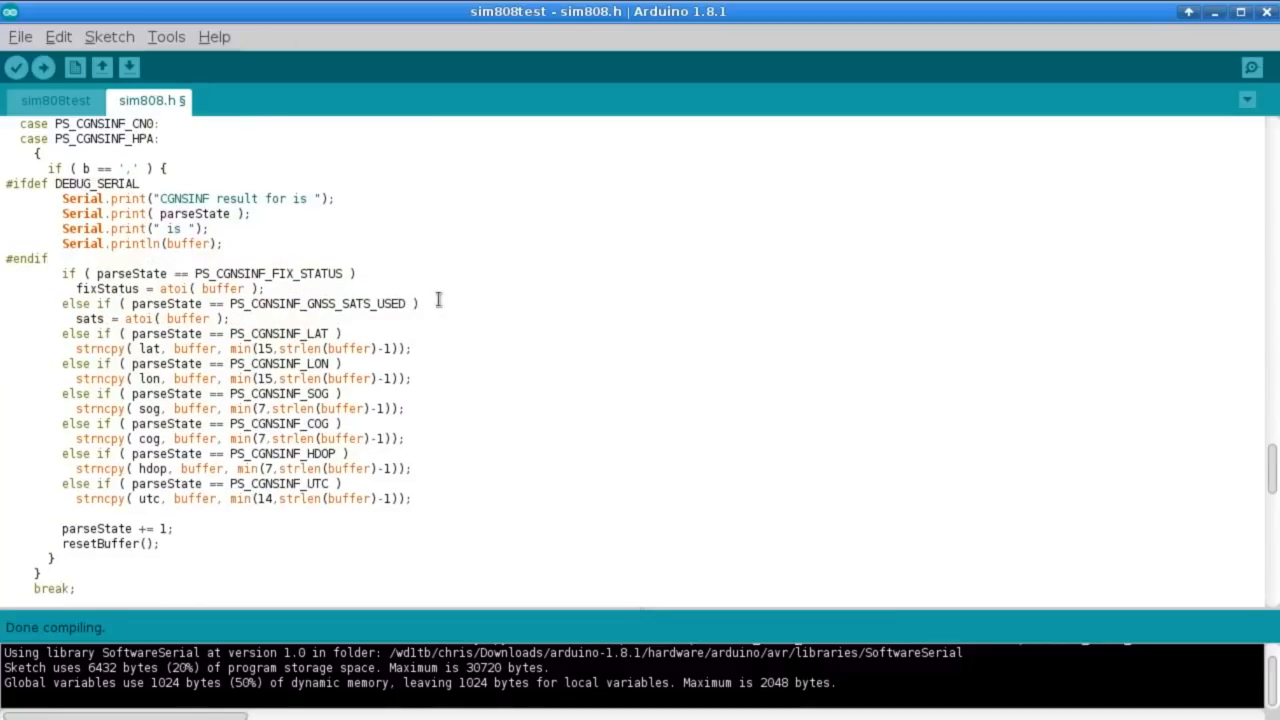
{"action": "scroll", "coordinate": [440, 300], "scroll_direction": "down", "scroll_amount": 3}
{"action": "scroll", "coordinate": [444, 300], "scroll_direction": "down", "scroll_amount": 3}
{"action": "scroll", "coordinate": [444, 300], "scroll_direction": "down", "scroll_amount": 1}
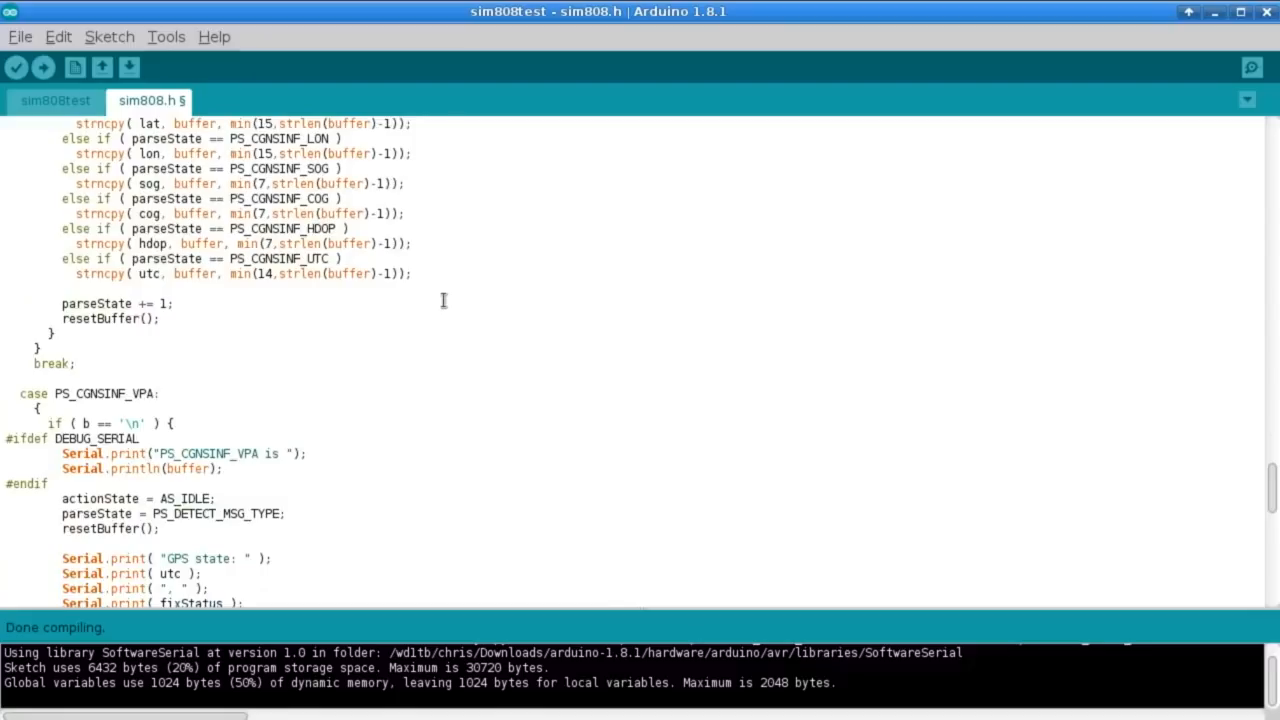
{"action": "scroll", "coordinate": [444, 300], "scroll_direction": "down", "scroll_amount": 2}
{"action": "scroll", "coordinate": [444, 300], "scroll_direction": "down", "scroll_amount": 2}
{"action": "scroll", "coordinate": [444, 300], "scroll_direction": "down", "scroll_amount": 2}
{"action": "scroll", "coordinate": [444, 300], "scroll_direction": "down", "scroll_amount": 2}
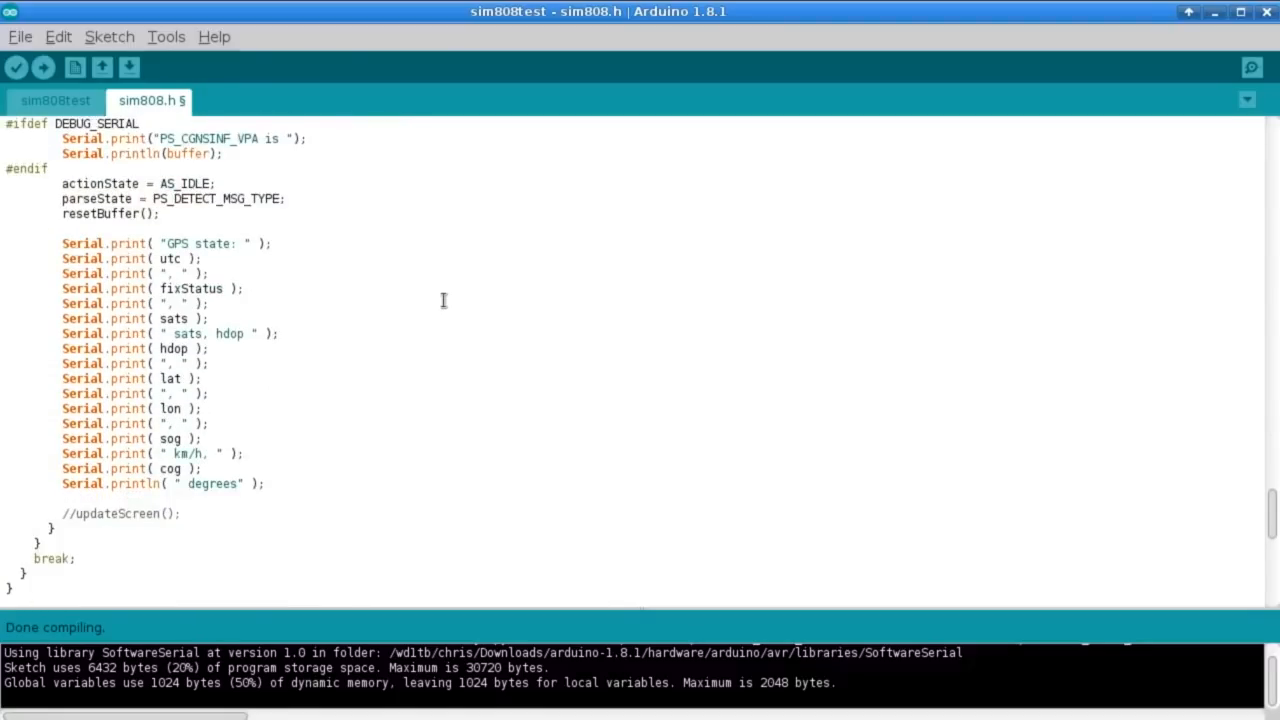
{"action": "scroll", "coordinate": [444, 300], "scroll_direction": "down", "scroll_amount": 2}
{"action": "scroll", "coordinate": [444, 300], "scroll_direction": "down", "scroll_amount": 2}
{"action": "scroll", "coordinate": [444, 300], "scroll_direction": "down", "scroll_amount": 2}
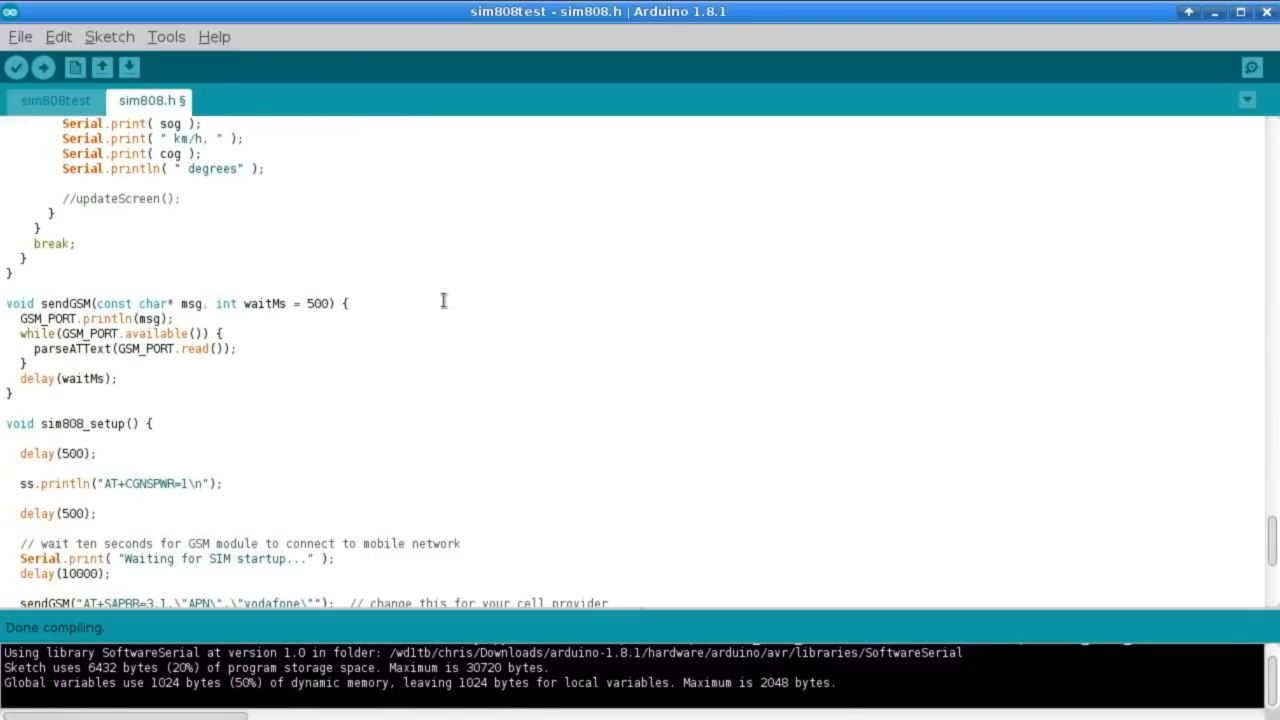
{"action": "scroll", "coordinate": [444, 300], "scroll_direction": "down", "scroll_amount": 1}
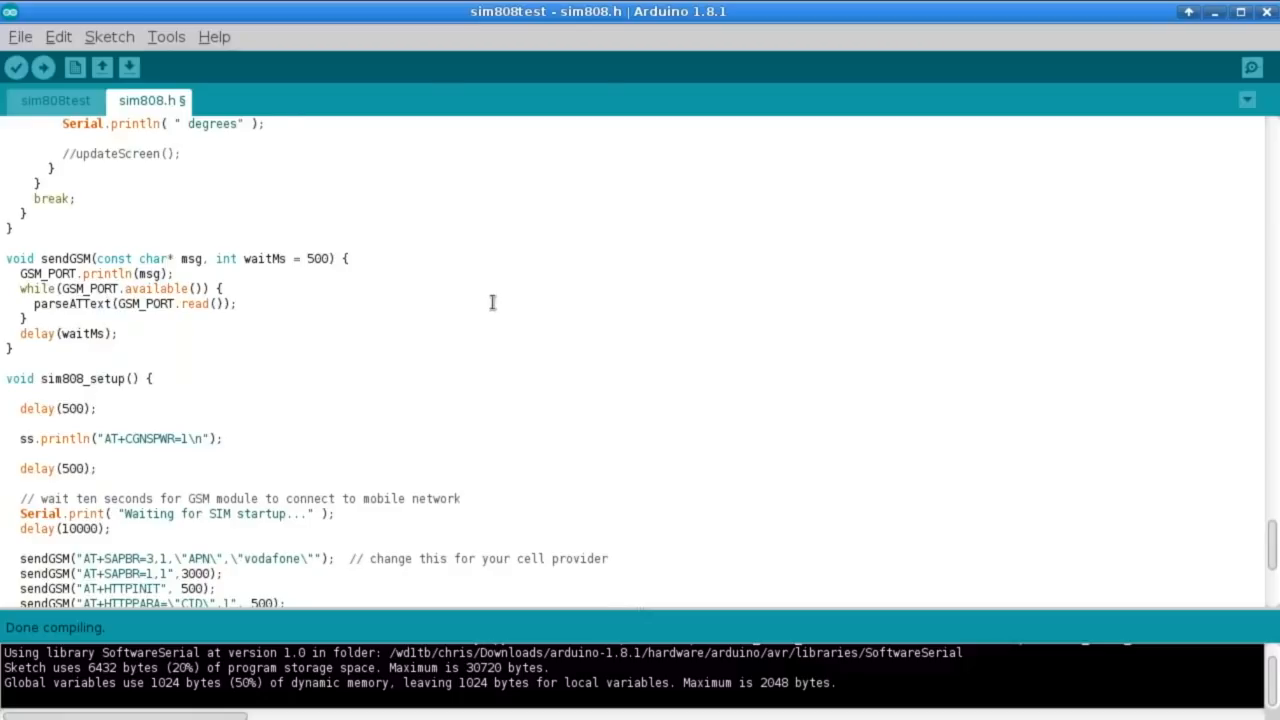
{"action": "scroll", "coordinate": [470, 315], "scroll_direction": "down", "scroll_amount": 5}
{"action": "scroll", "coordinate": [495, 322], "scroll_direction": "down", "scroll_amount": 3}
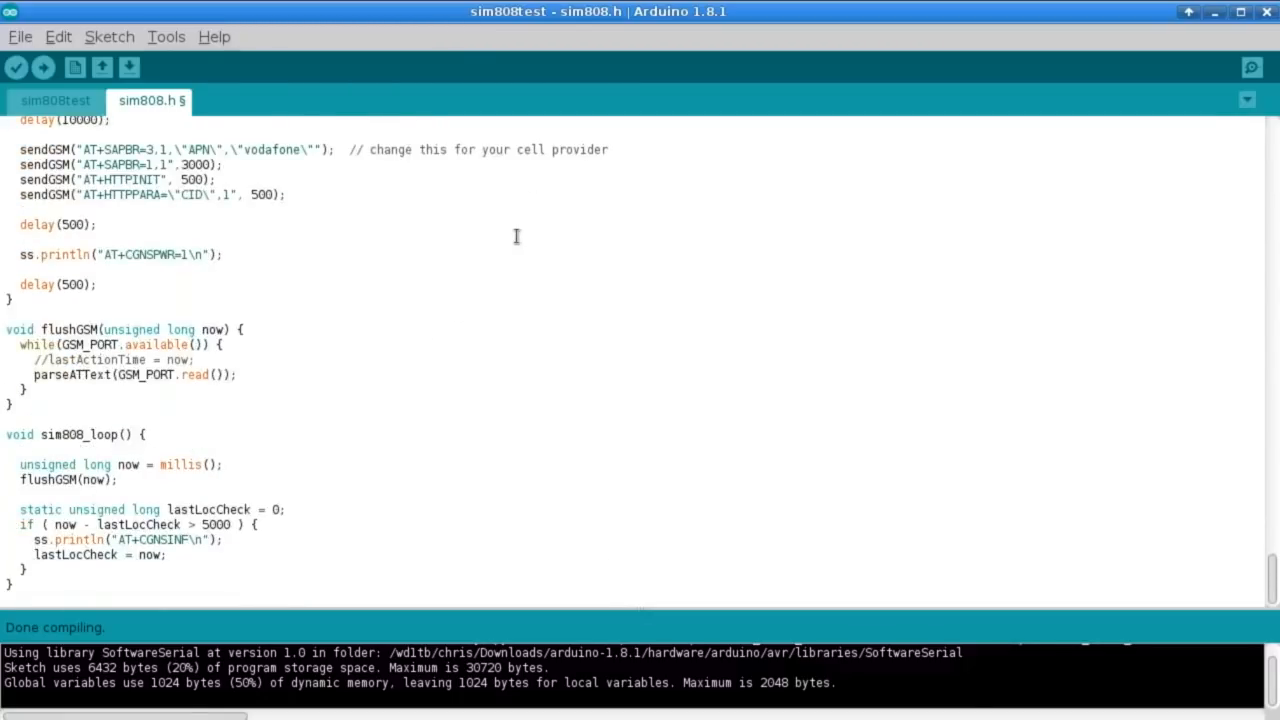
{"action": "key", "text": "ctrl+shift+m"}
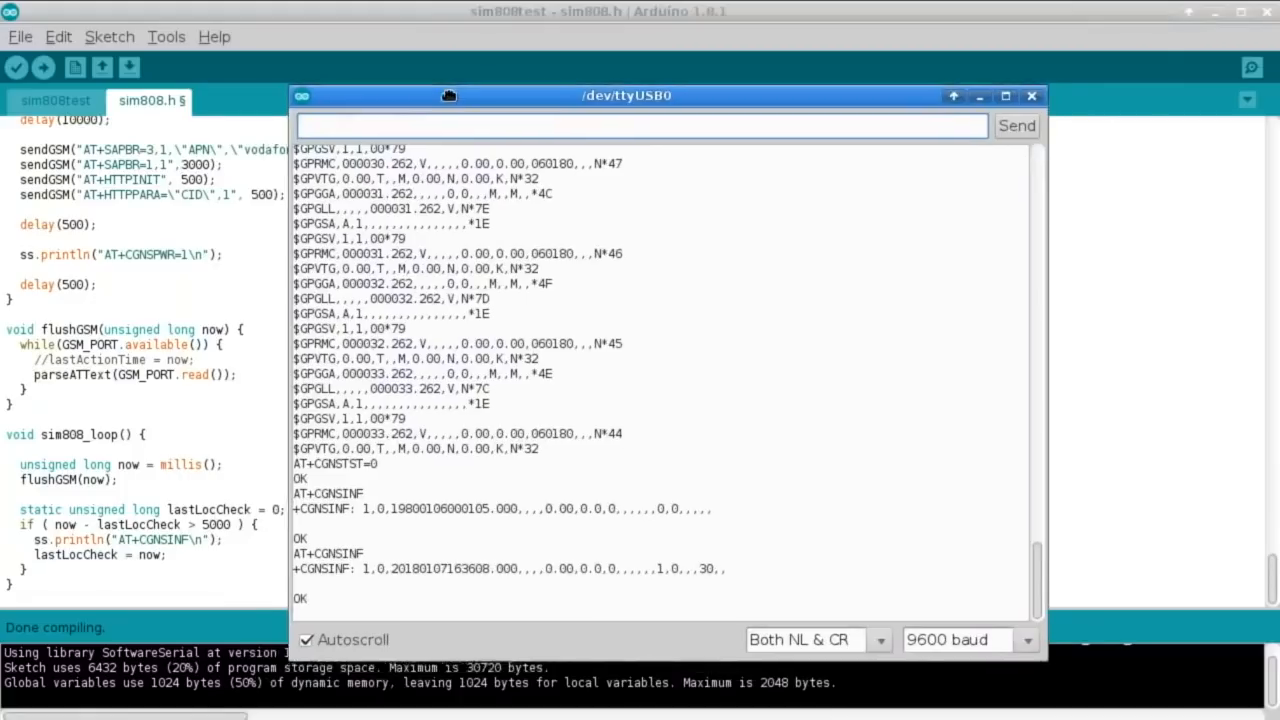
{"action": "left_click_drag", "start_coordinate": [430, 100], "coordinate": [612, 78]}
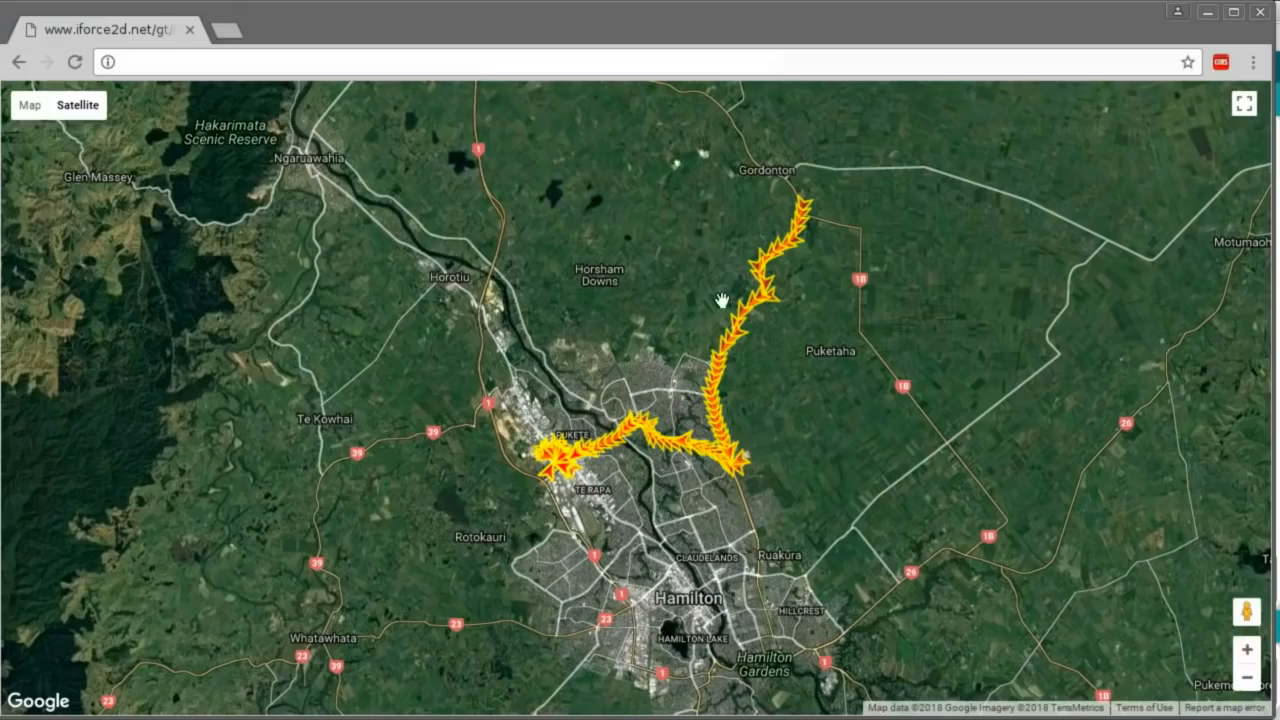
{"action": "scroll", "coordinate": [755, 345], "scroll_direction": "up", "scroll_amount": 1}
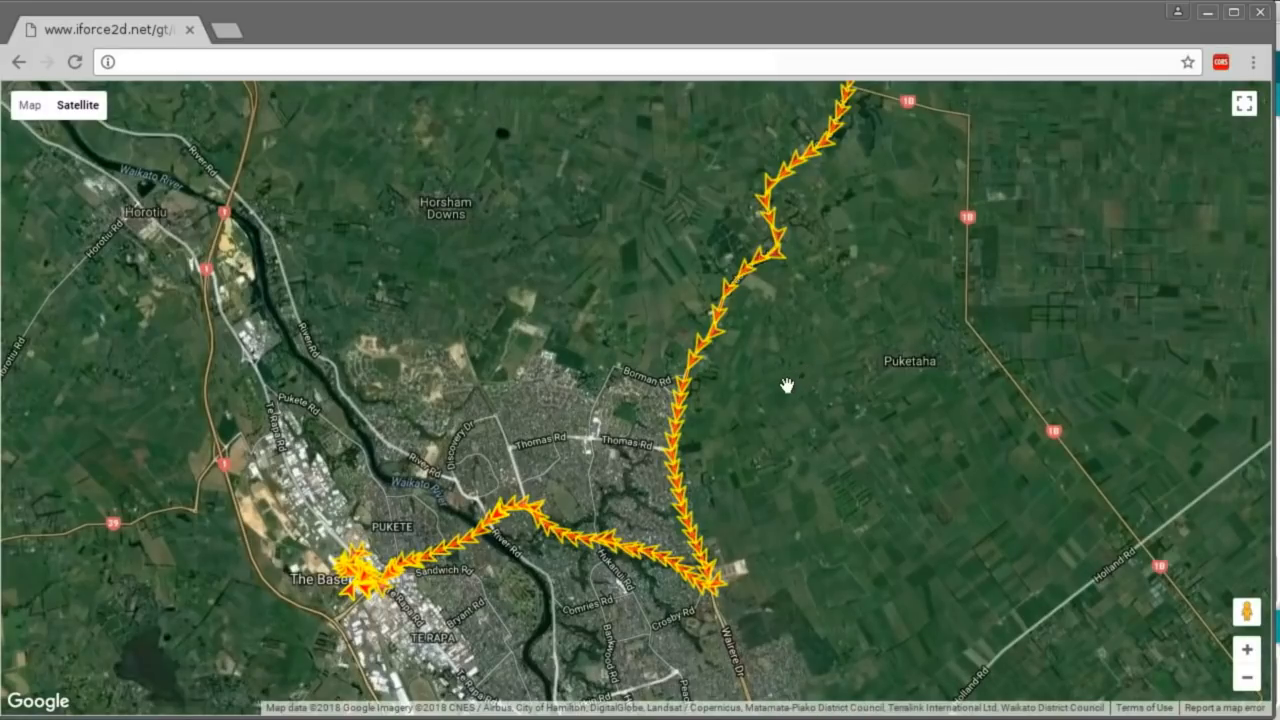
Follow the track northeast to Wairere Dr and view a track point's speed and satellite details.
{"action": "left_click_drag", "start_coordinate": [755, 449], "coordinate": [813, 375]}
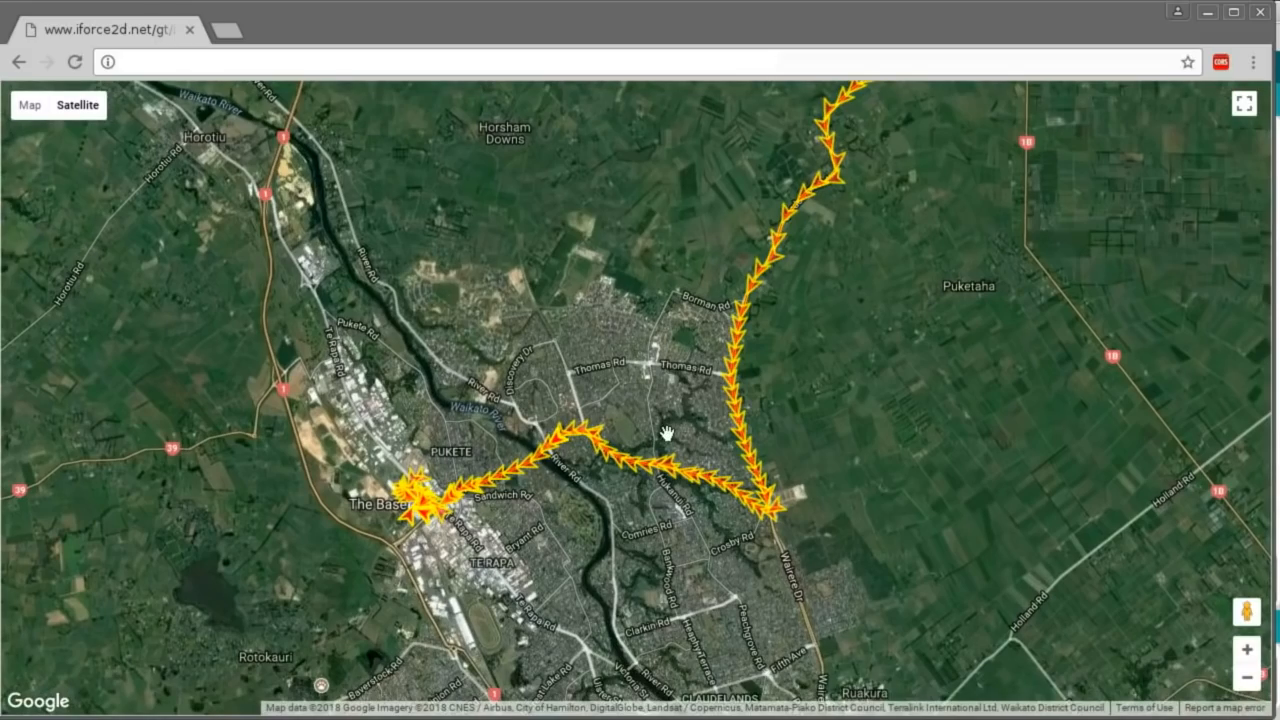
{"action": "scroll", "coordinate": [667, 432], "scroll_direction": "up", "scroll_amount": 3}
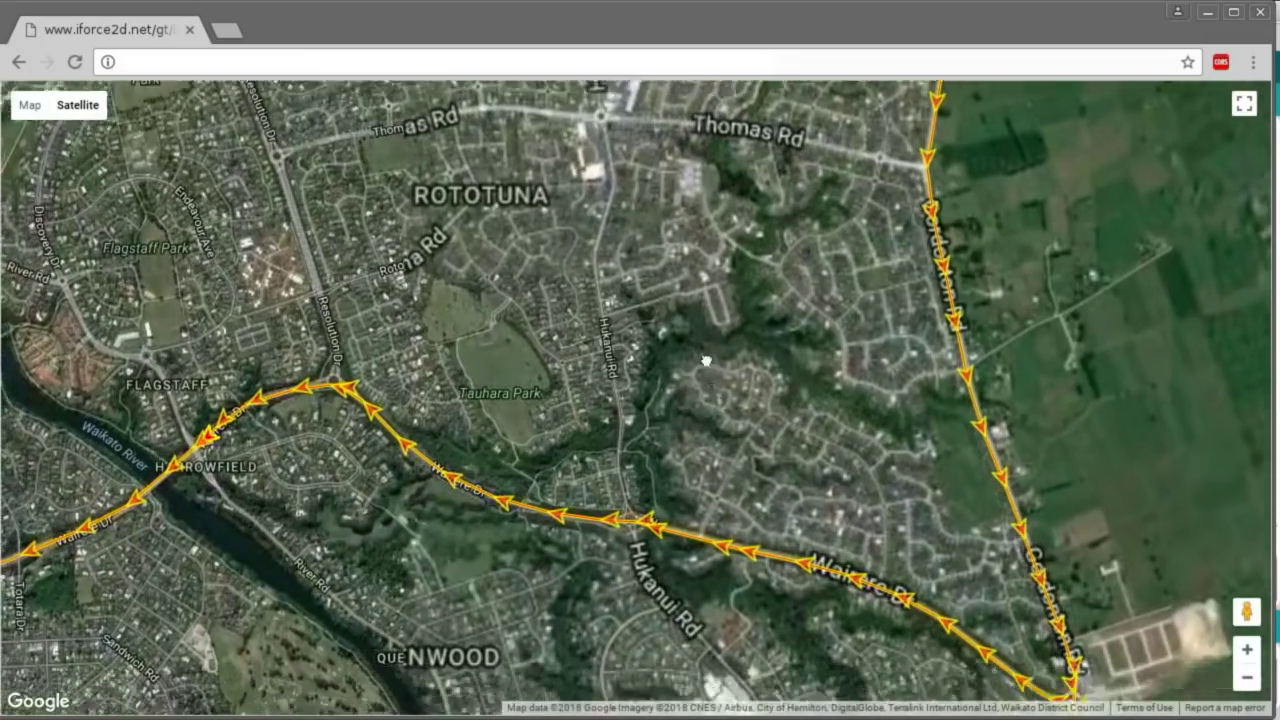
{"action": "mouse_move", "coordinate": [667, 432]}
{"action": "left_mouse_down"}
{"action": "mouse_move", "coordinate": [706, 248]}
{"action": "mouse_move", "coordinate": [420, 395]}
{"action": "mouse_move", "coordinate": [797, 402]}
{"action": "left_mouse_up"}
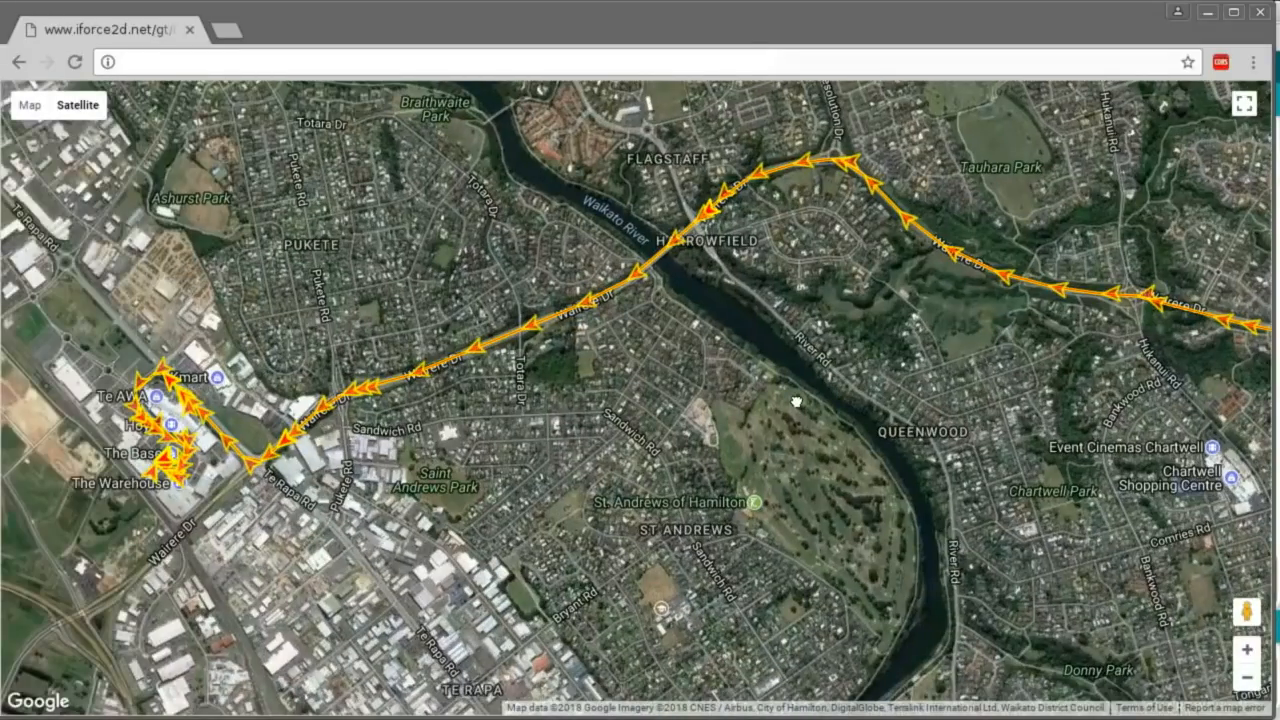
{"action": "left_click", "coordinate": [596, 310]}
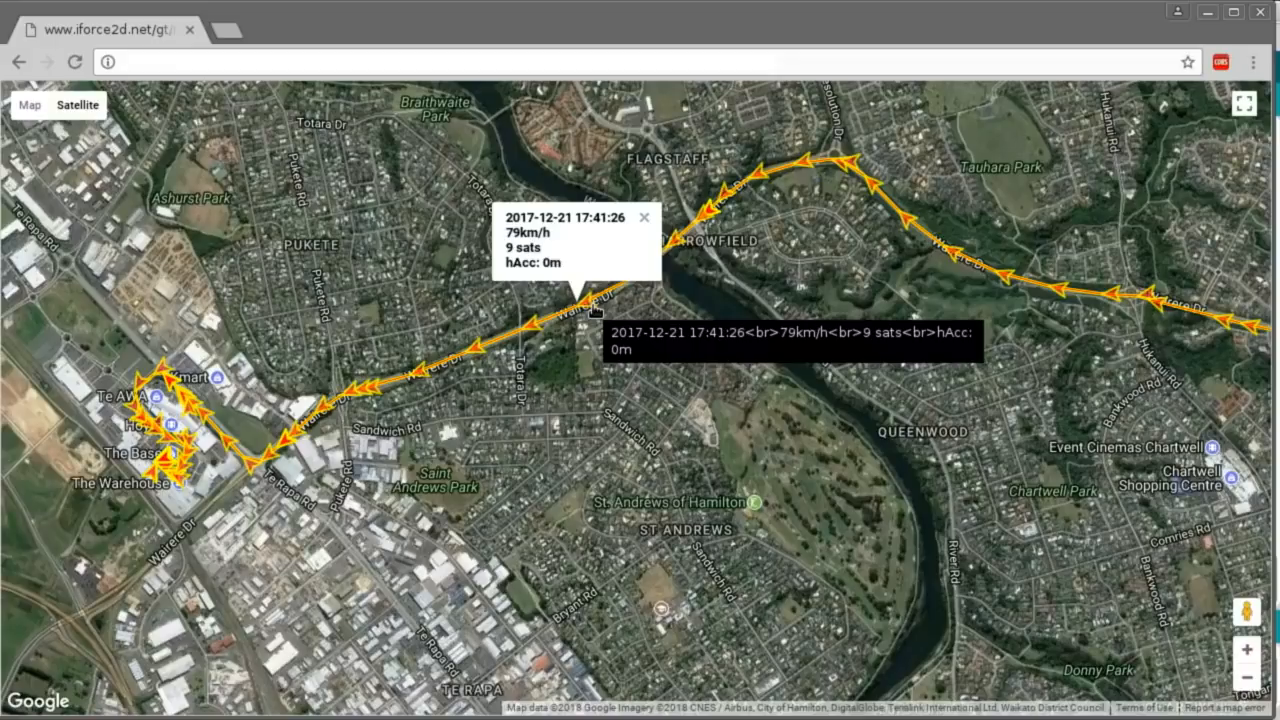
Zoom into the loop around The Base and view the end point near Formation Dr (0 km/h, 9 satellites).
{"action": "left_click_drag", "start_coordinate": [300, 420], "coordinate": [560, 360]}
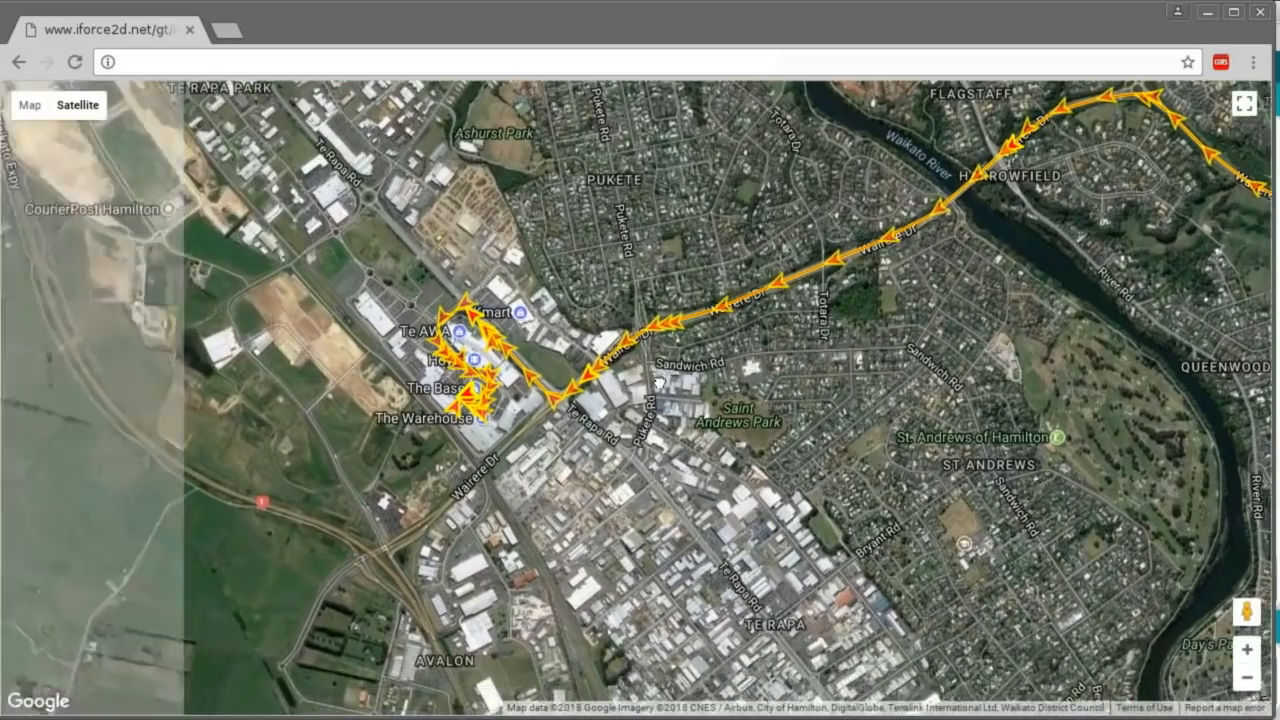
{"action": "left_click", "coordinate": [498, 348]}
{"action": "scroll", "coordinate": [498, 343], "scroll_direction": "up", "scroll_amount": 3}
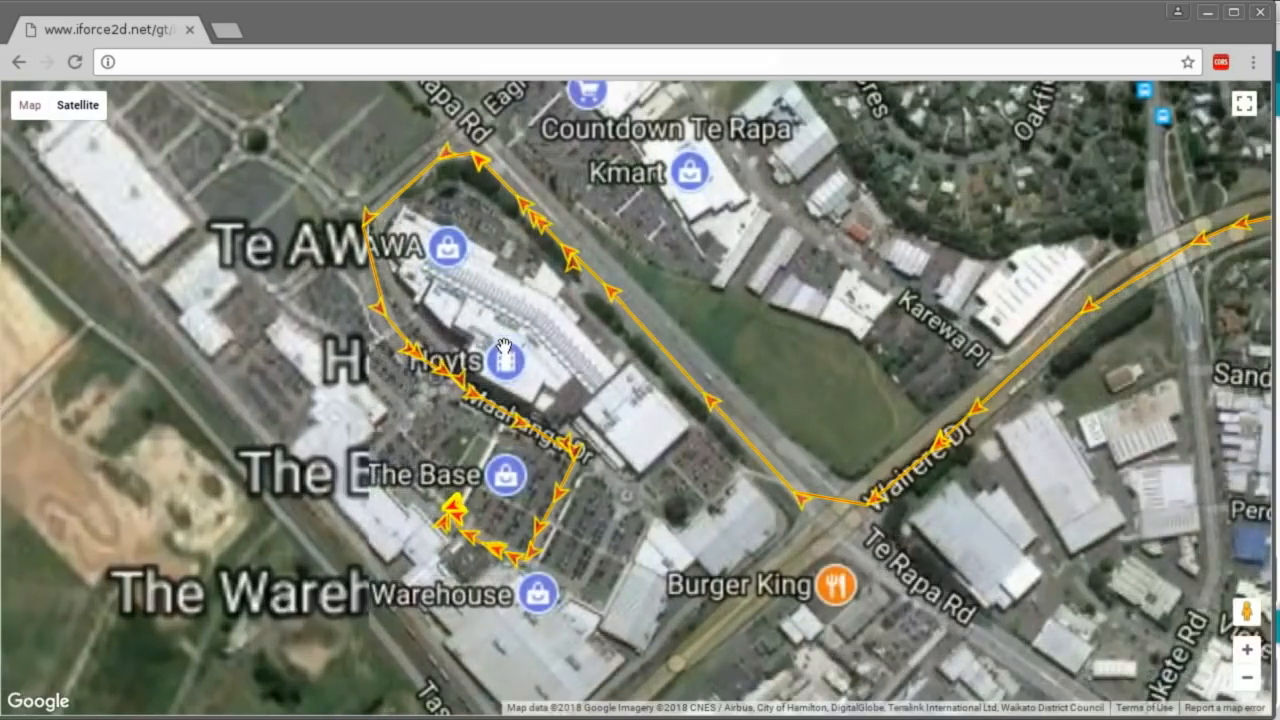
{"action": "scroll", "coordinate": [505, 345], "scroll_direction": "up", "scroll_amount": 3}
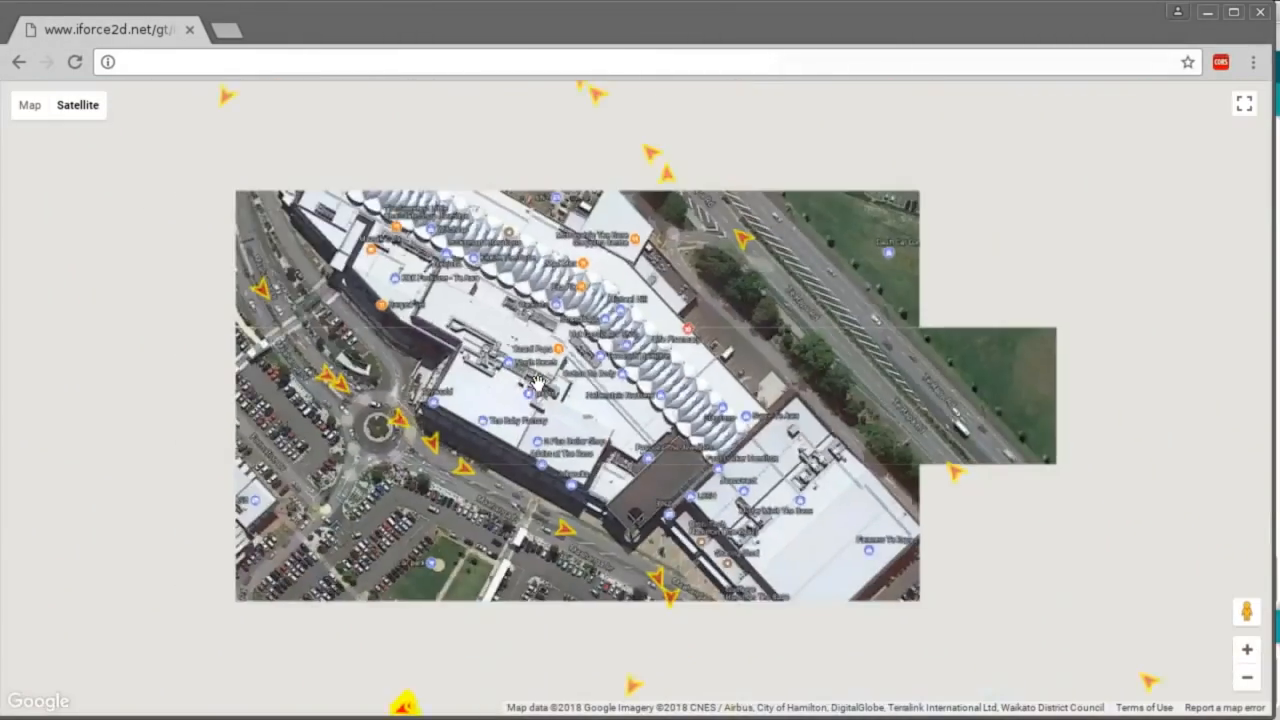
{"action": "scroll", "coordinate": [537, 370], "scroll_direction": "down", "scroll_amount": 3}
{"action": "left_click_drag", "start_coordinate": [537, 370], "coordinate": [604, 264]}
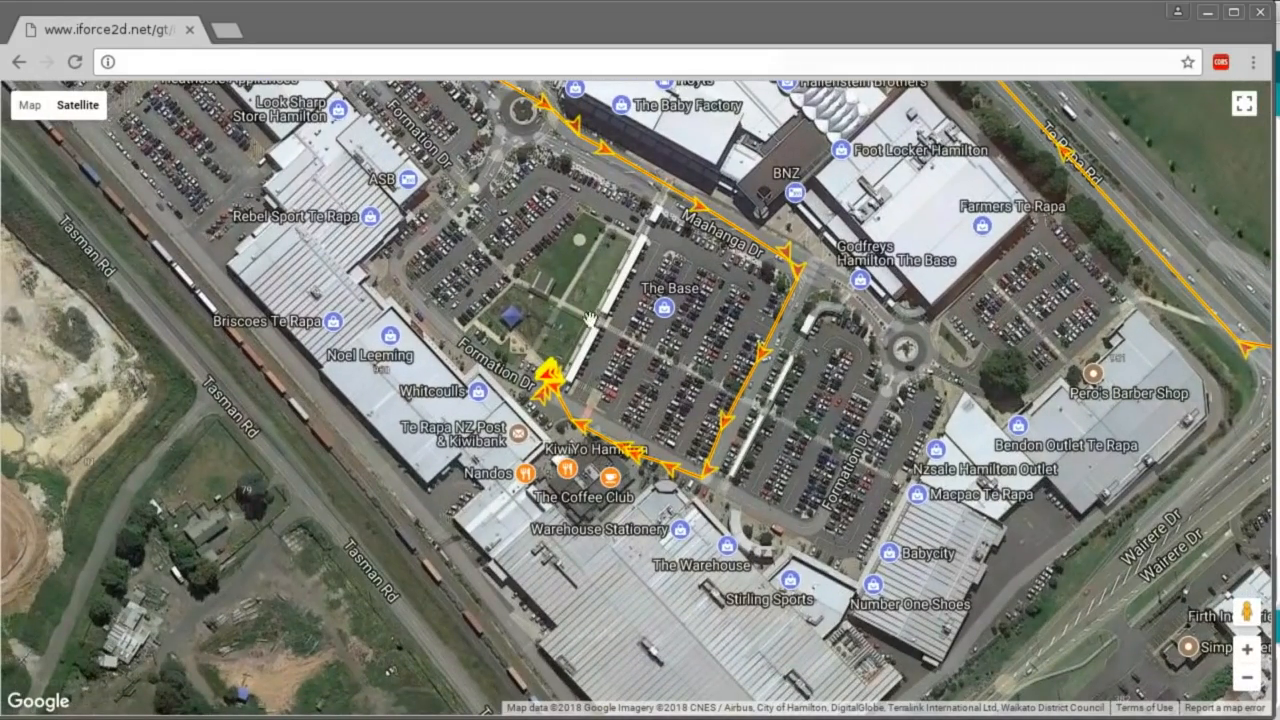
{"action": "scroll", "coordinate": [578, 358], "scroll_direction": "up", "scroll_amount": 2}
{"action": "scroll", "coordinate": [578, 358], "scroll_direction": "down", "scroll_amount": 2}
{"action": "scroll", "coordinate": [572, 360], "scroll_direction": "up", "scroll_amount": 1}
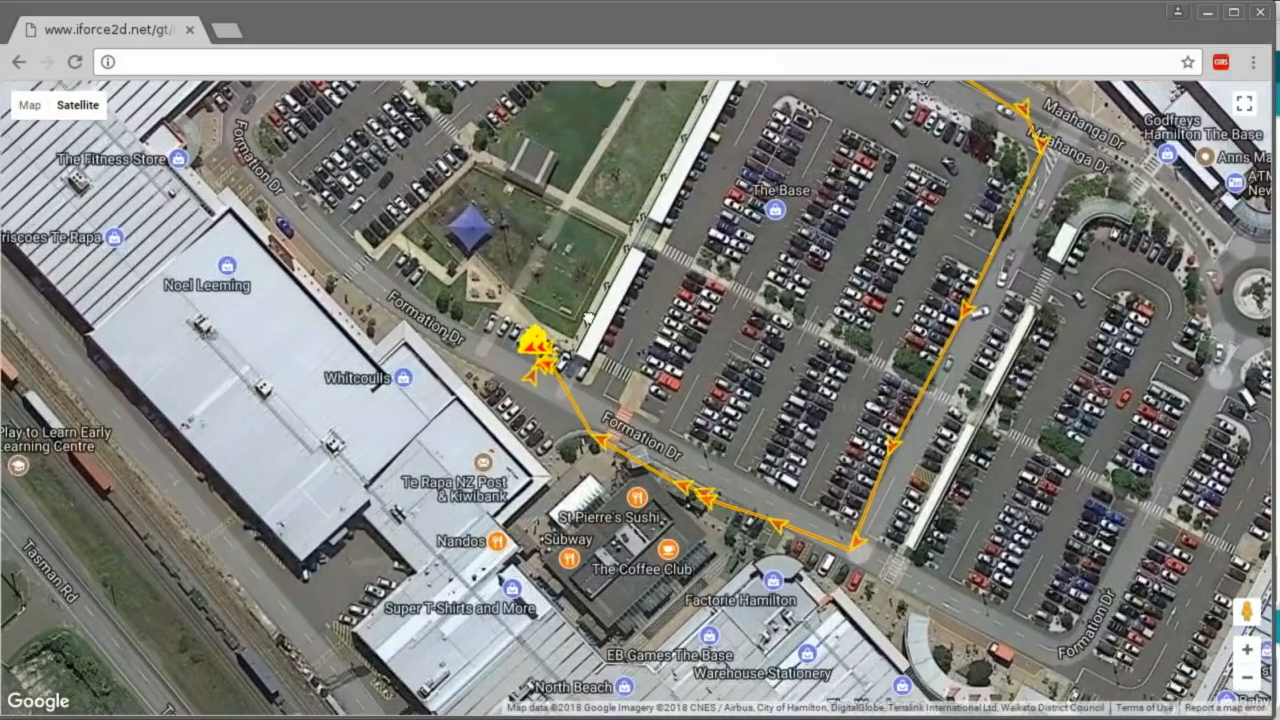
{"action": "left_click", "coordinate": [540, 345]}
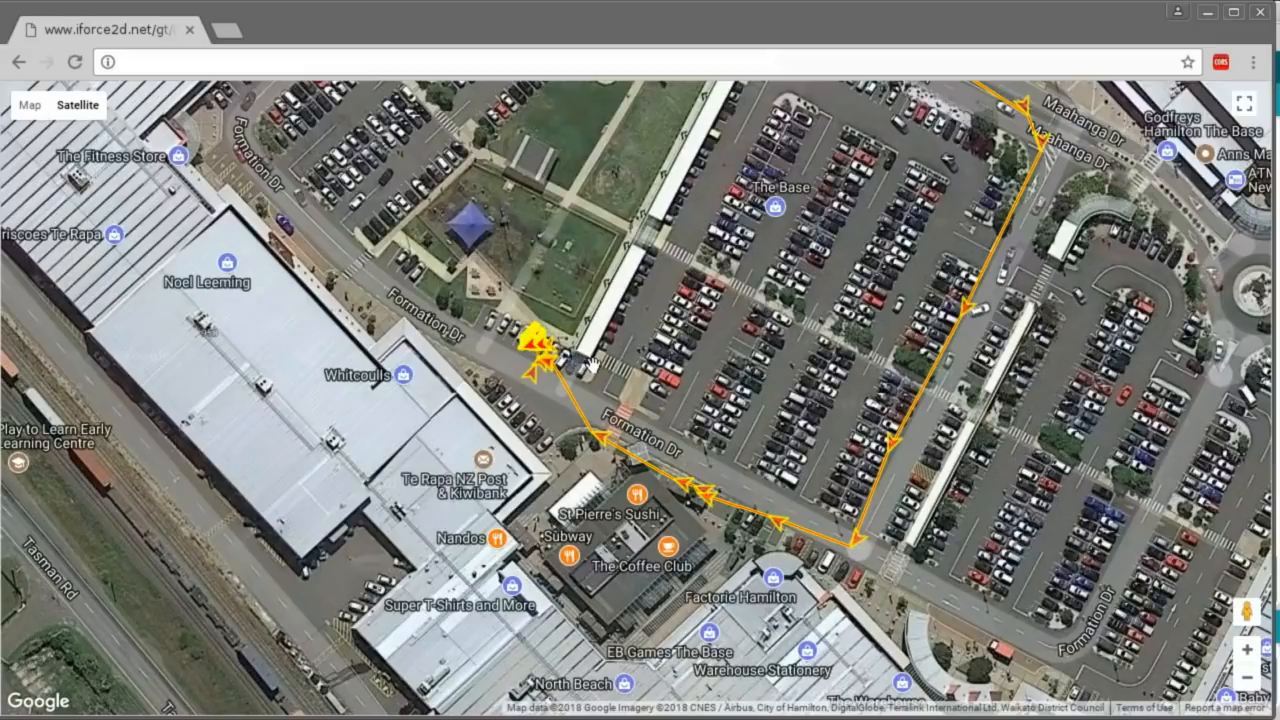
Recentre the map on the loop around The Base and its eastern car park.
{"action": "left_click_drag", "start_coordinate": [586, 344], "coordinate": [594, 366]}
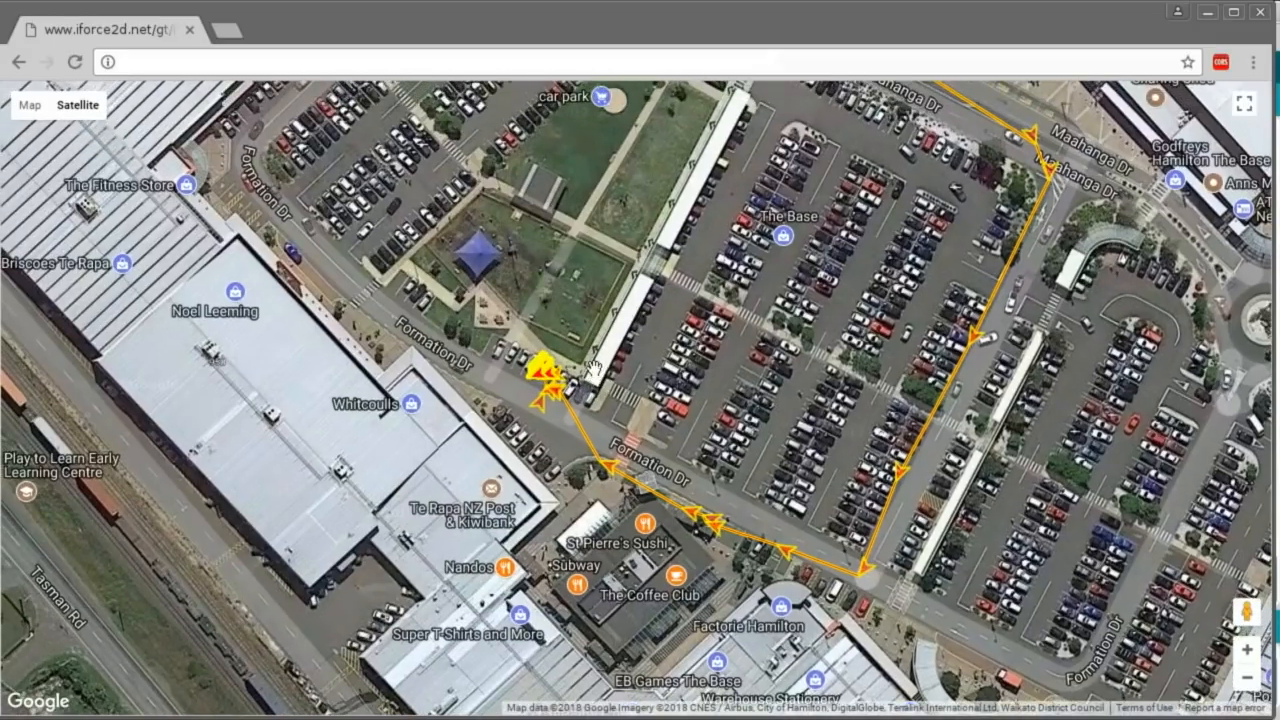
{"action": "left_click_drag", "start_coordinate": [785, 332], "coordinate": [542, 314]}
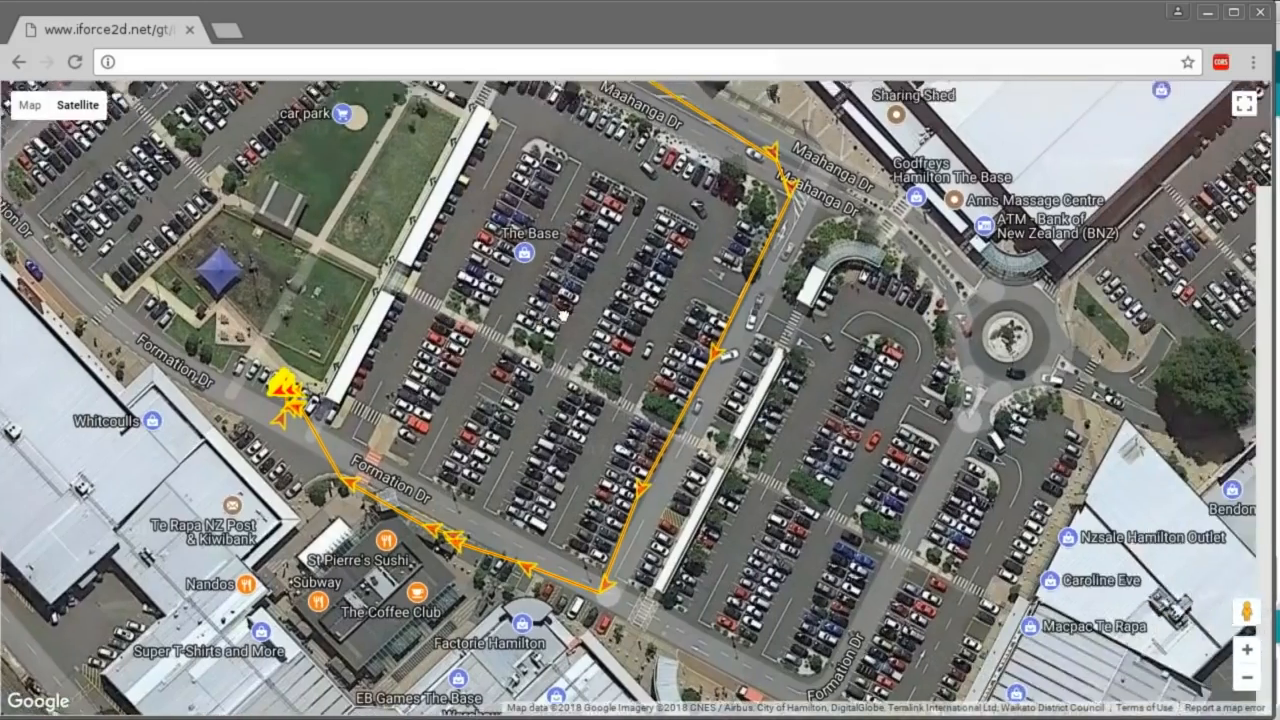
{"action": "scroll", "coordinate": [542, 314], "scroll_direction": "down", "scroll_amount": 2}
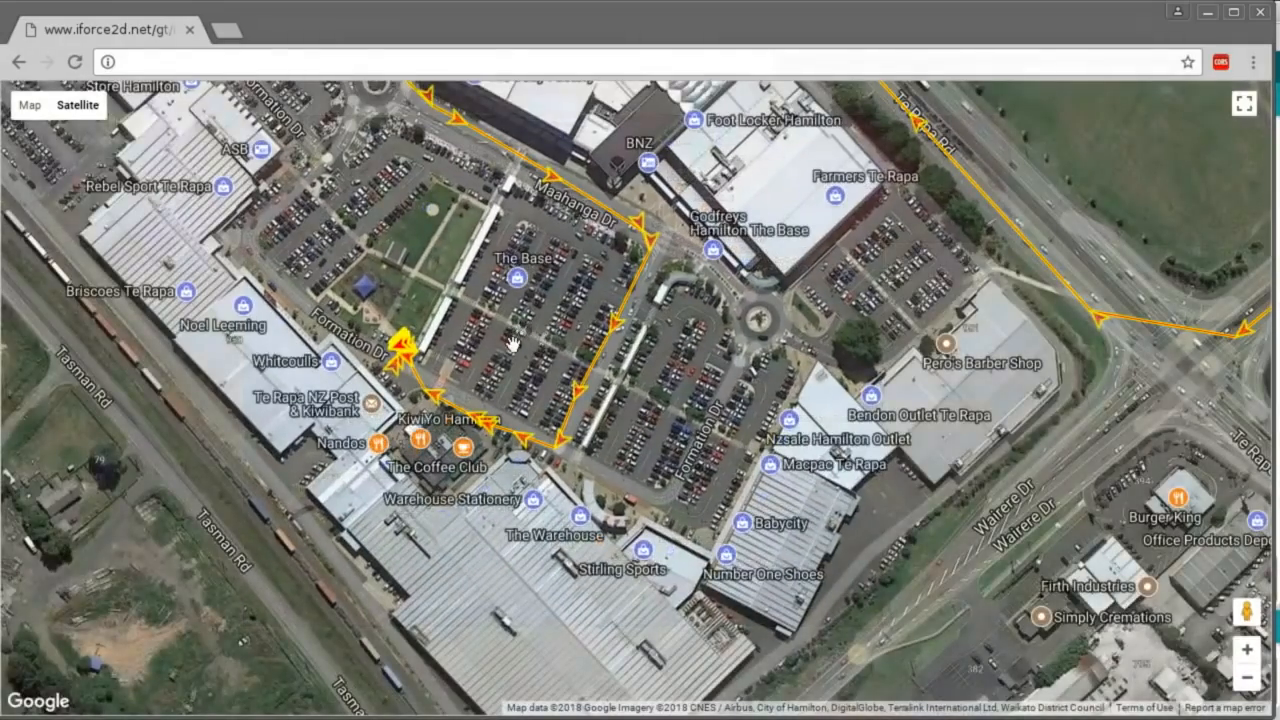
{"action": "scroll", "coordinate": [668, 330], "scroll_direction": "down", "scroll_amount": 1}
{"action": "left_click_drag", "start_coordinate": [668, 330], "coordinate": [622, 433]}
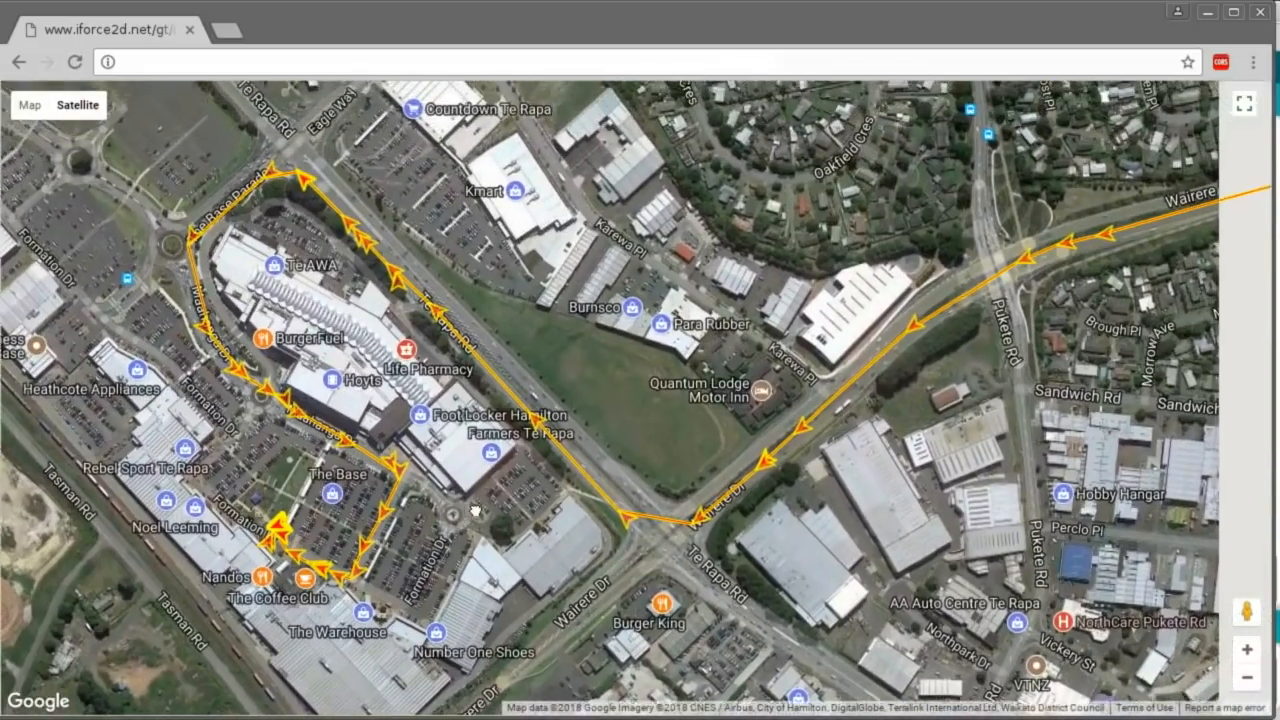